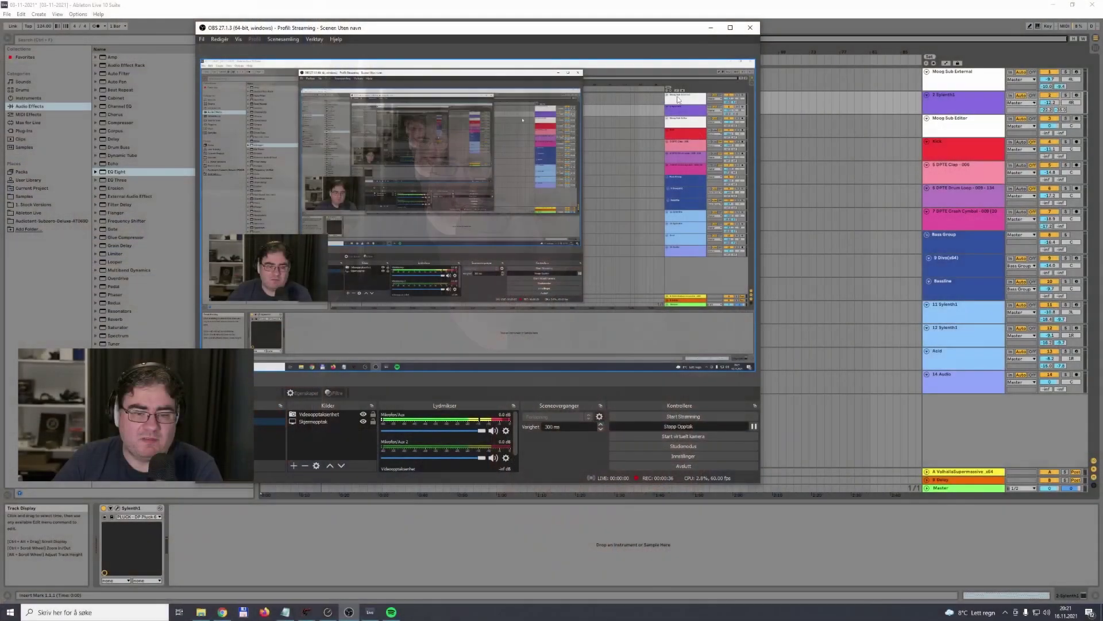
Step: Minimise OBS and extend the arrangement loop in Ableton Live to run 16 bars from bar 1
click(710, 28)
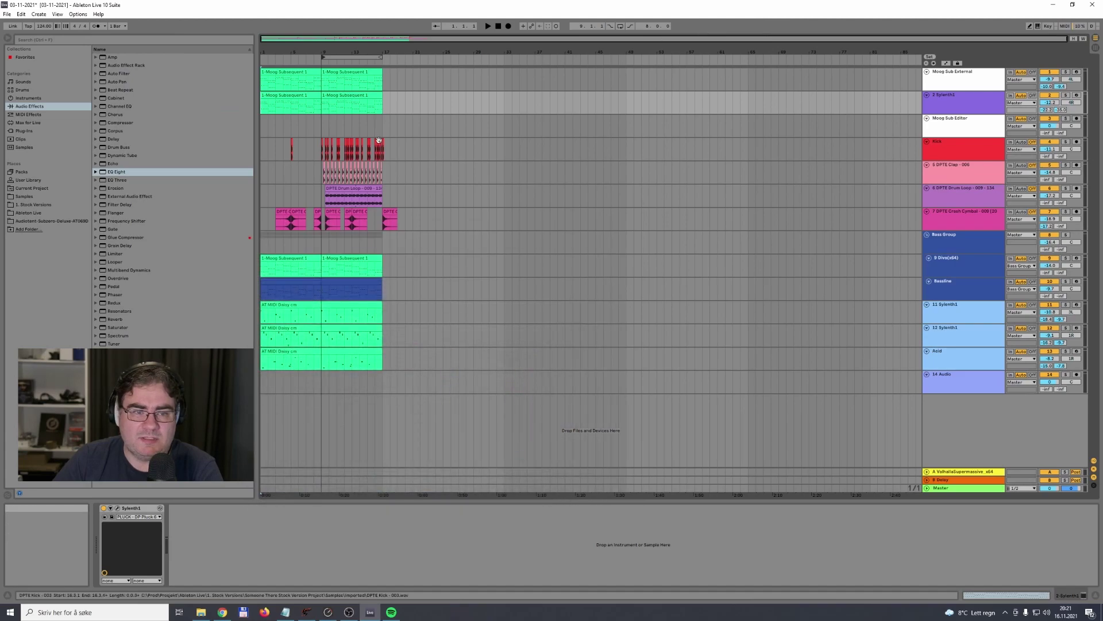
click(332, 58)
drag(325, 59, 263, 58)
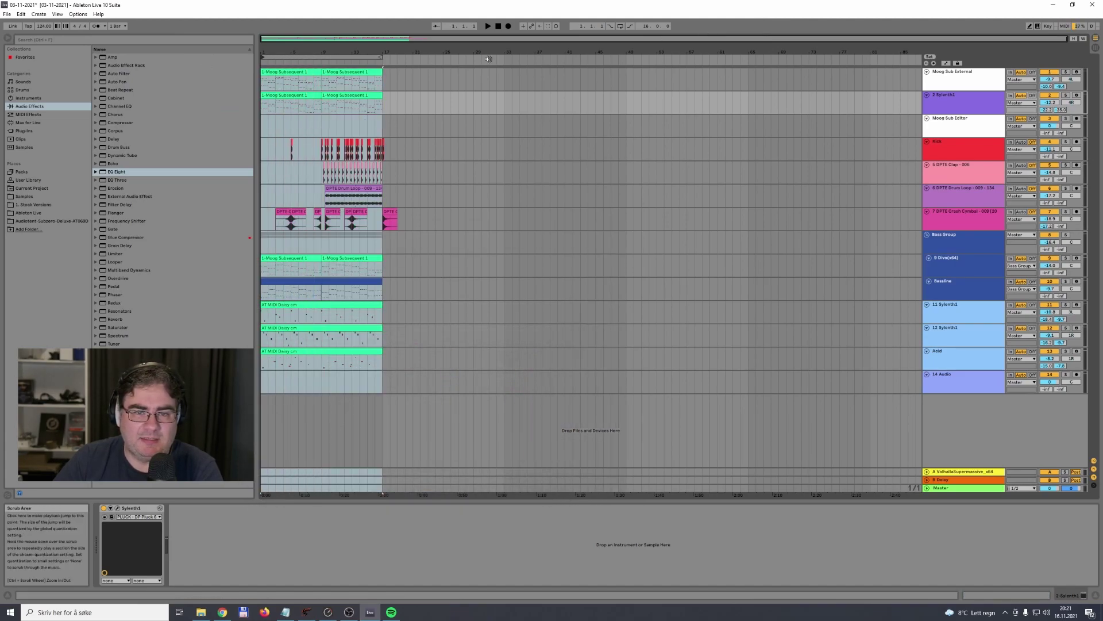
Step: Open the FabFilter Pro-L 2 limiter on the Master track, reset its gain to 0 dB and play the arrangement
click(940, 488)
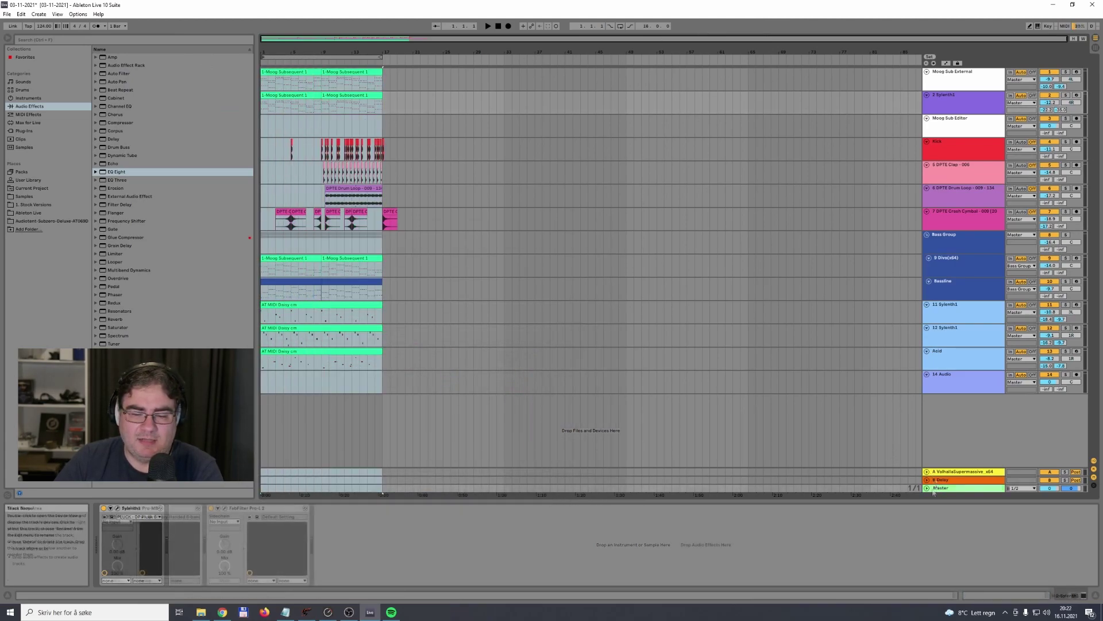
click(224, 508)
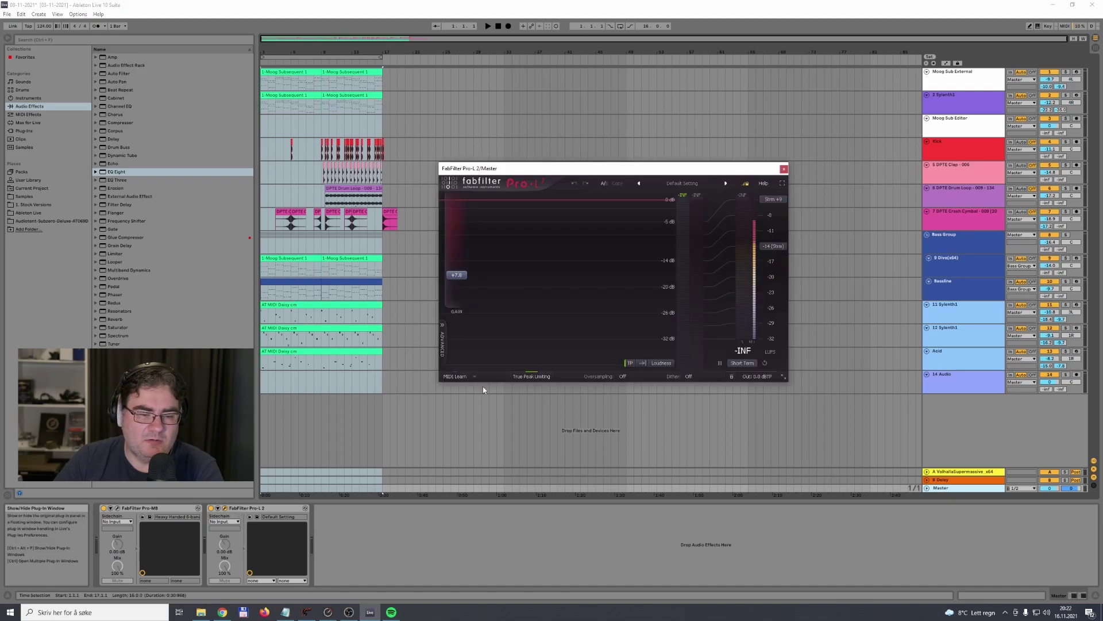
double_click(462, 280)
key(space)
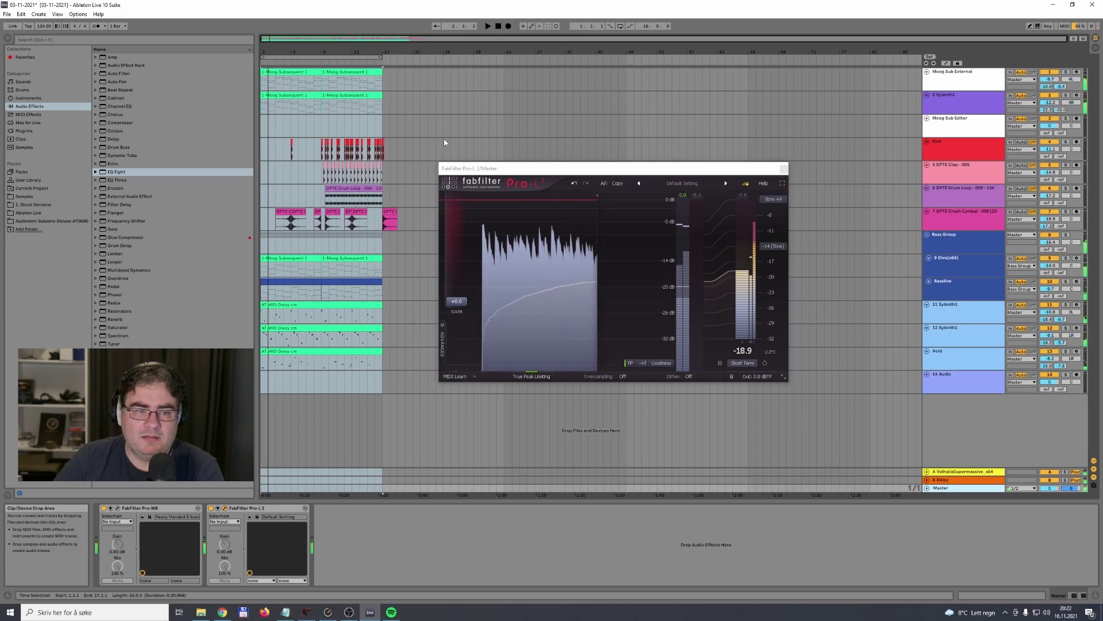
Step: Loop the section from bar 9 to bar 17, play it while raising the Pro-L 2 gain, and stop playback
drag(262, 56, 323, 56)
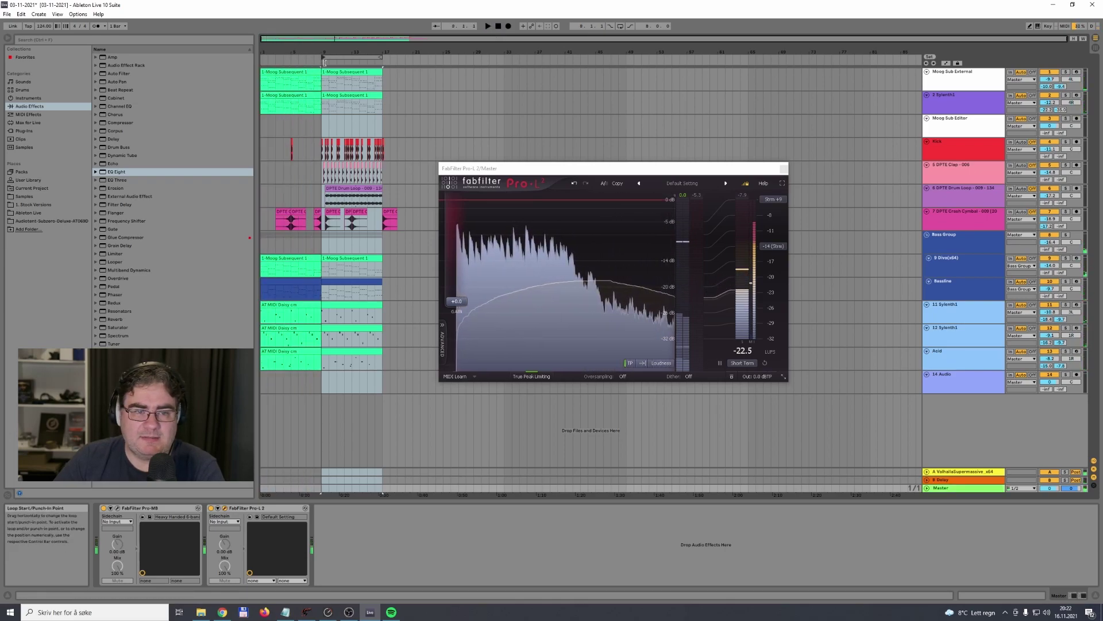
click(488, 26)
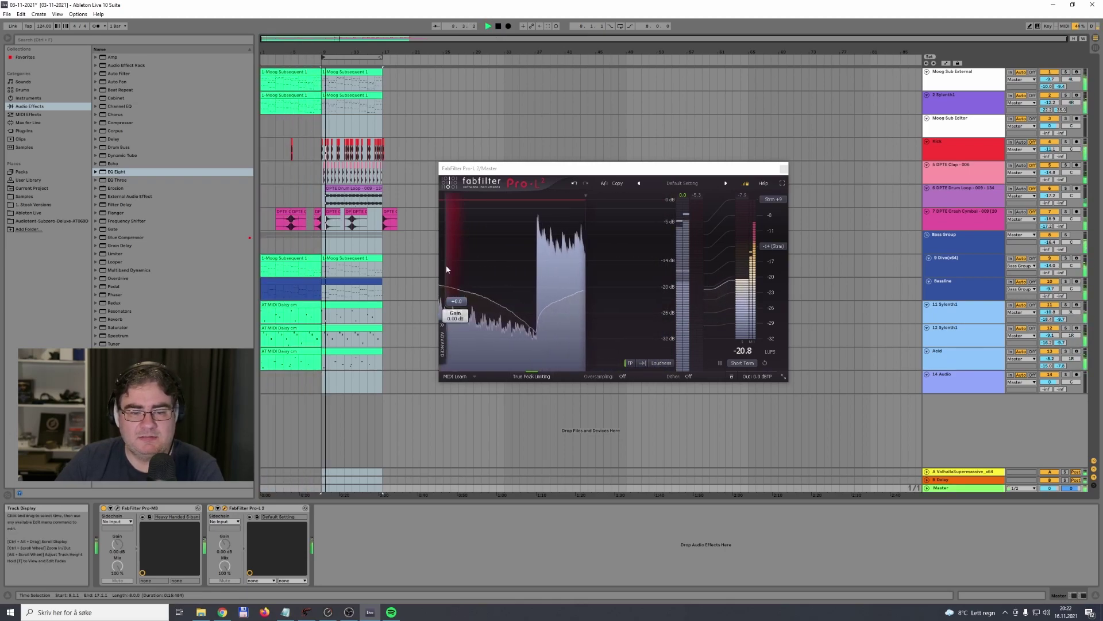
drag(457, 305, 464, 276)
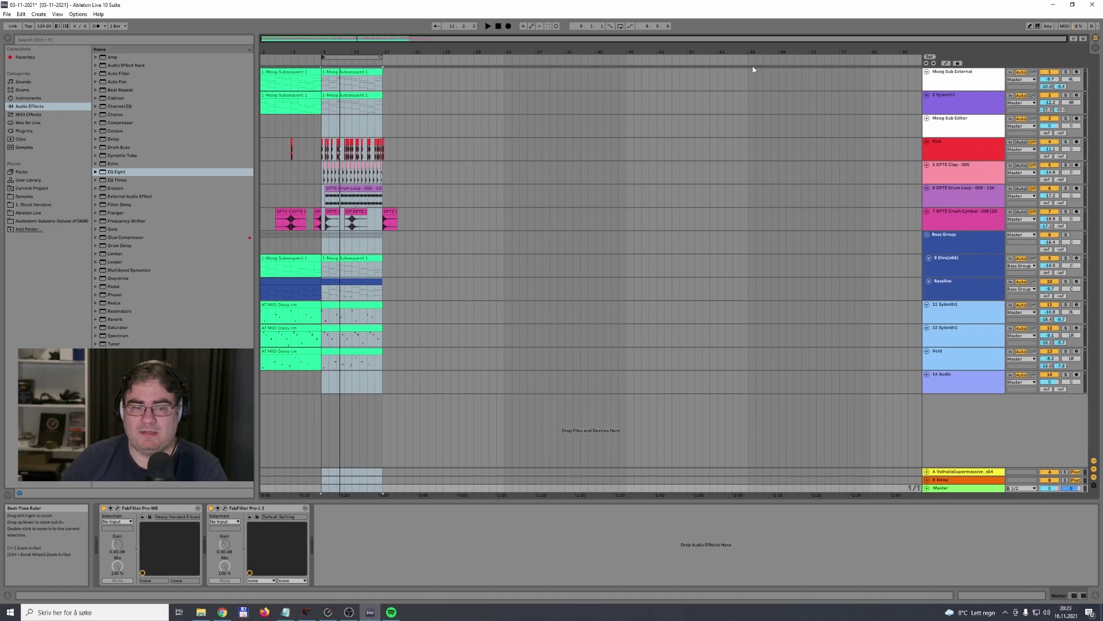
click(574, 143)
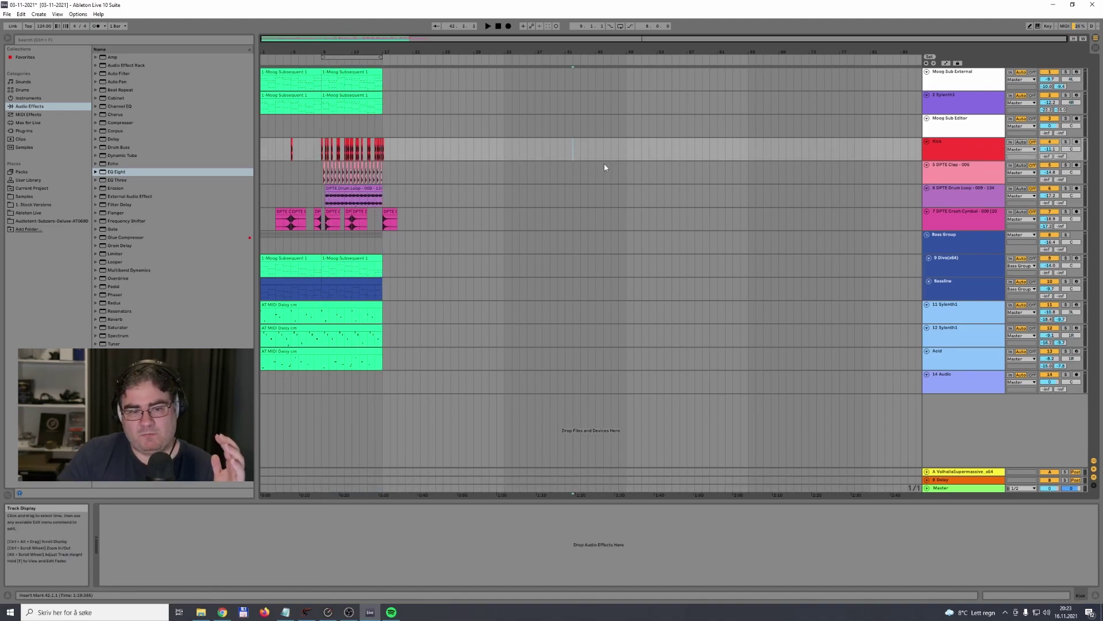
click(498, 26)
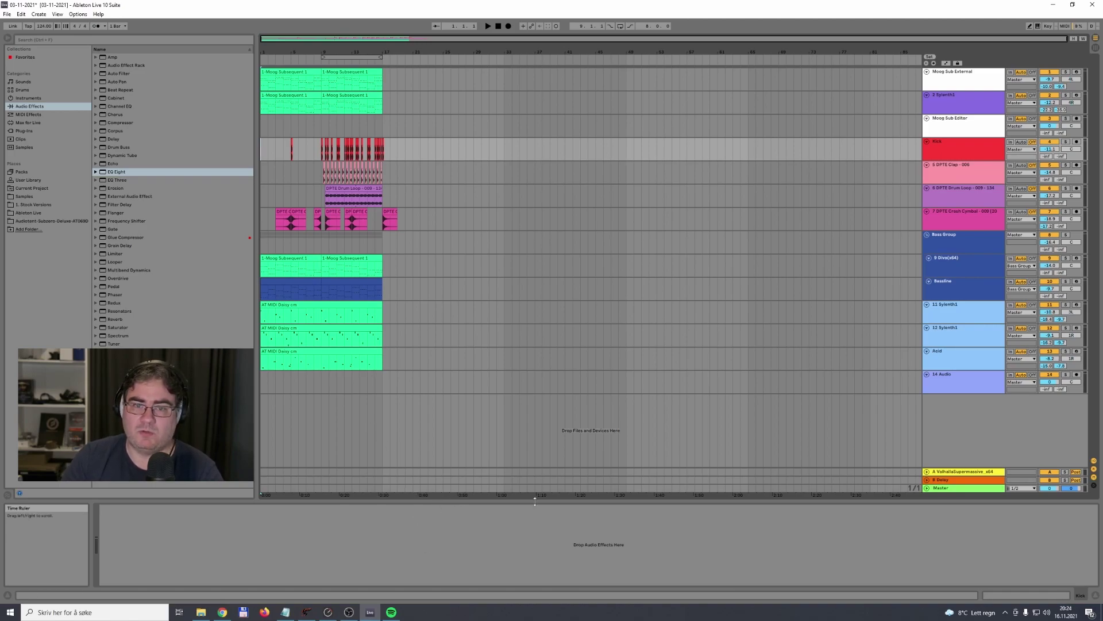
Step: Switch to Spotify, look through the TRANCE 2021 Best Trance Music Official TOP 100 playlist and return to Ableton Live
click(391, 612)
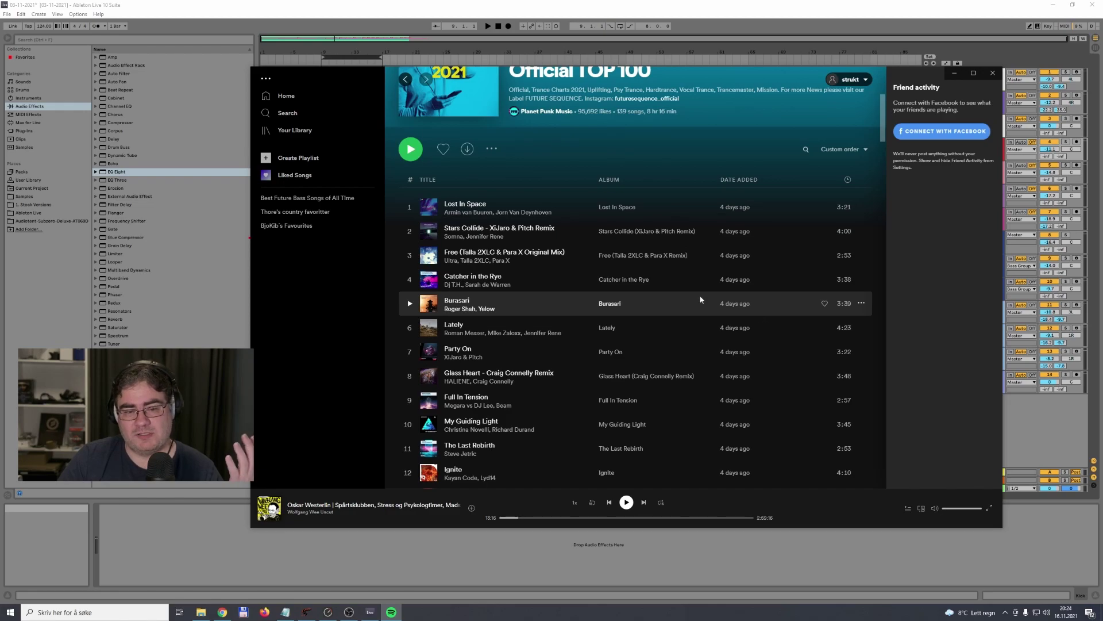
scroll(553, 339, down, 4)
scroll(553, 336, down, 10)
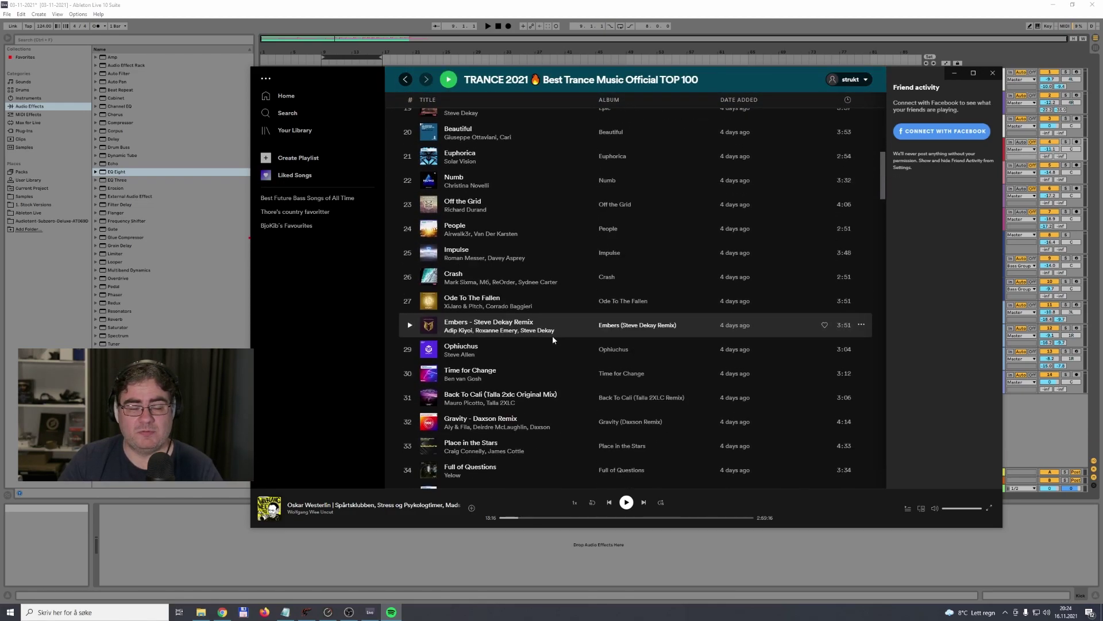
scroll(523, 355, down, 3)
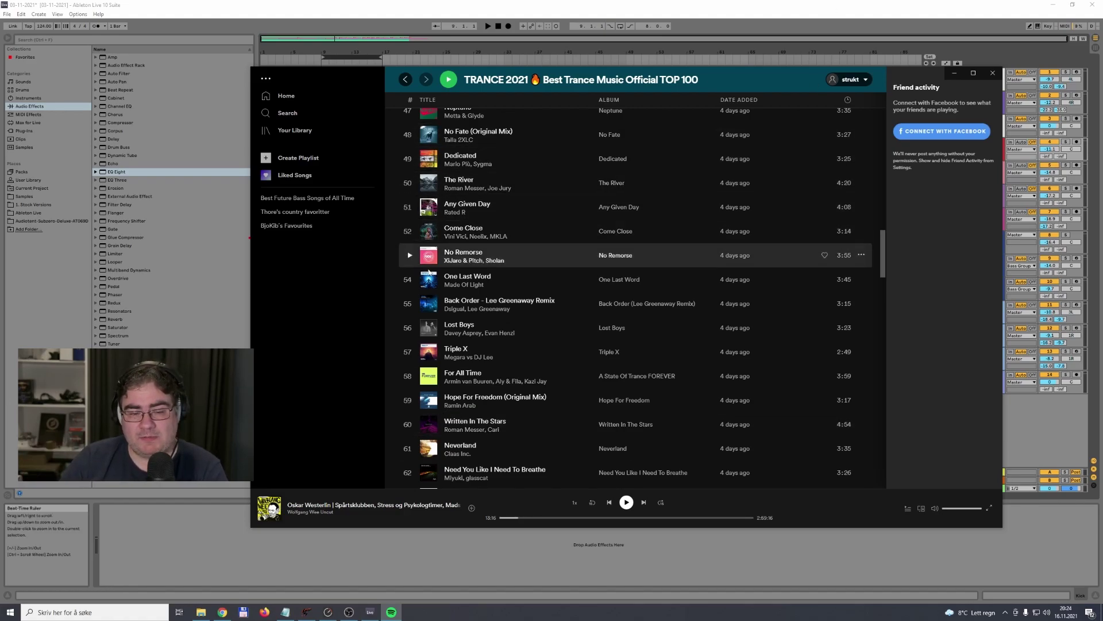
click(618, 4)
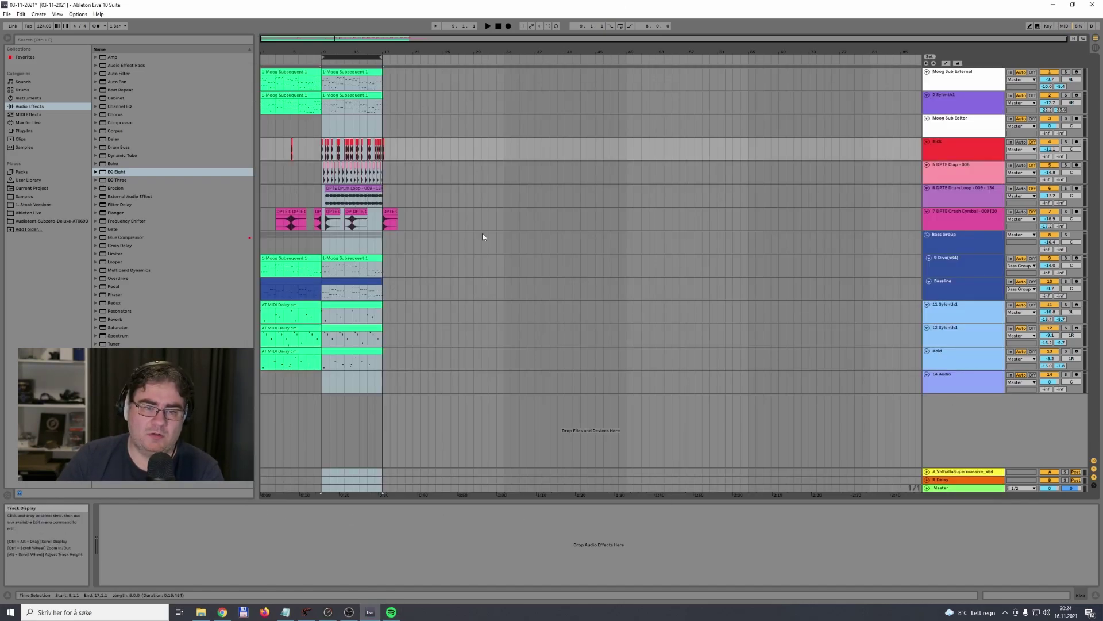
click(519, 262)
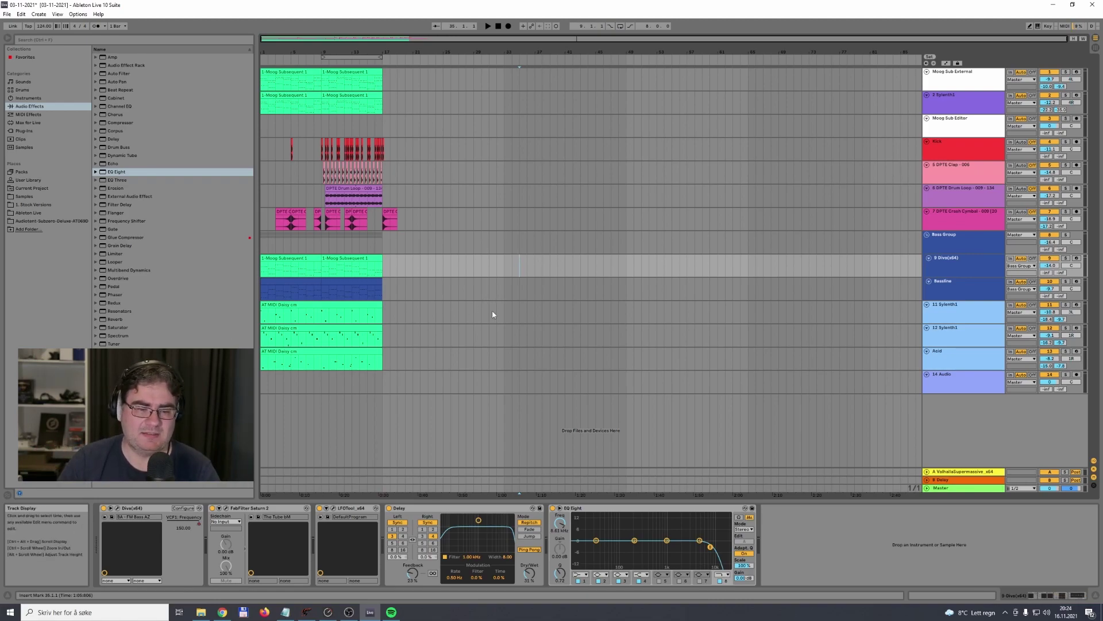
click(580, 382)
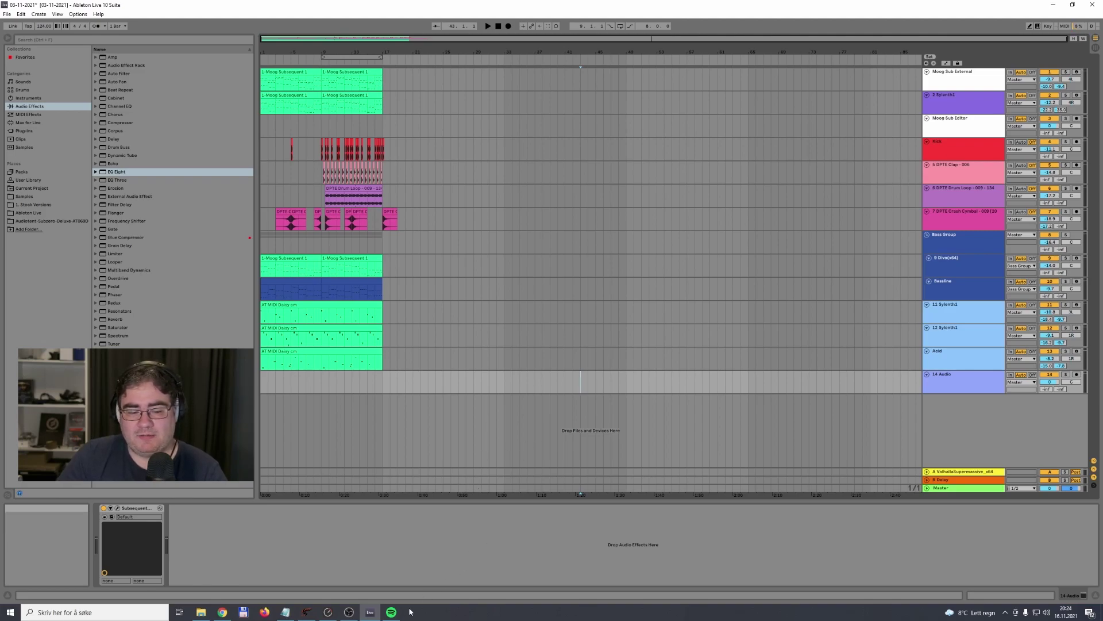
Step: Switch to Spotify, search for the artist Bjokib and open the artist page to view the popular tracks
click(391, 612)
click(284, 96)
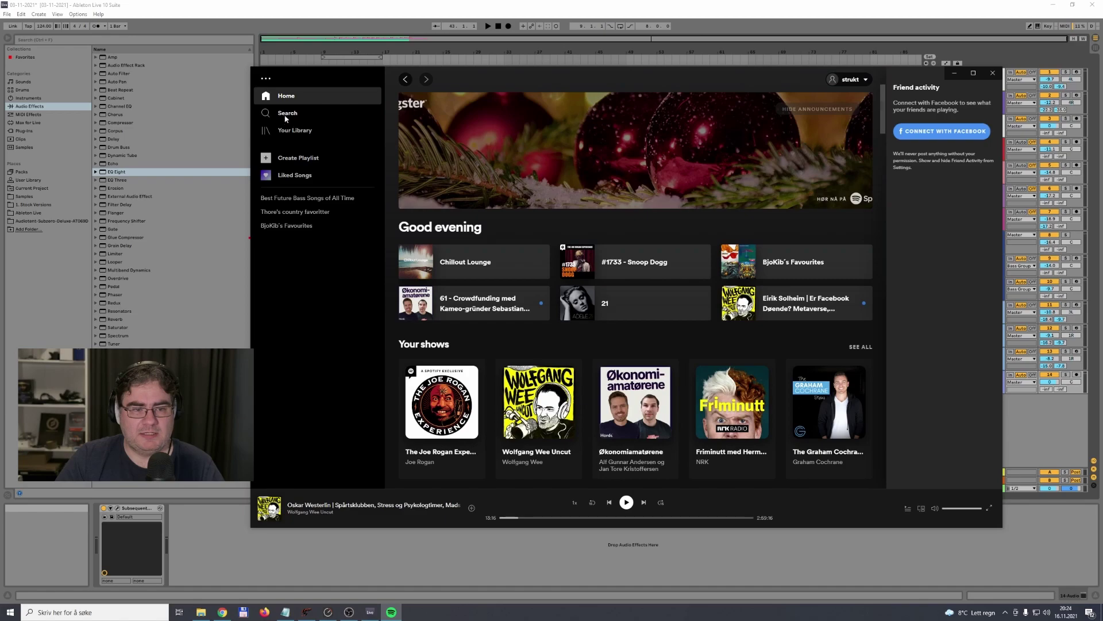
key(ctrl+l)
text(bjoklb)
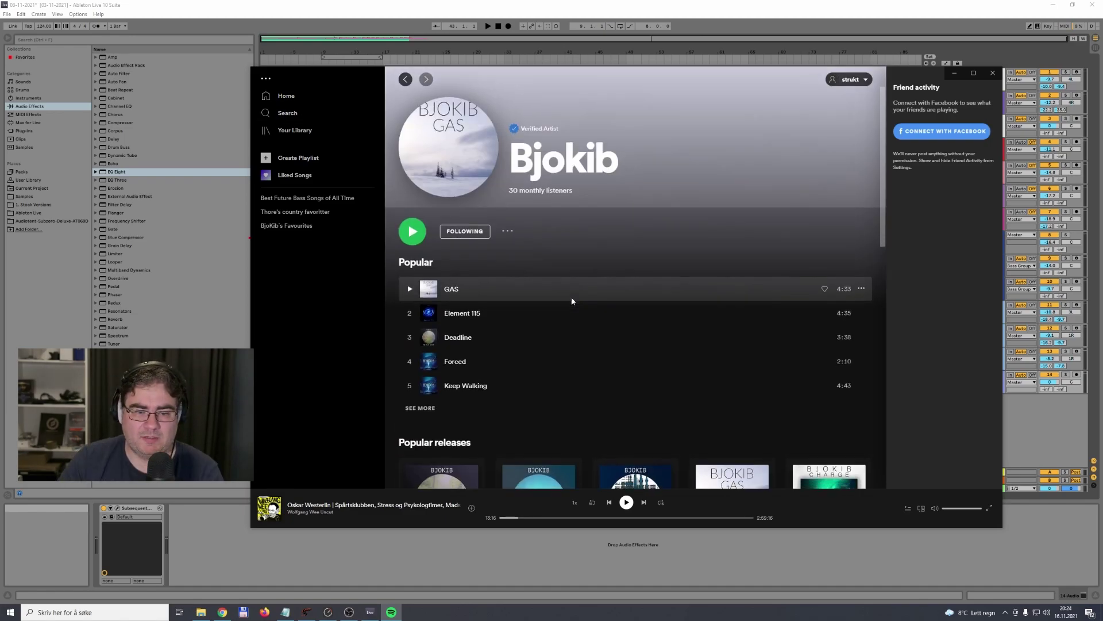
scroll(572, 300, down, 3)
scroll(535, 270, up, 2)
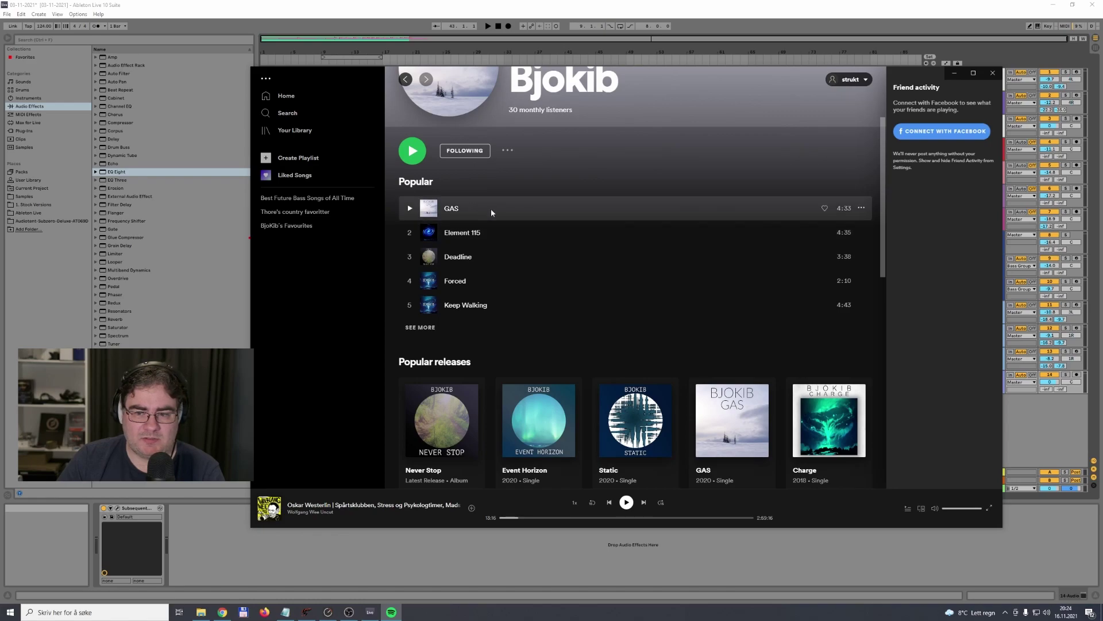
Step: Play the opening seconds of the track GAS, pause it and return to Ableton Live
click(410, 209)
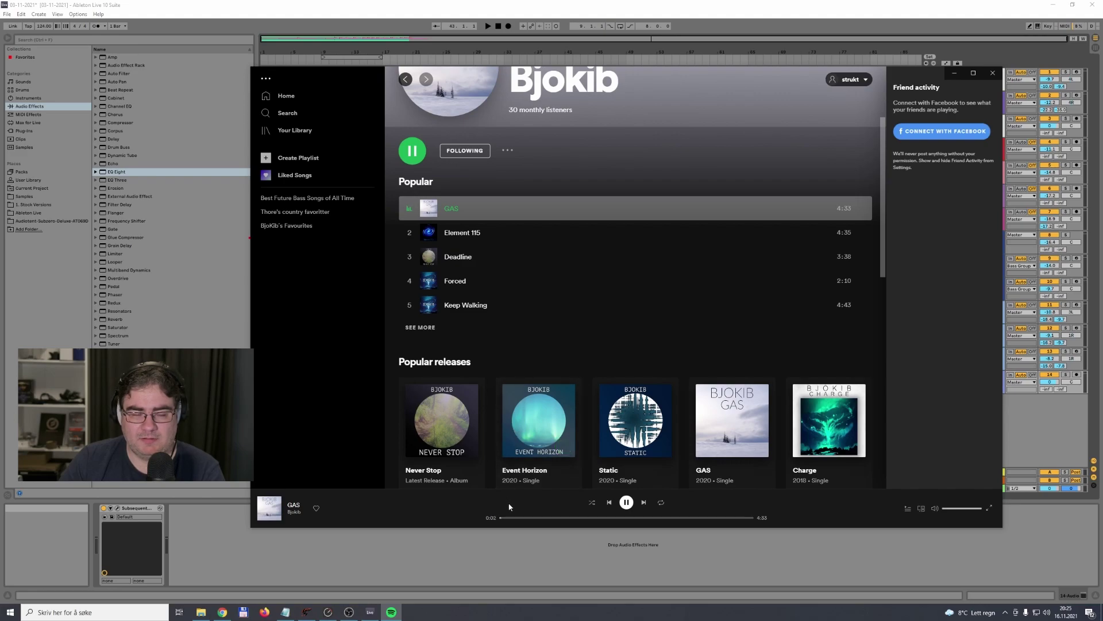
key(space)
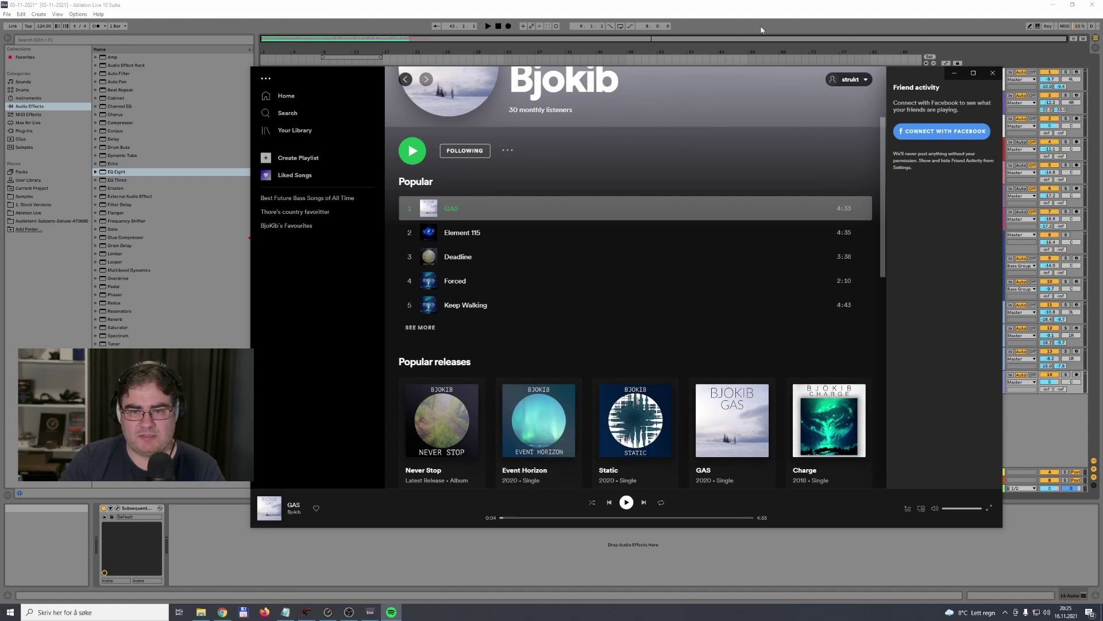
click(747, 4)
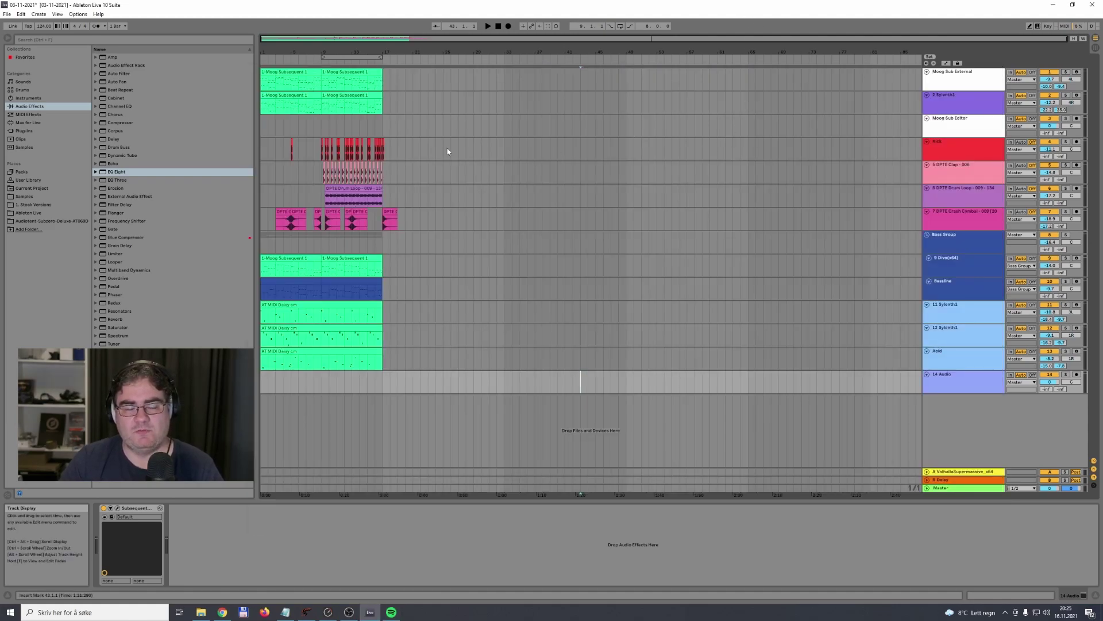
Step: Select the looped section from bar 9 to bar 17 and play it briefly
click(339, 57)
key(space)
key(space)
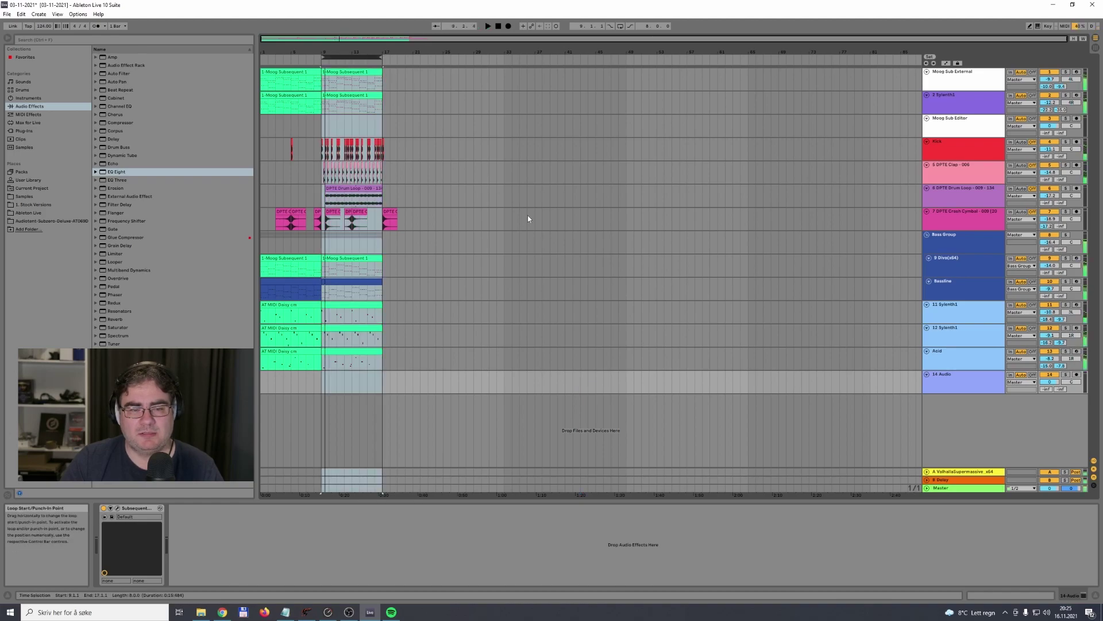
Step: Check the Pro-L 2 limiter on the Master track, close its window and audition the loop once more
click(956, 488)
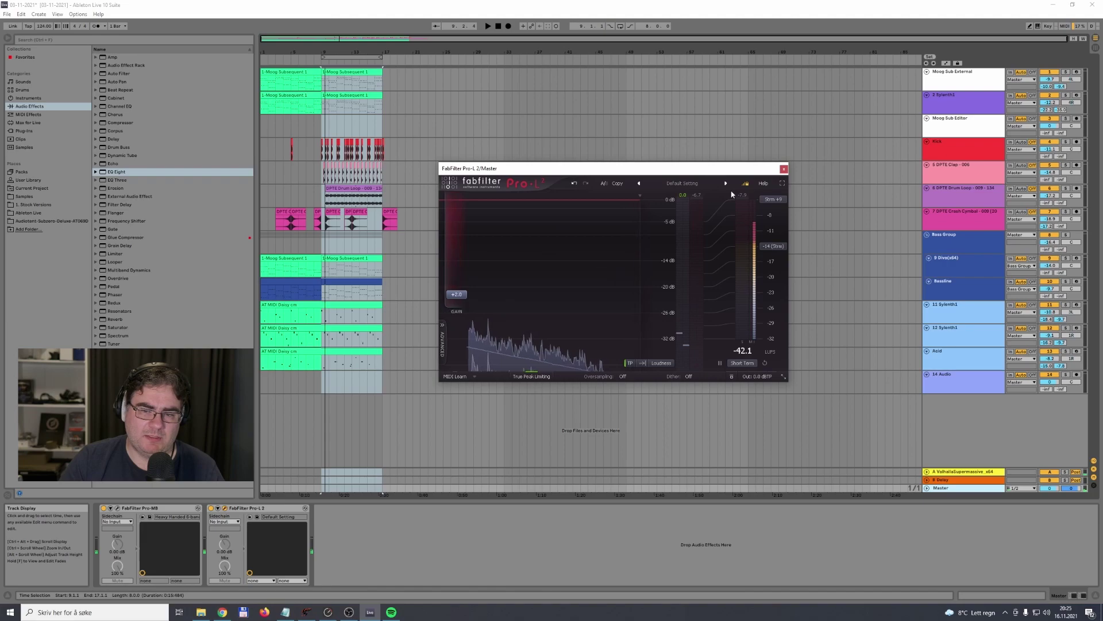
click(784, 169)
key(space)
key(space)
Step: Compare GAS in Spotify, played from about 0:35, with the looped section in Ableton Live, and pause both
click(396, 615)
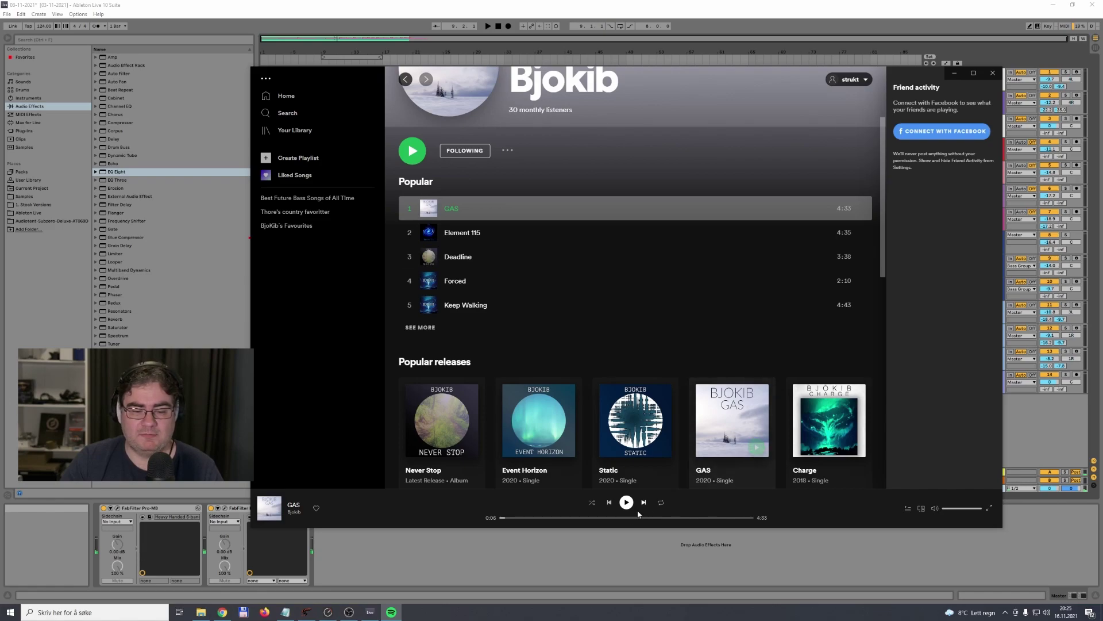
click(532, 517)
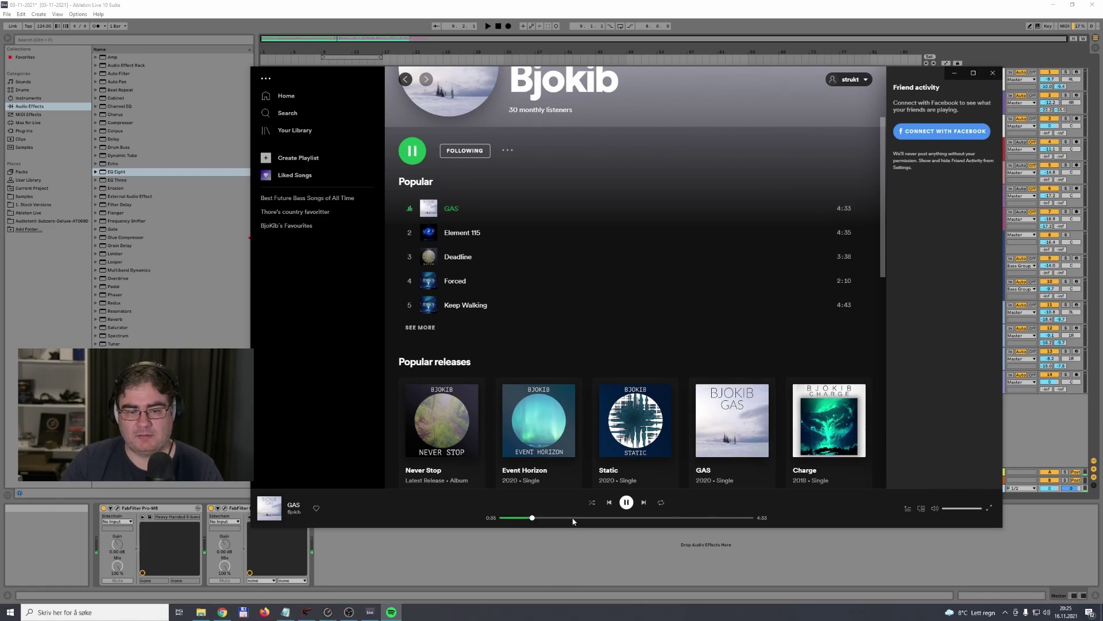
click(629, 4)
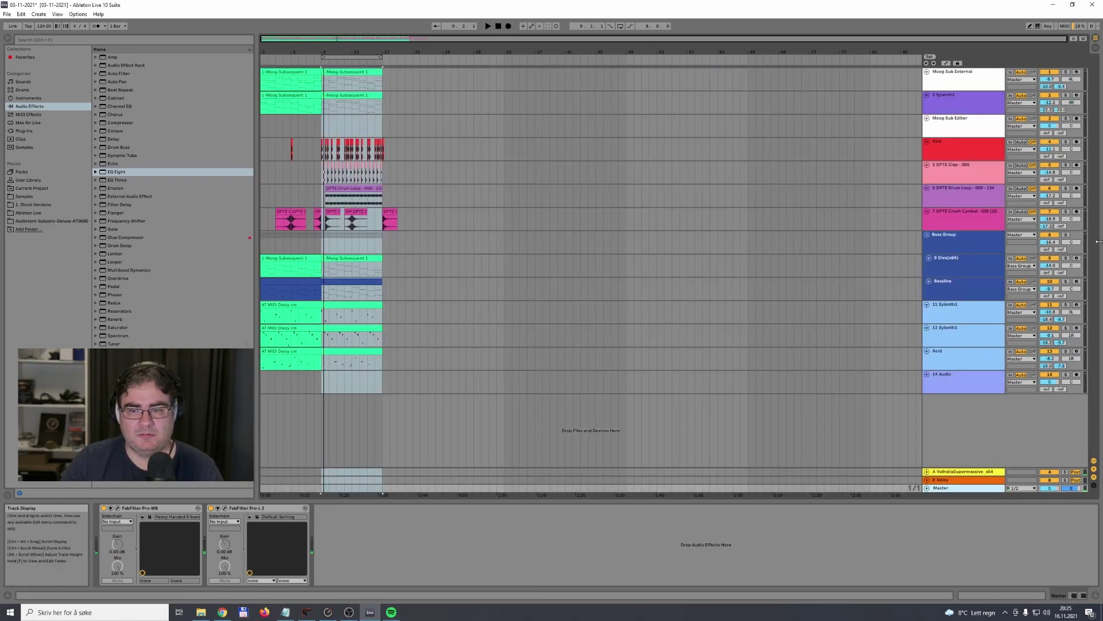
key(space)
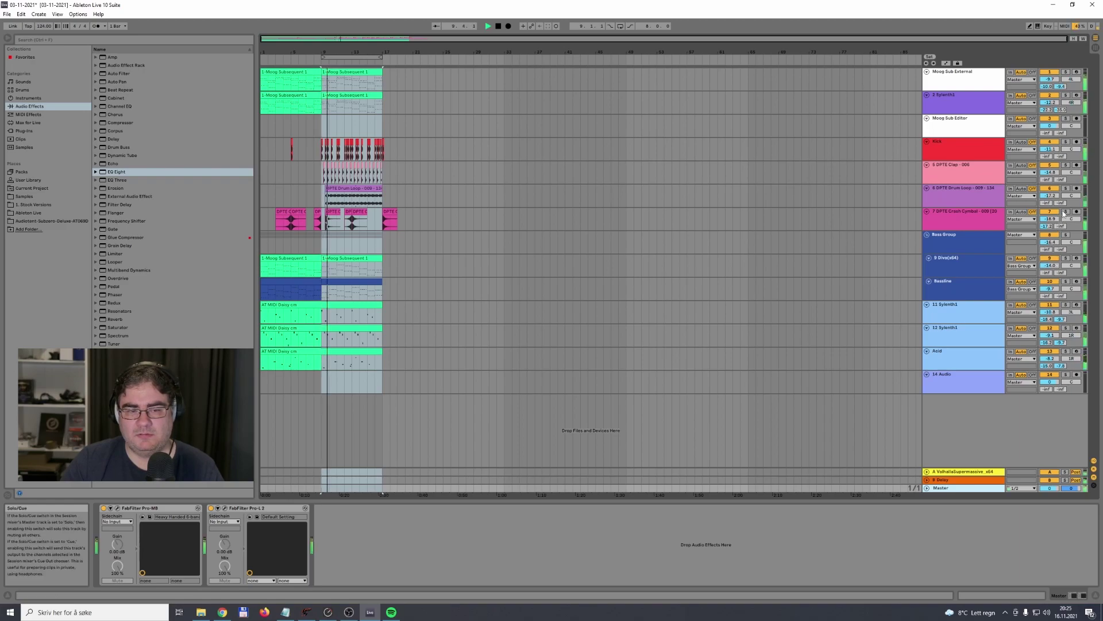
key(space)
click(391, 613)
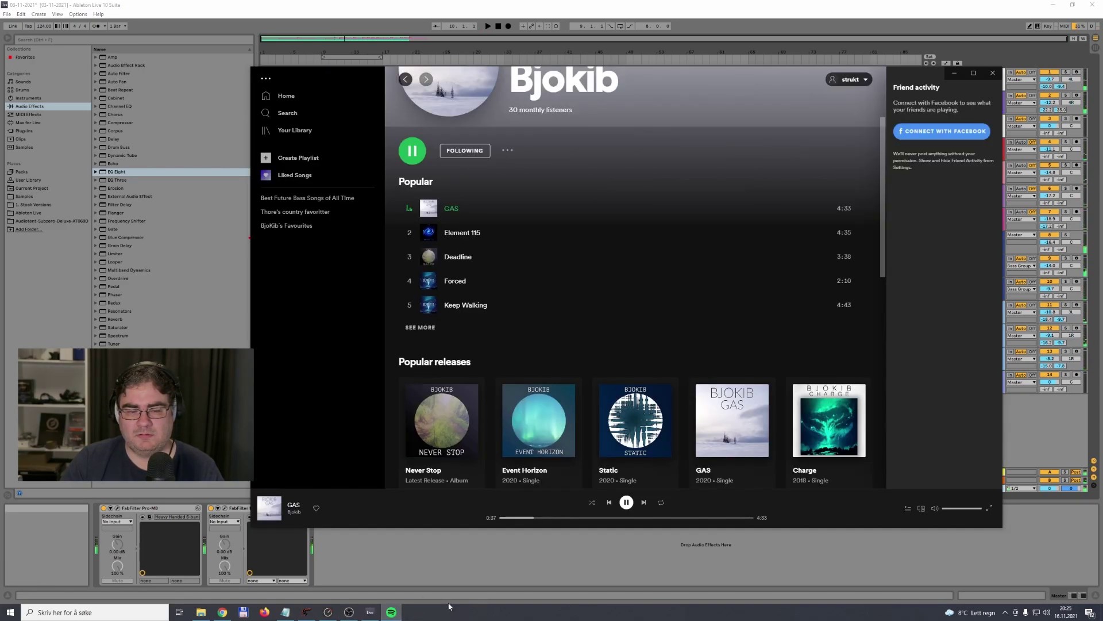
key(space)
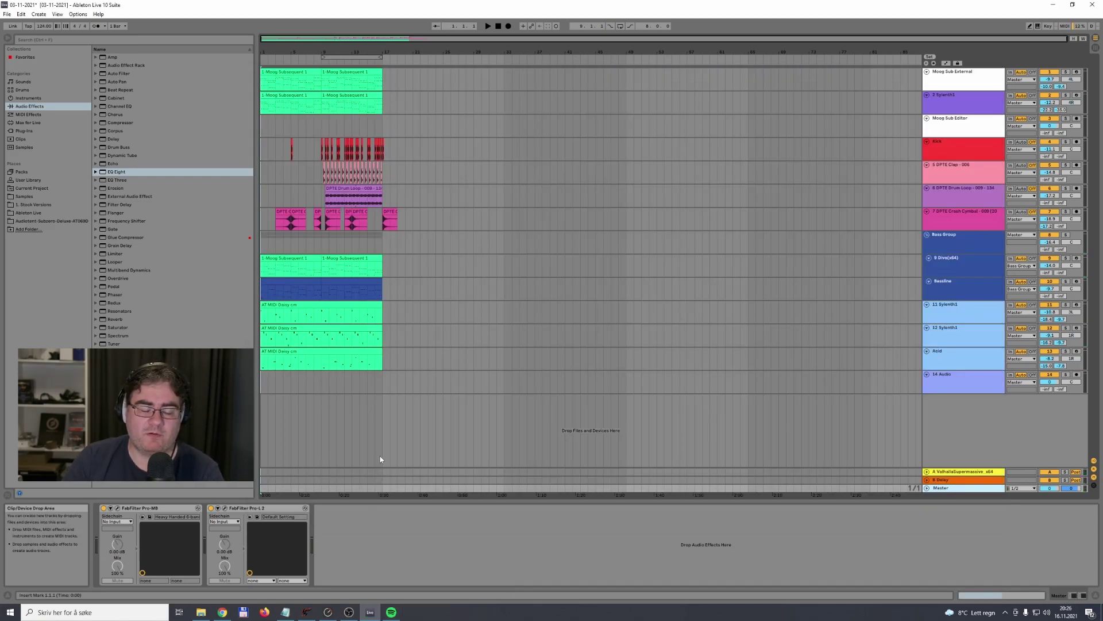
click(288, 72)
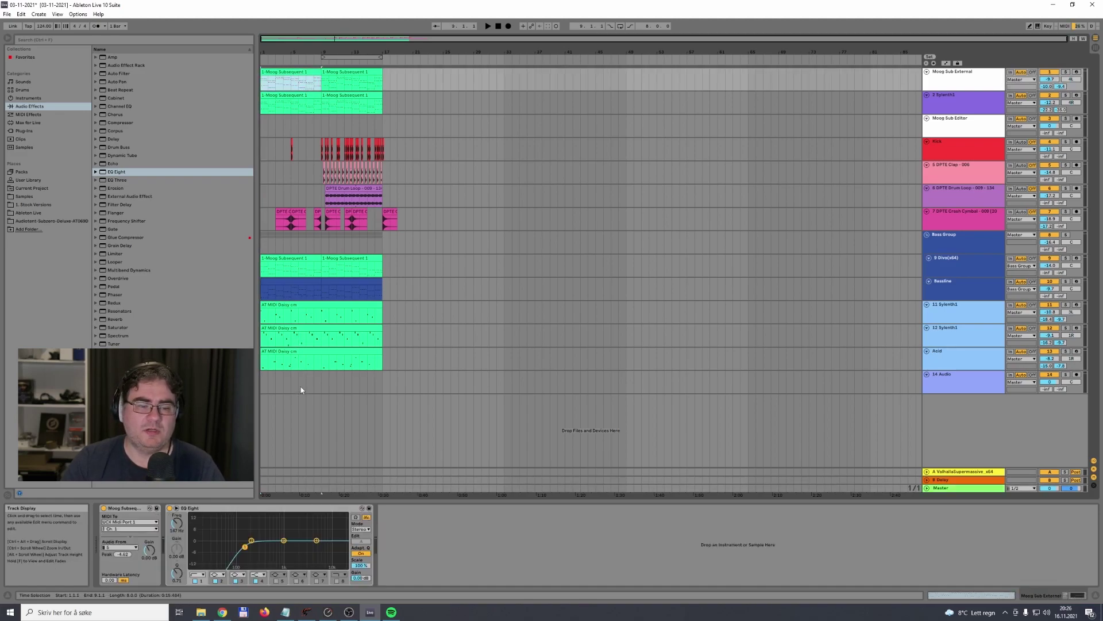
click(306, 340)
click(305, 349)
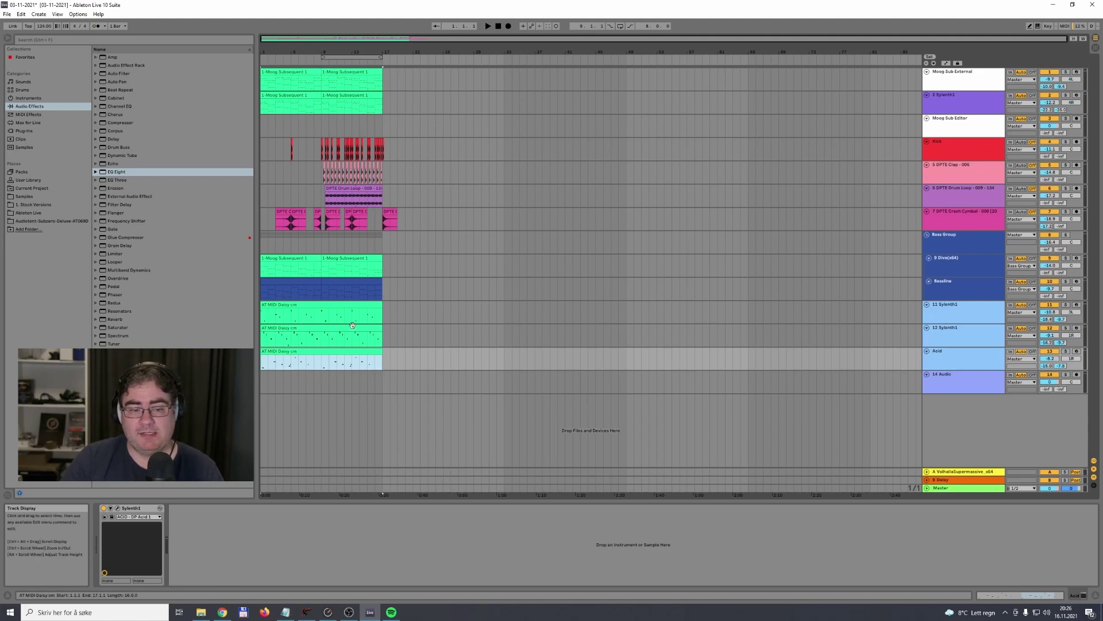
click(391, 612)
key(alt+Tab)
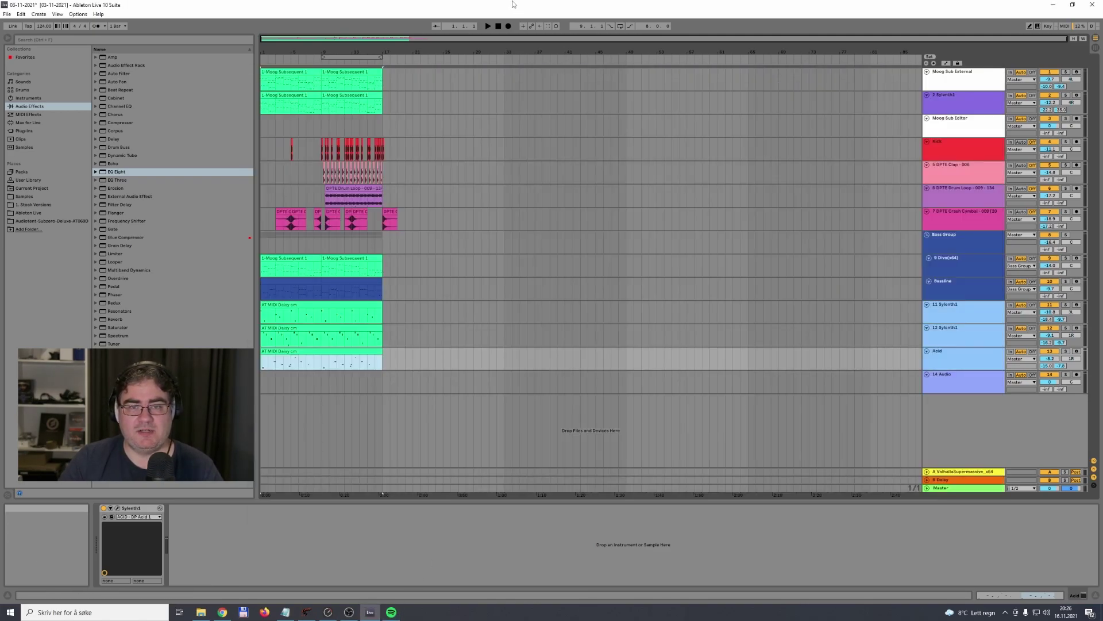
click(499, 26)
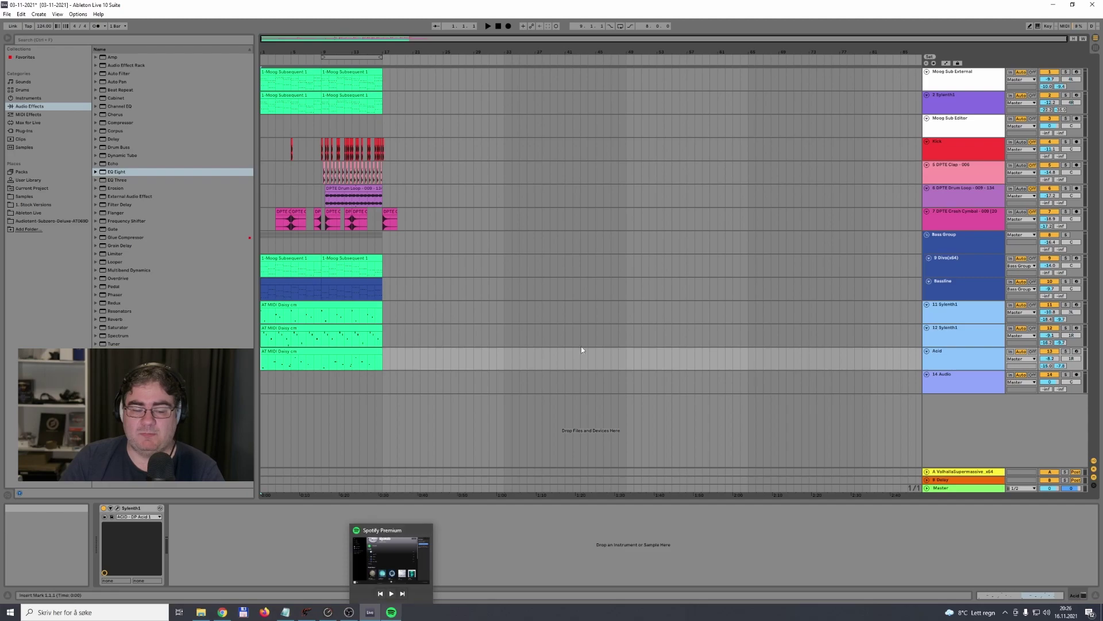
Step: Search the computer for Audacity and launch it
key(super)
text(aud)
key(Return)
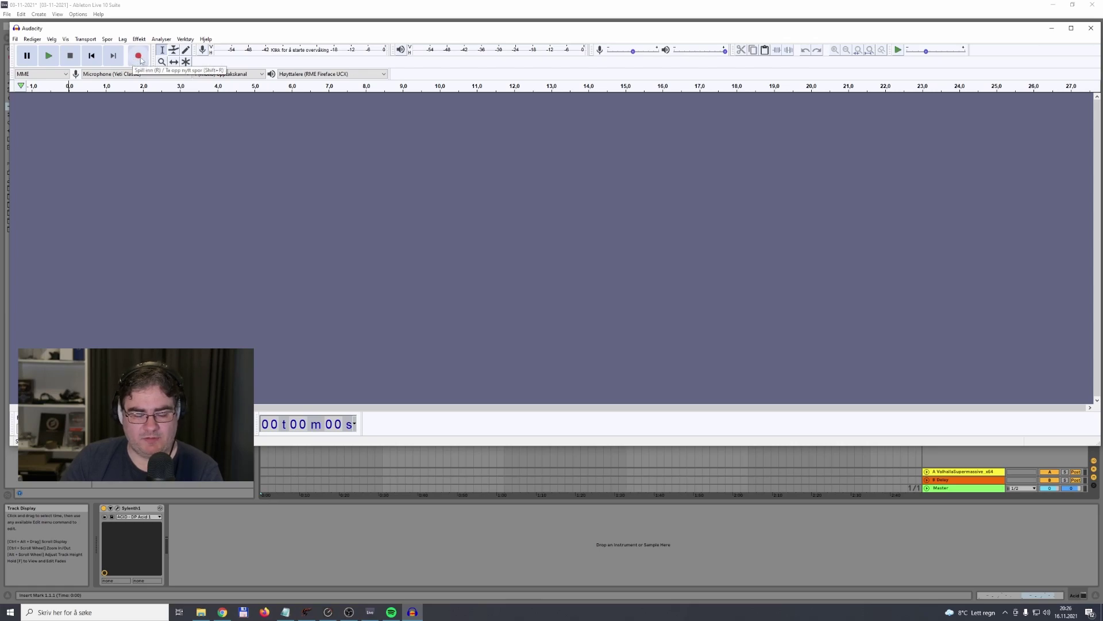
Step: Close Audacity and add How To Make Trance 5.wav from the Export folder to the arrangement as a new audio track starting at bar 1
click(1091, 30)
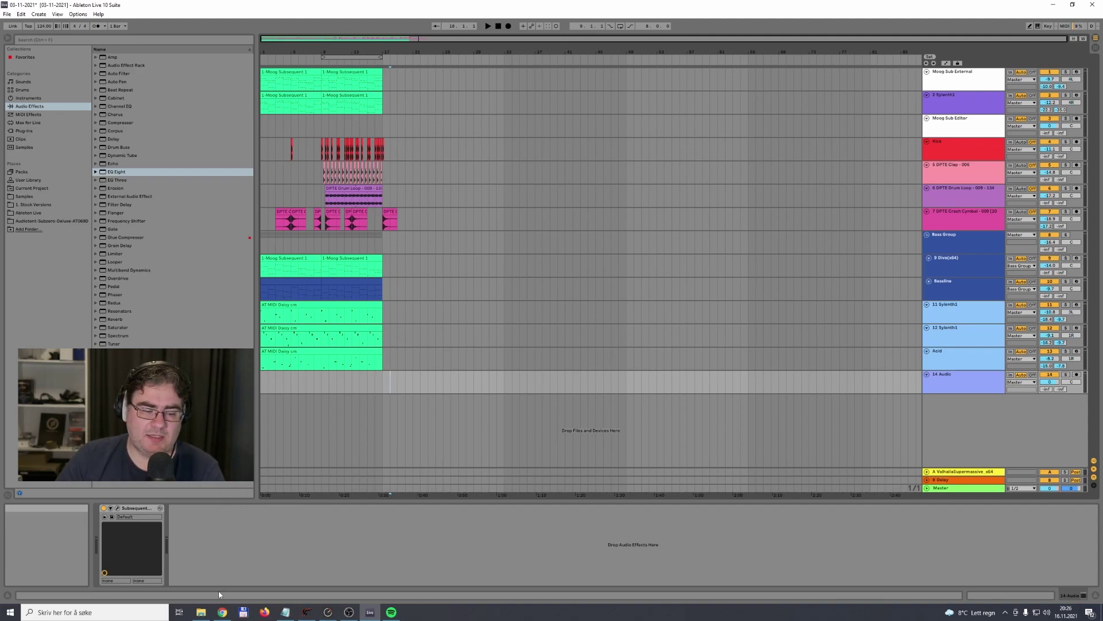
click(201, 612)
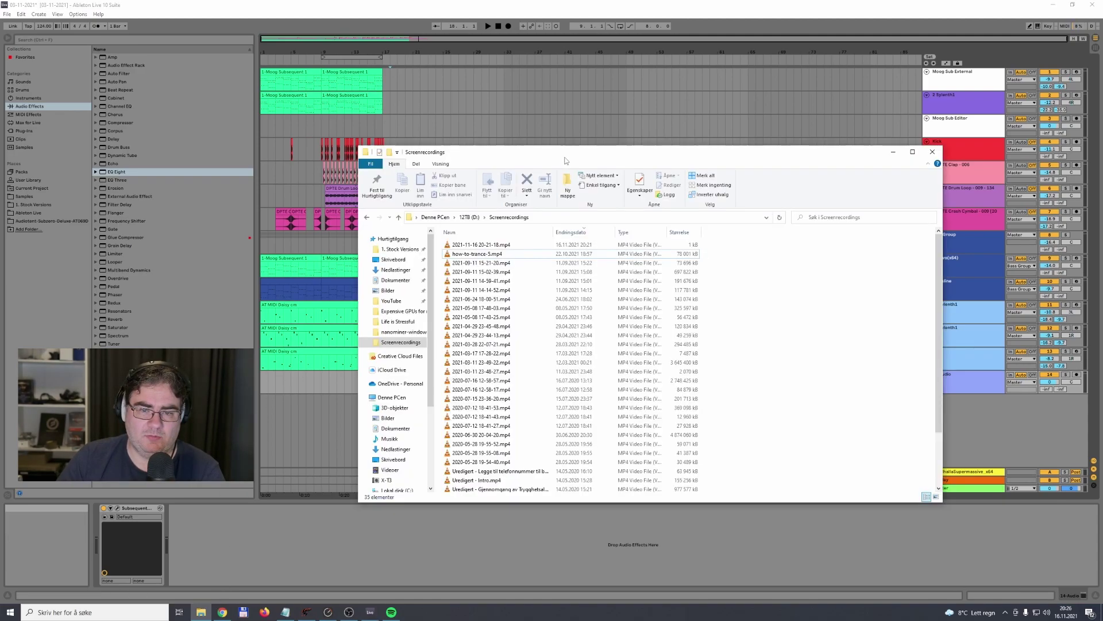
drag(566, 154, 646, 149)
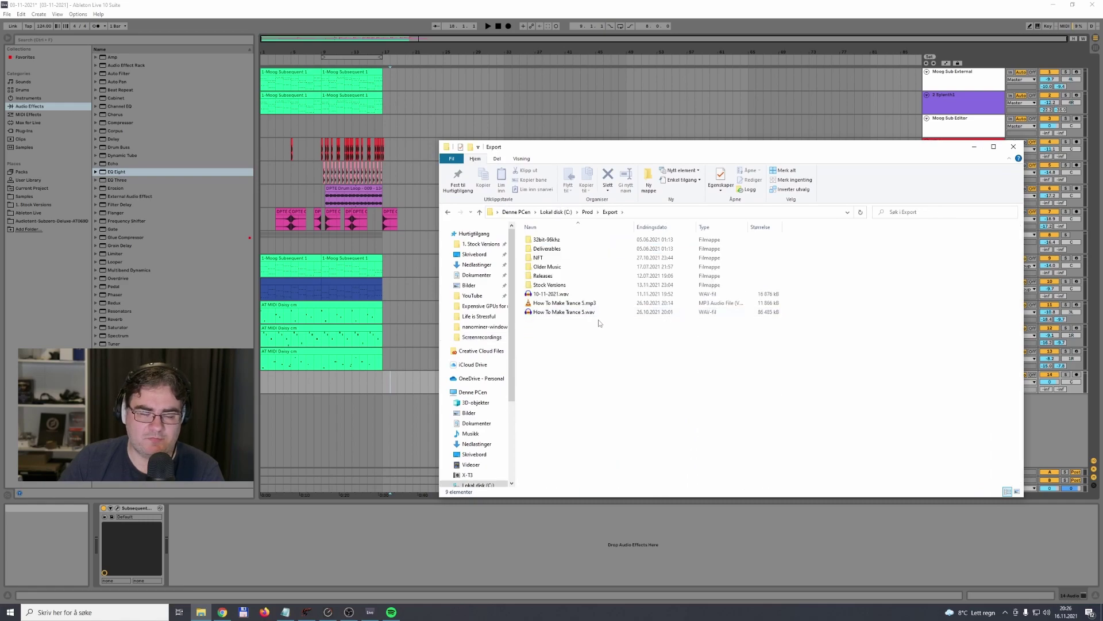
drag(582, 312, 260, 397)
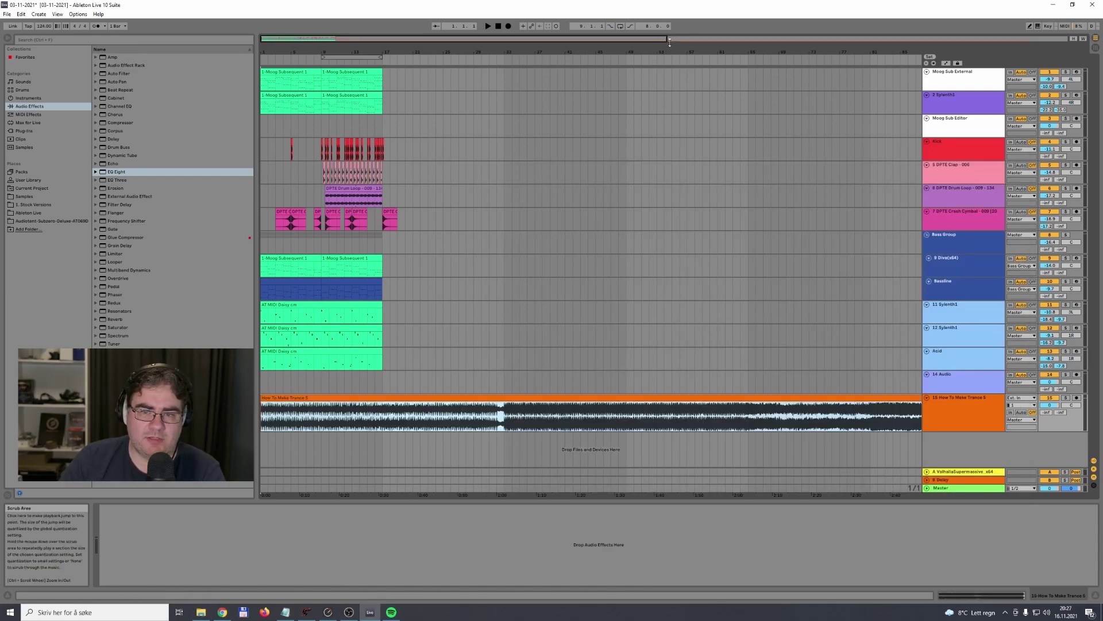
Step: Turn off Warp for the How To Make Trance 5 clip and return to the arrangement
drag(662, 38, 662, 17)
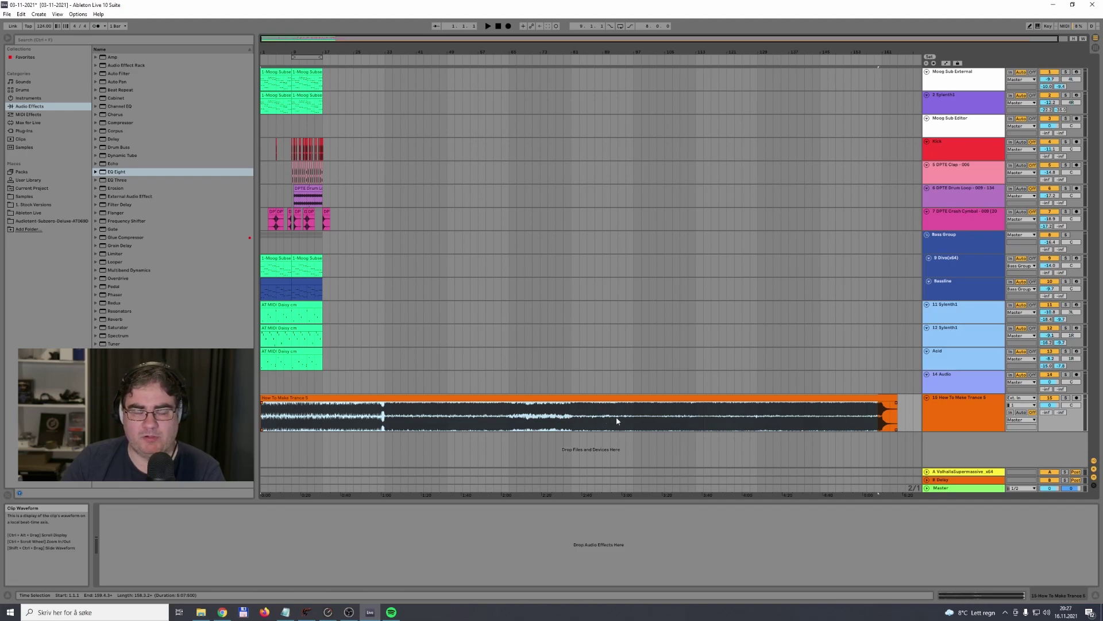
click(749, 428)
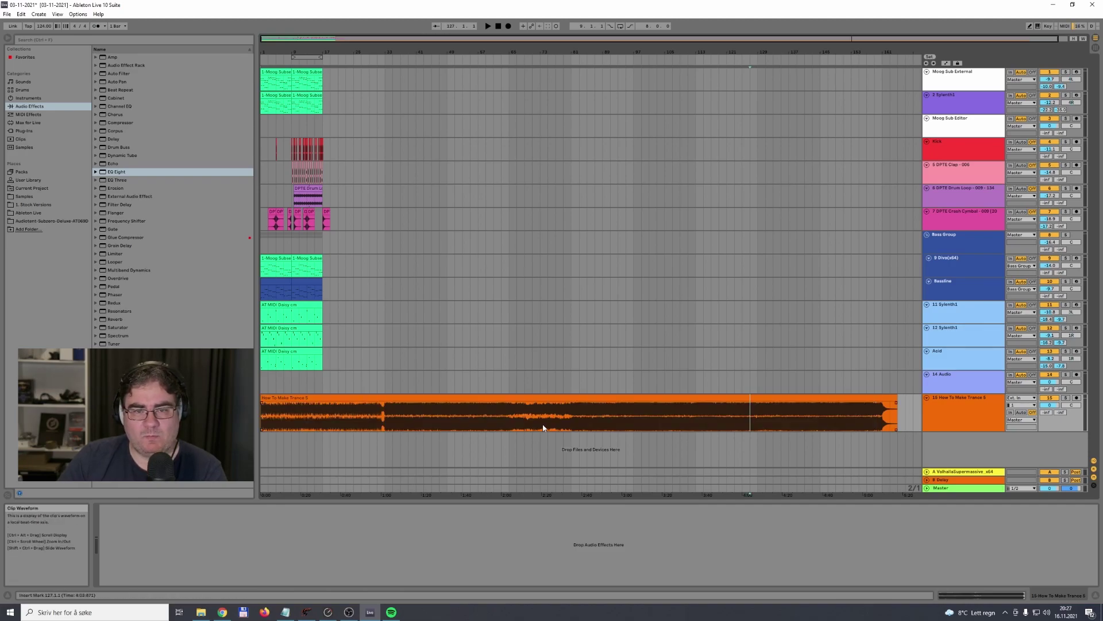
double_click(560, 398)
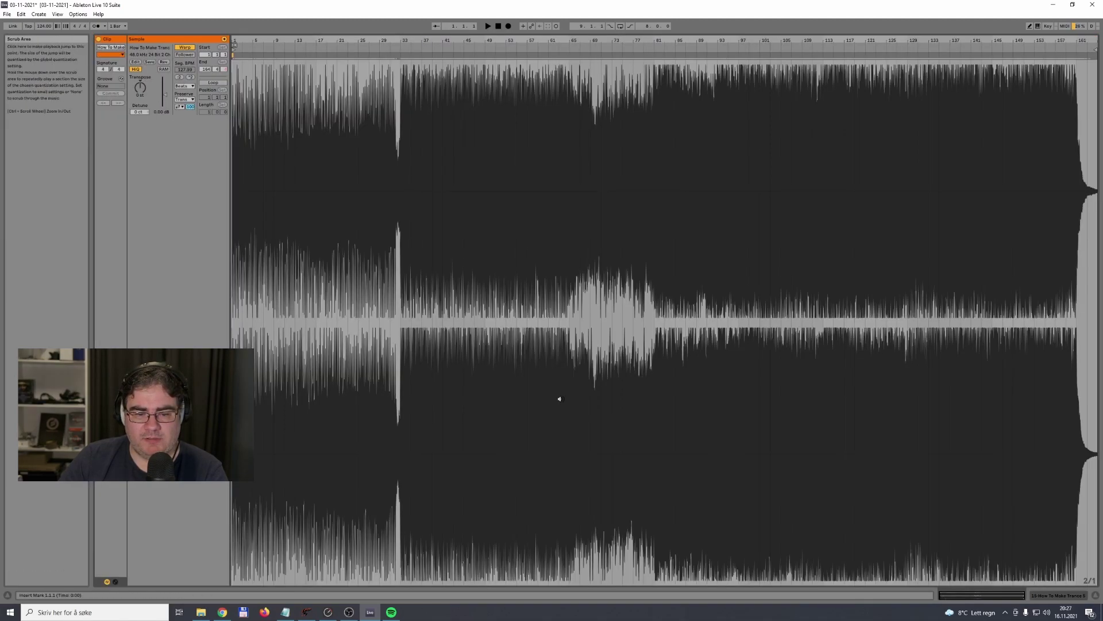
click(188, 49)
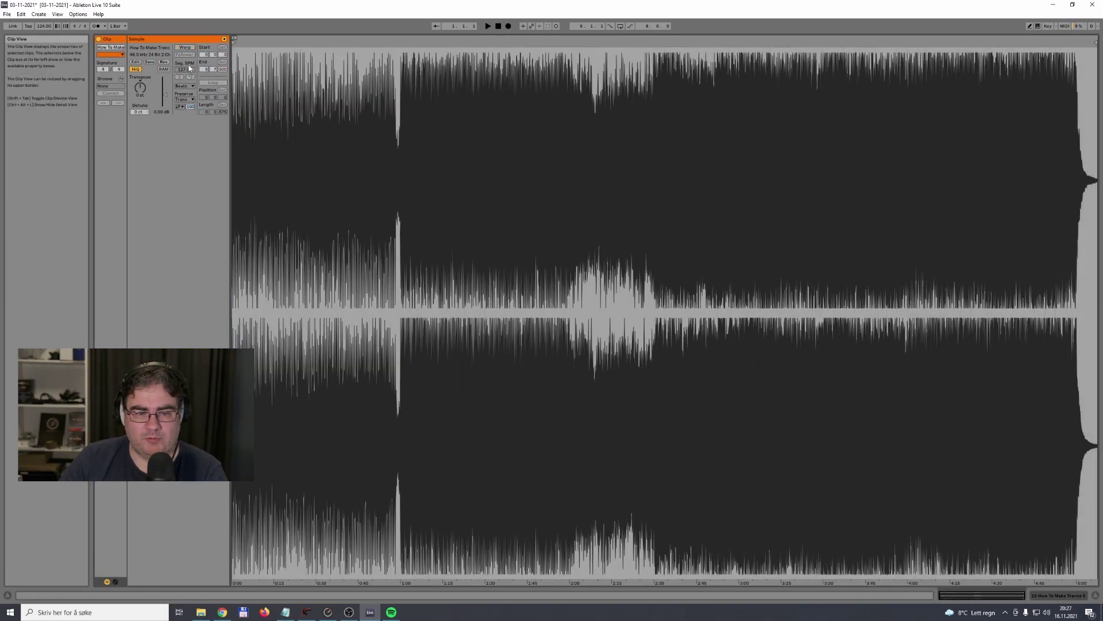
click(1059, 595)
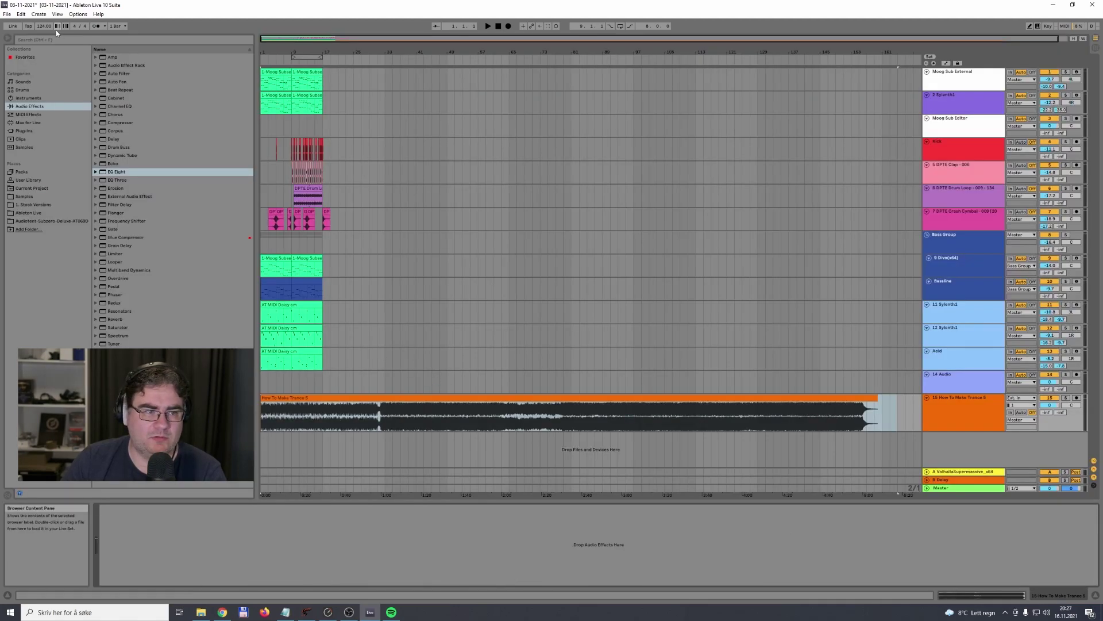
Step: Solo the How To Make Trance 5 track and play it briefly from the start
click(551, 420)
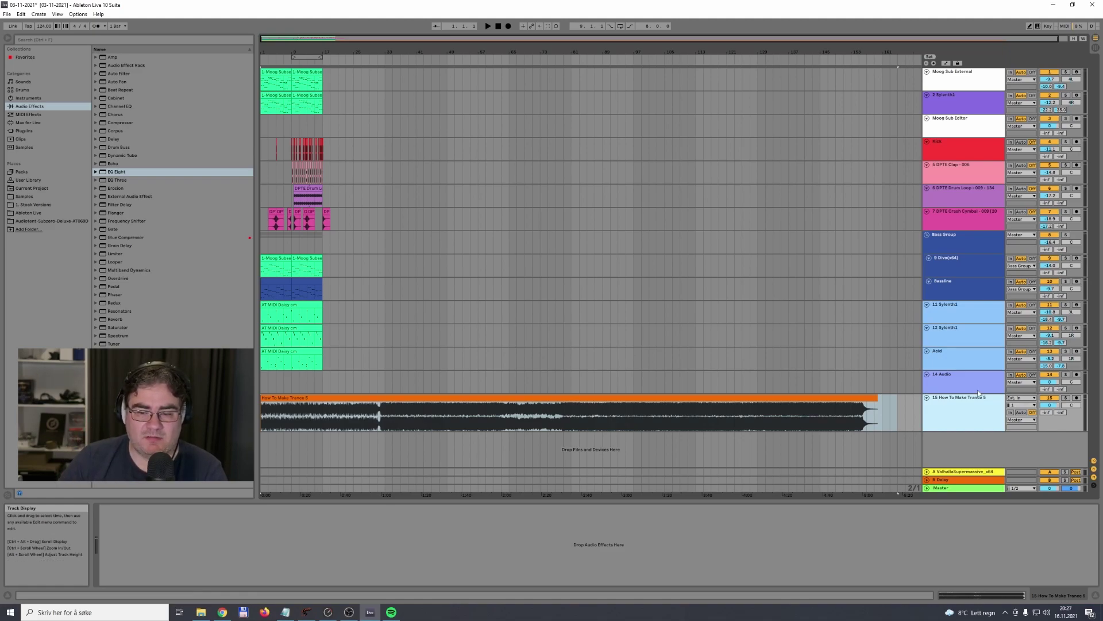
click(1065, 398)
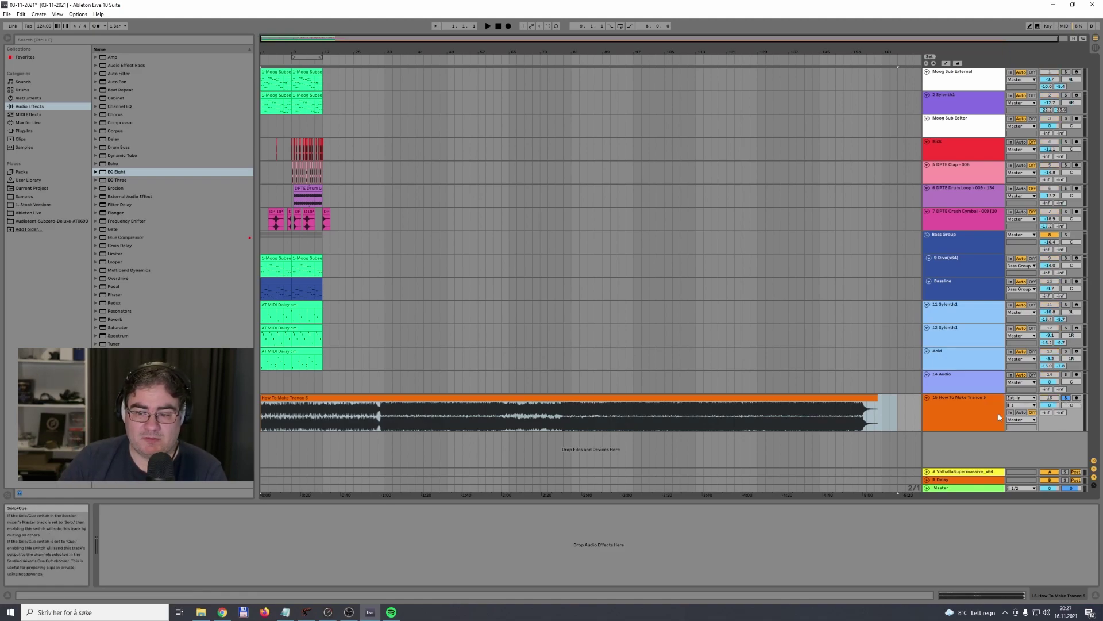
click(903, 409)
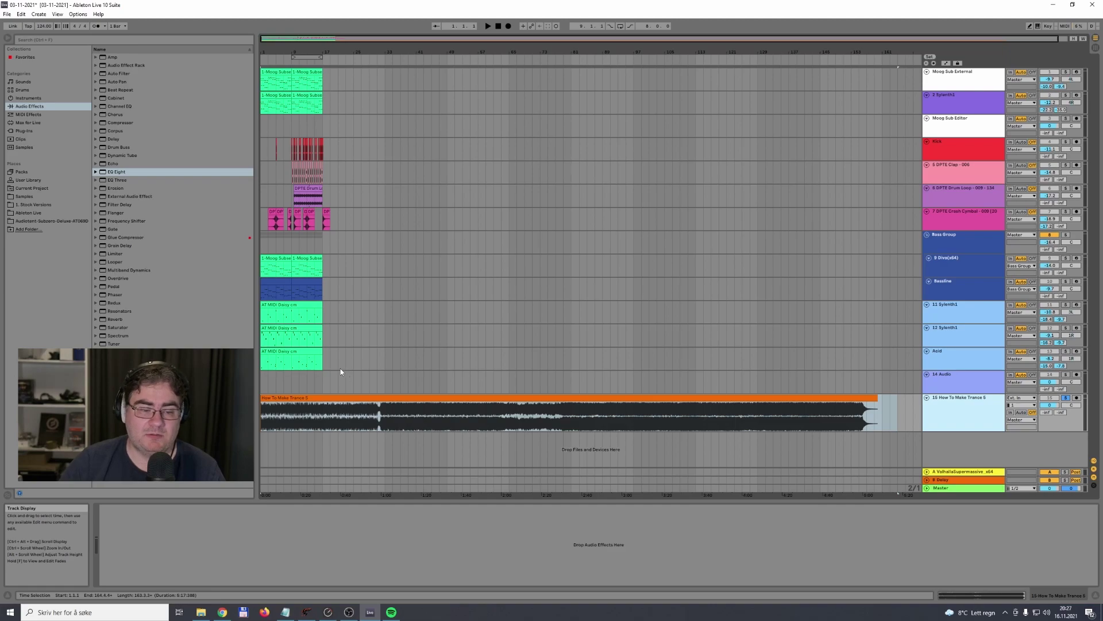
key(space)
key(space)
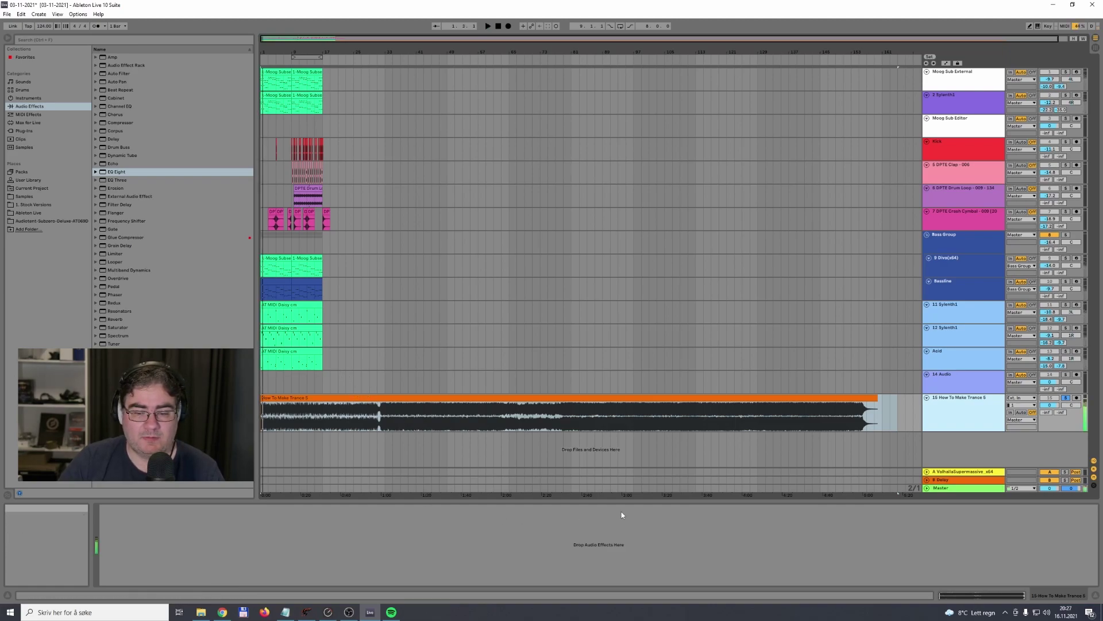
Step: Check the reference track's loudness in the Pro-L 2 limiter on the Master track during playback, and close the plug-in windows
click(958, 488)
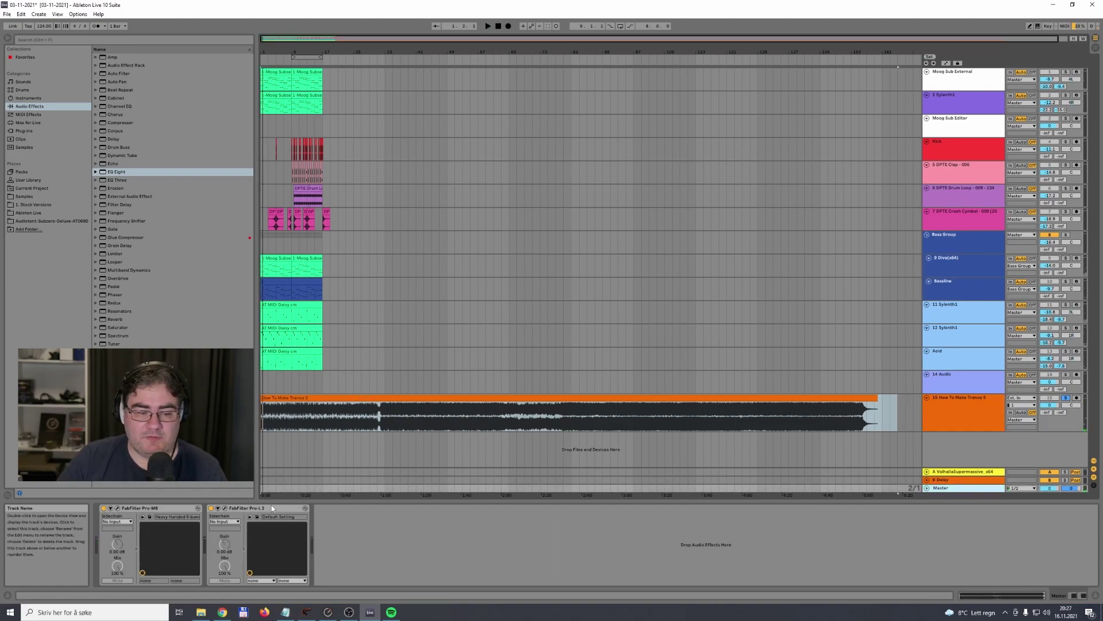
click(228, 508)
drag(515, 169, 540, 104)
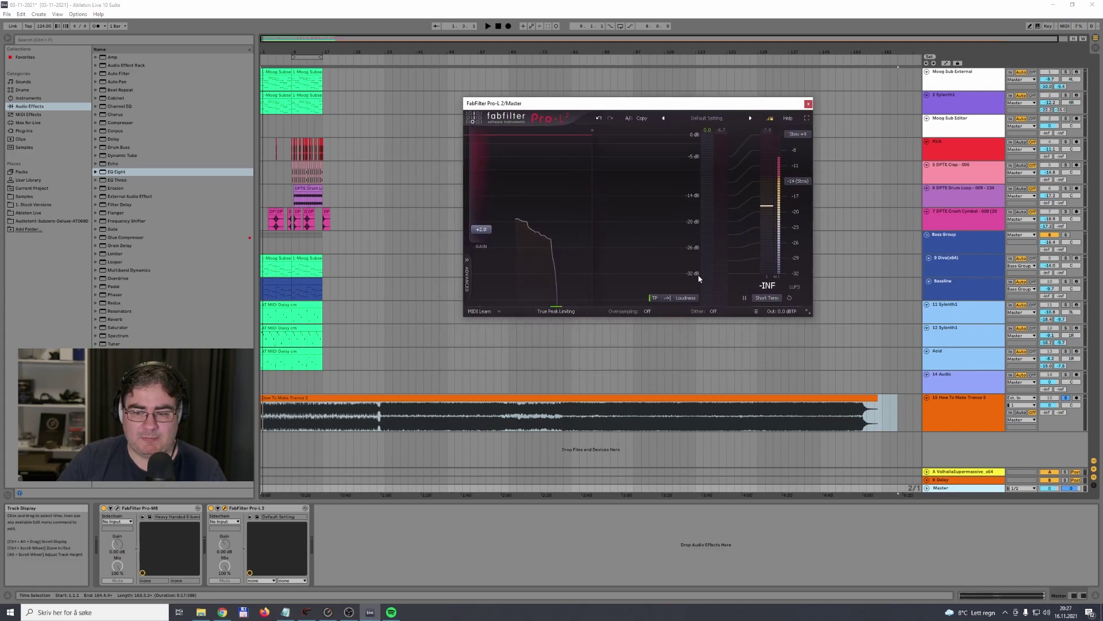
key(space)
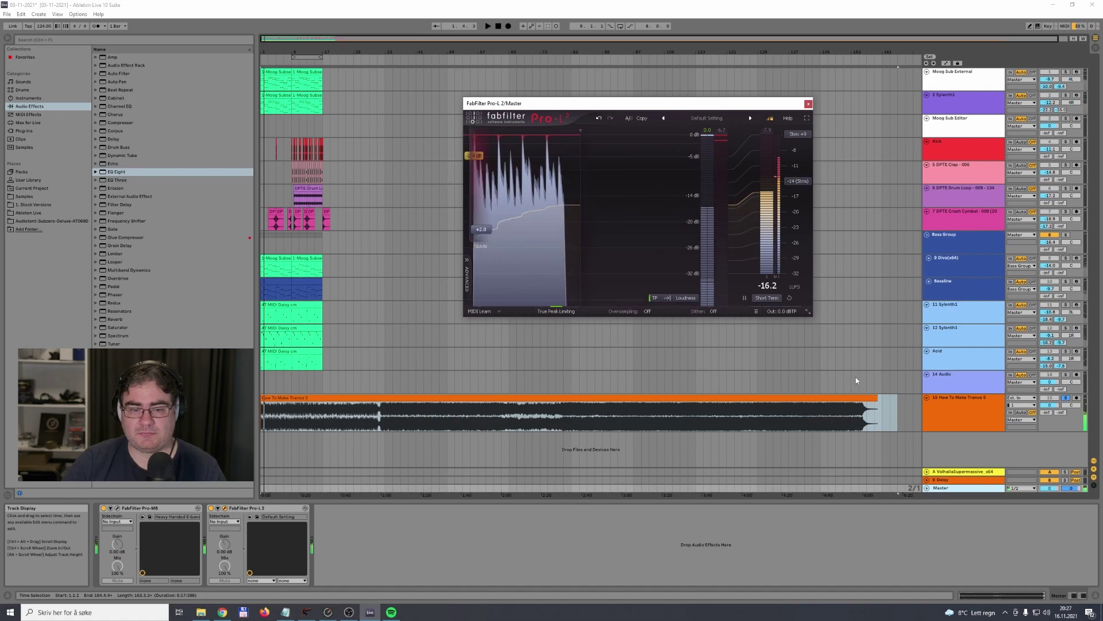
key(space)
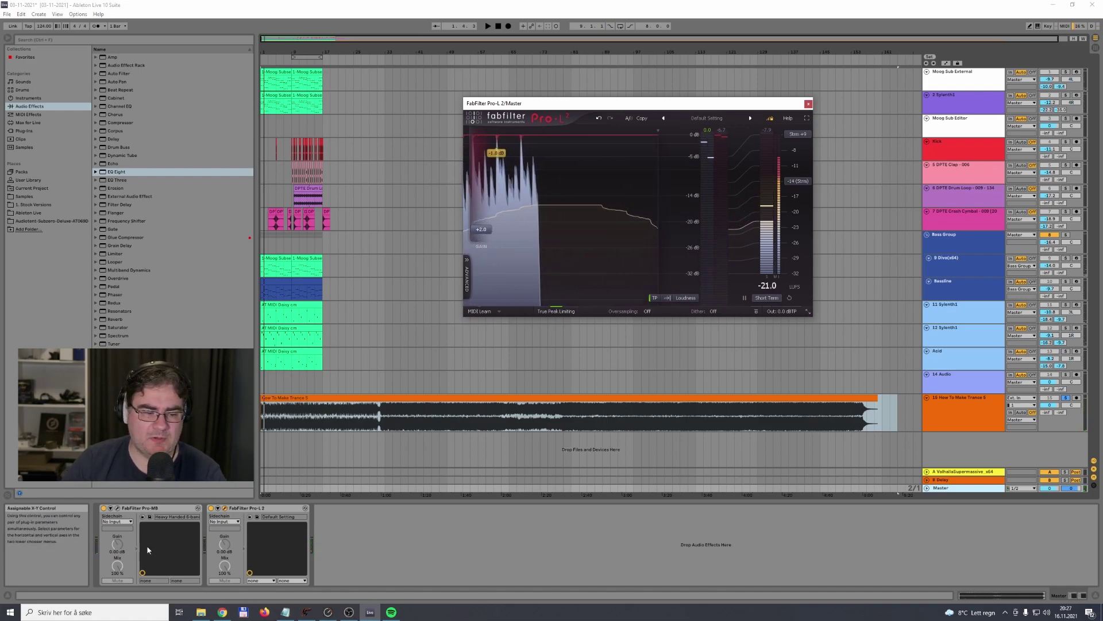
click(117, 508)
click(817, 156)
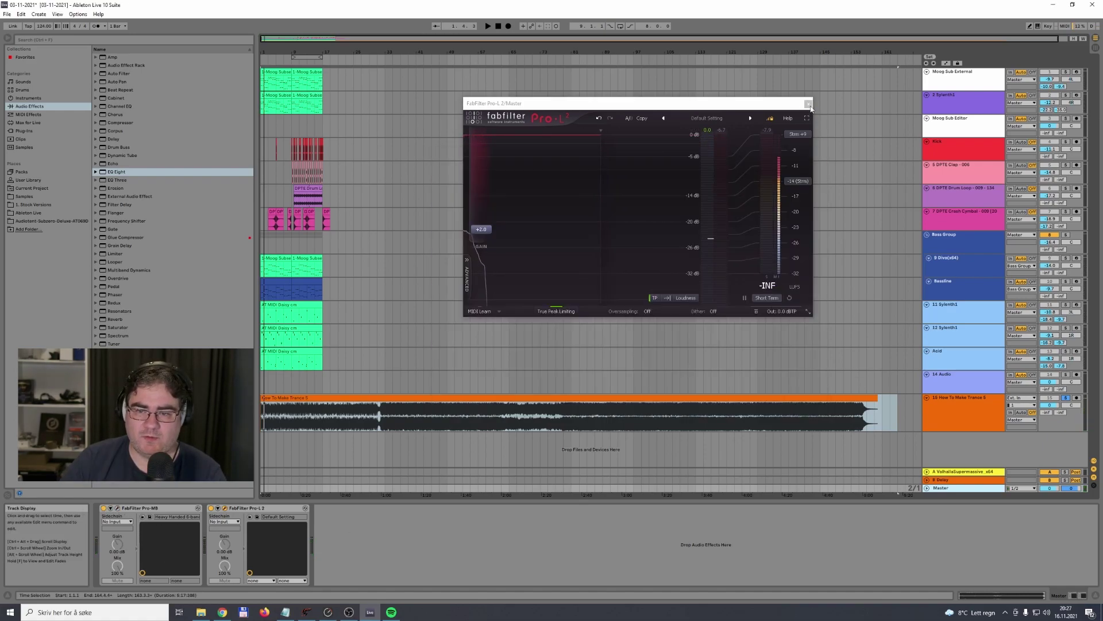
click(808, 103)
Step: Unsolo the How To Make Trance 5 track and route its output to Ext. Out so it bypasses the Master
click(743, 398)
click(743, 398)
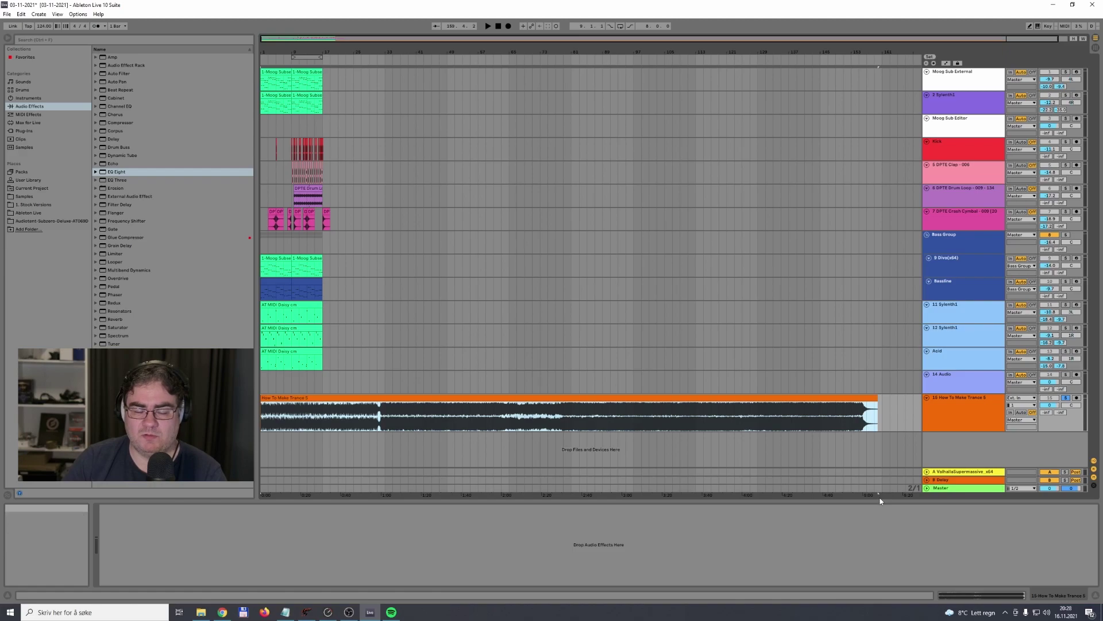
click(1066, 397)
click(966, 419)
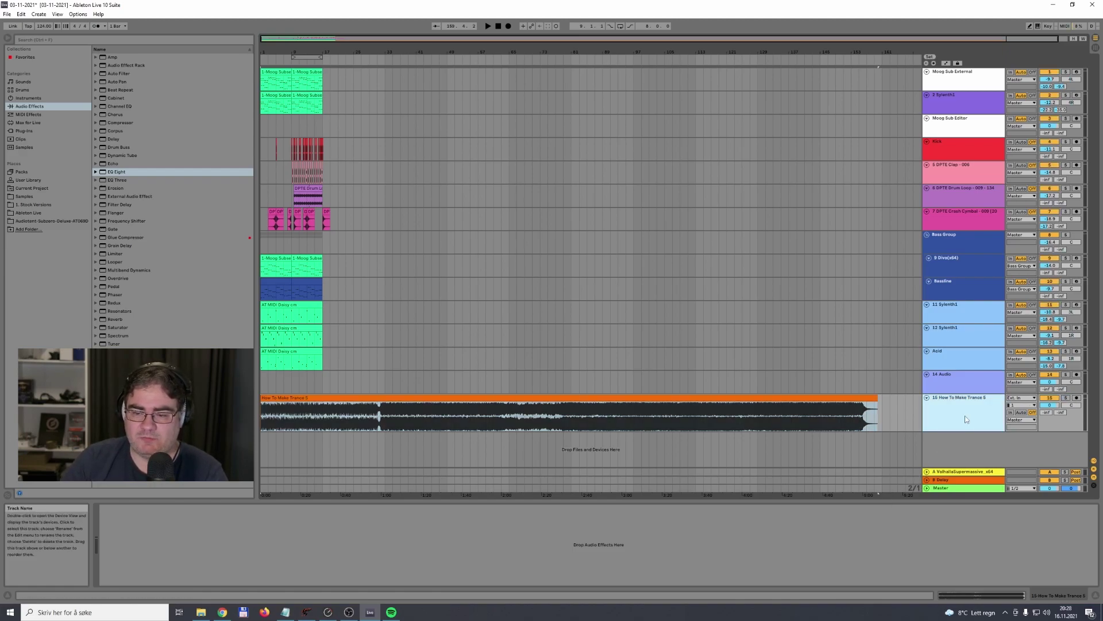
click(1021, 420)
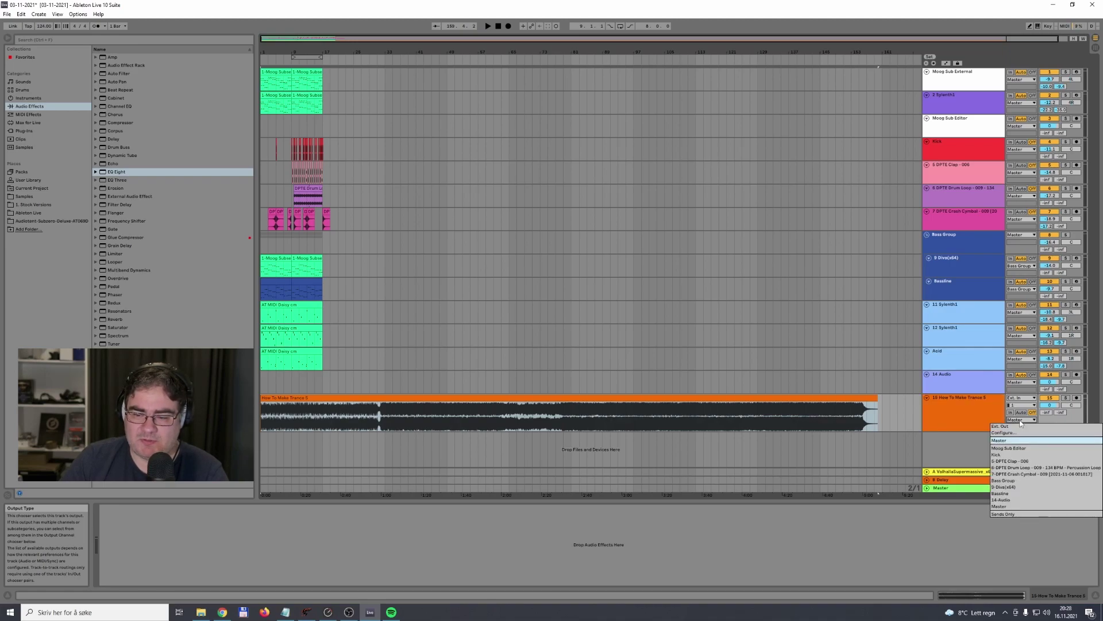
click(1017, 426)
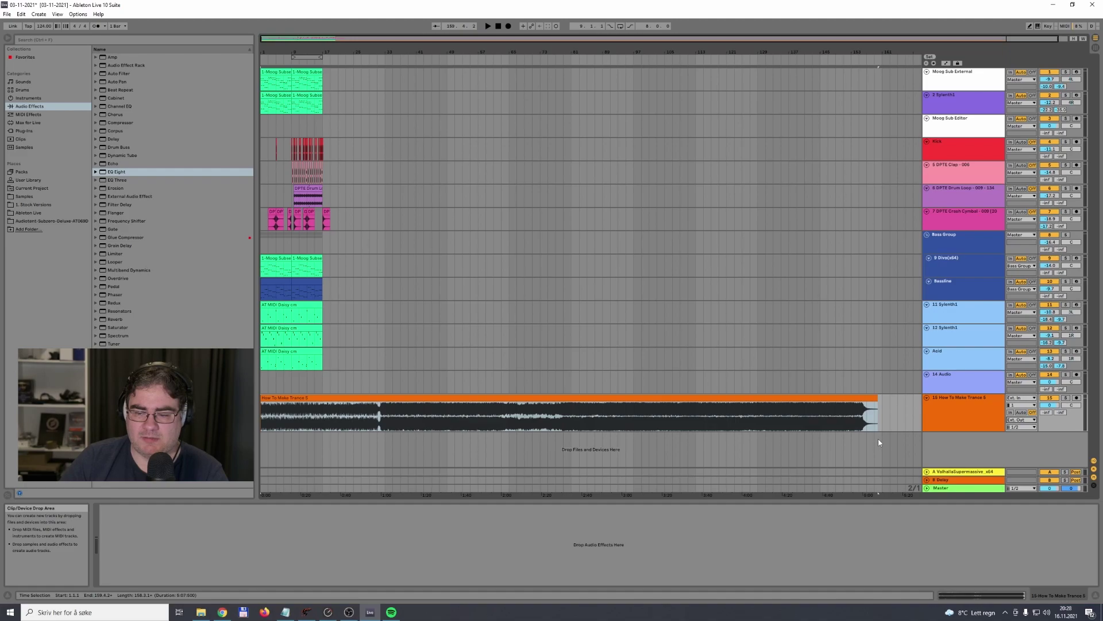
Step: Play the rerouted reference track in solo, check whether it reaches Pro-L 2 on the Master, and close the plug-in and unsolo the track
click(1065, 397)
key(space)
key(space)
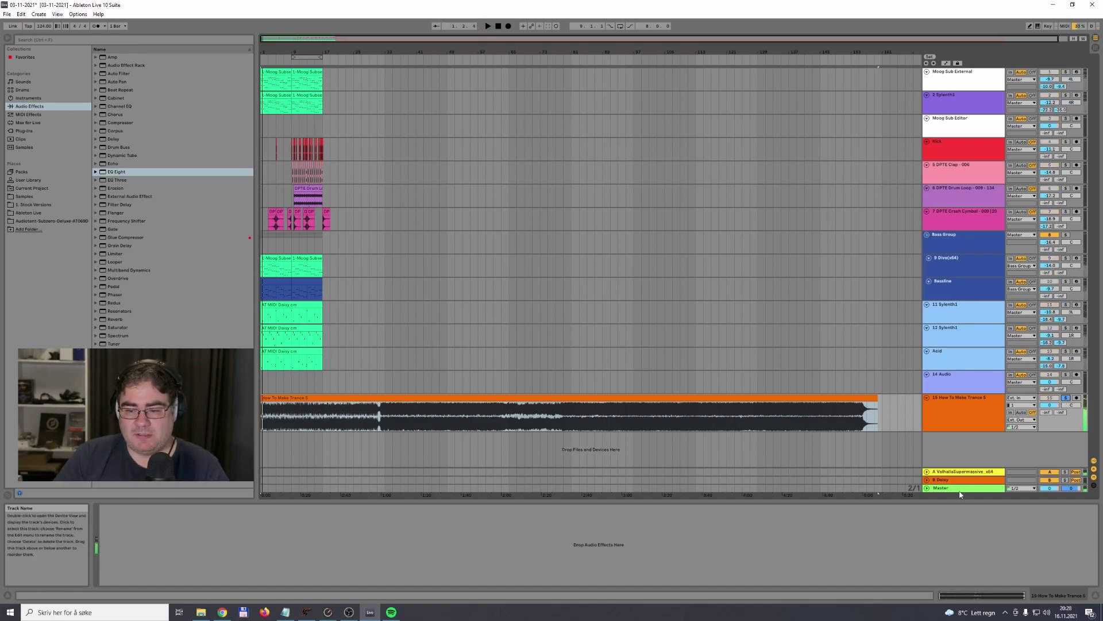
click(959, 488)
click(225, 508)
key(space)
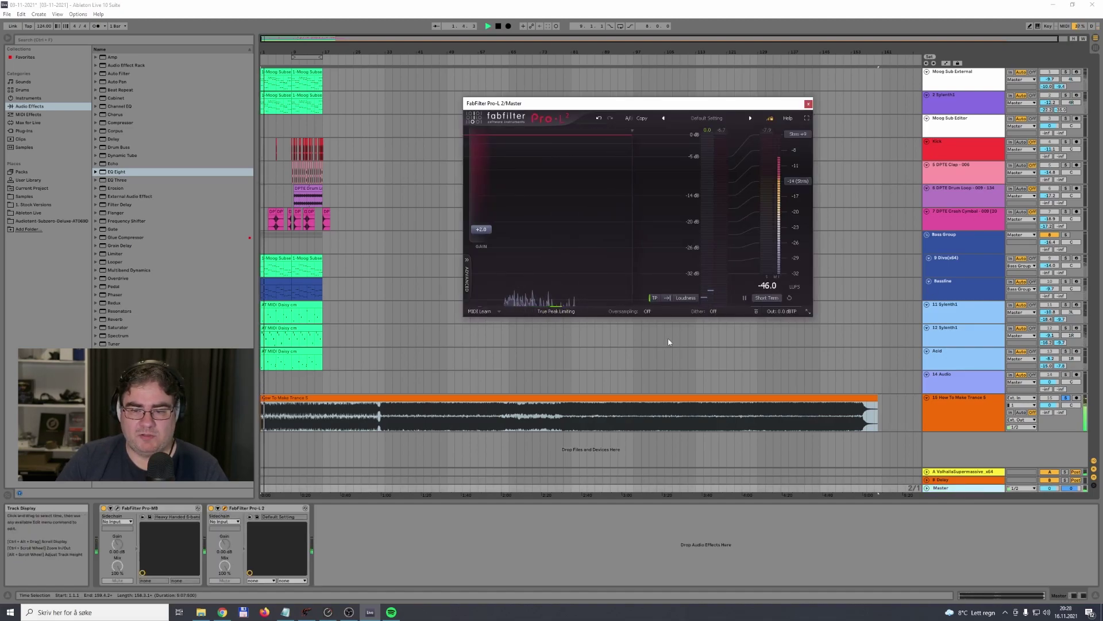
key(space)
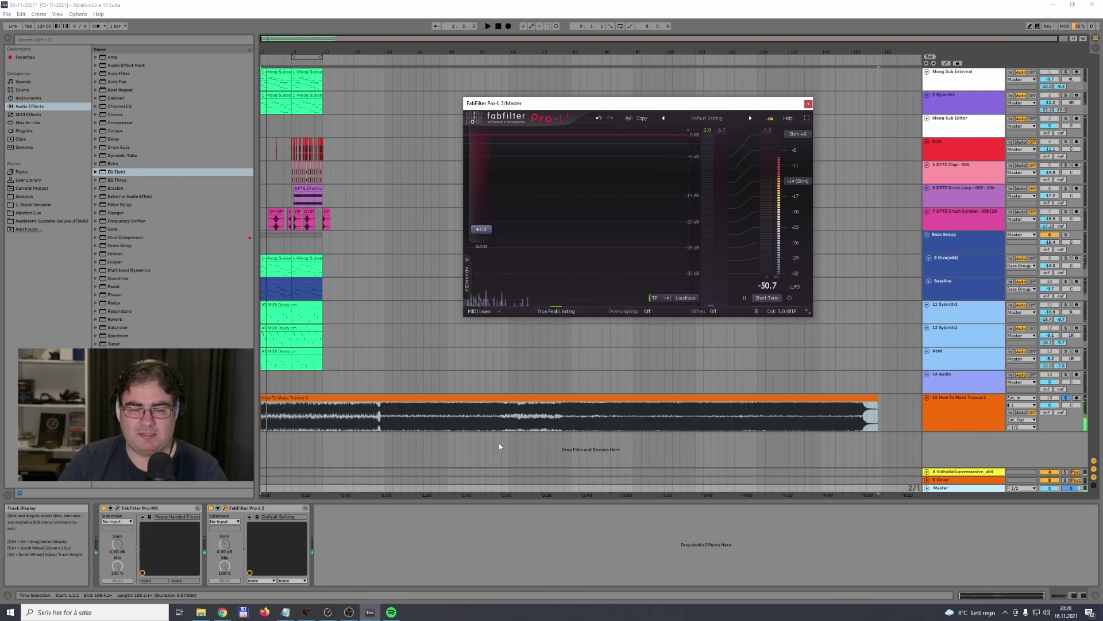
click(808, 104)
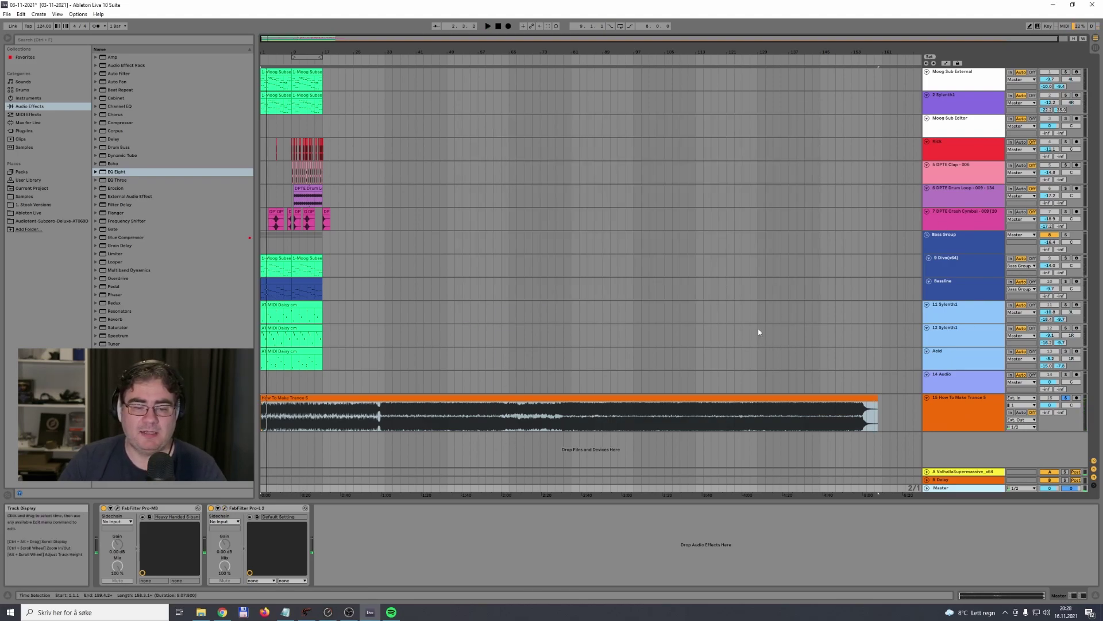
click(1066, 397)
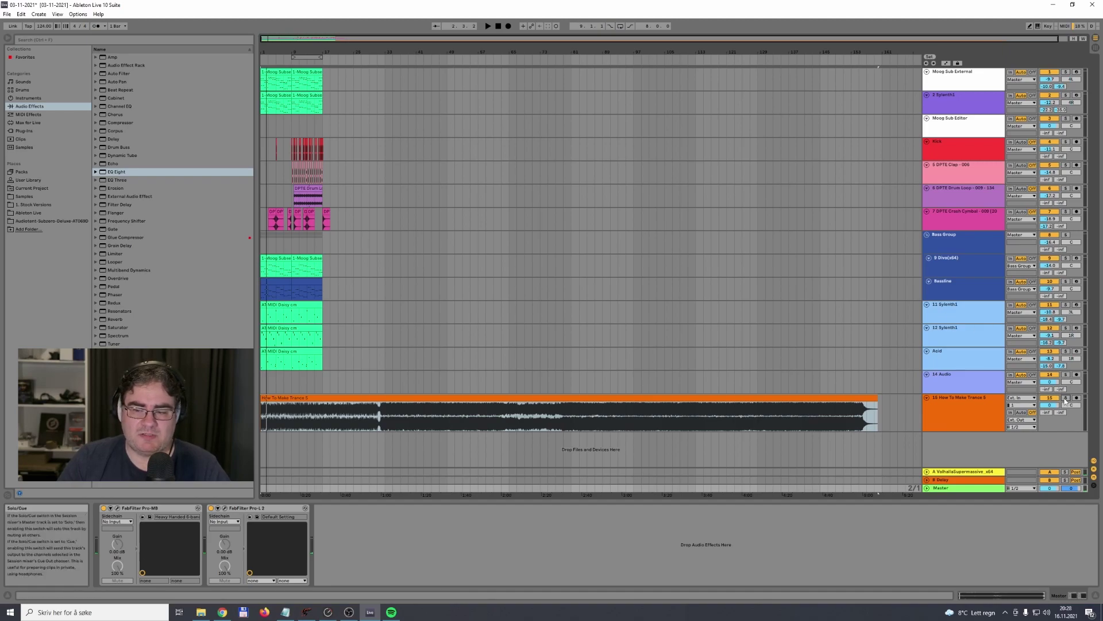
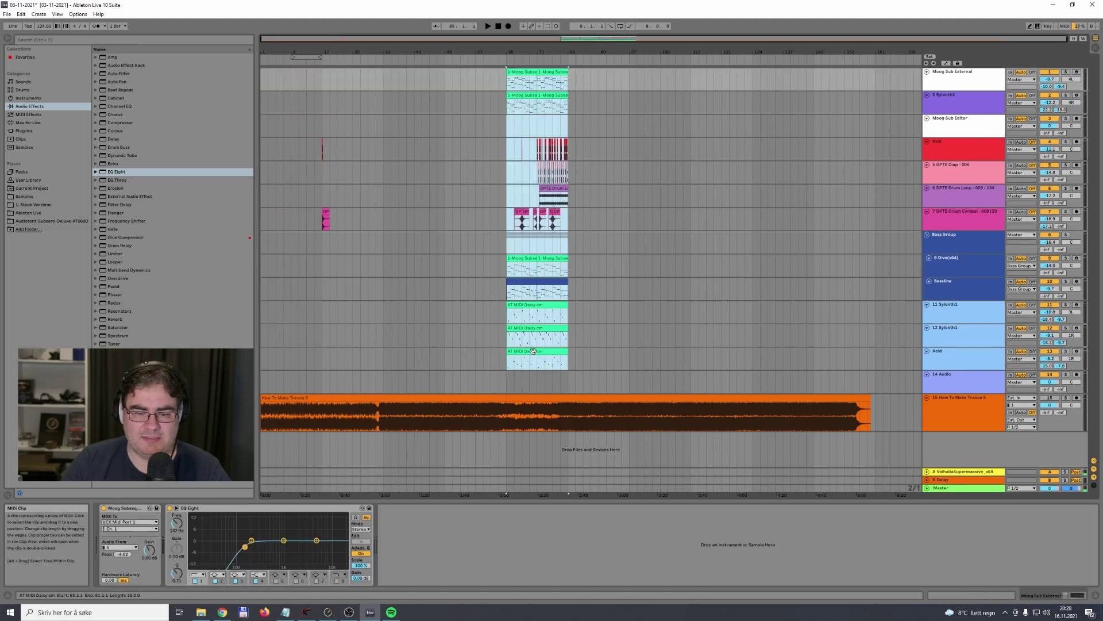
key(ctrl+d)
drag(594, 350, 596, 350)
key(space)
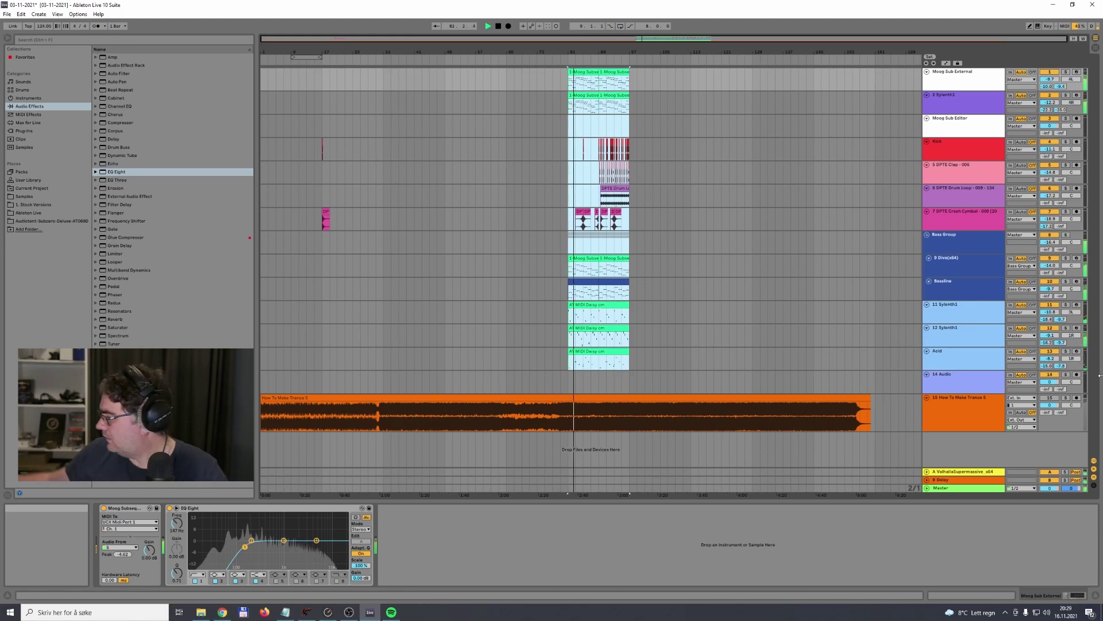
key(space)
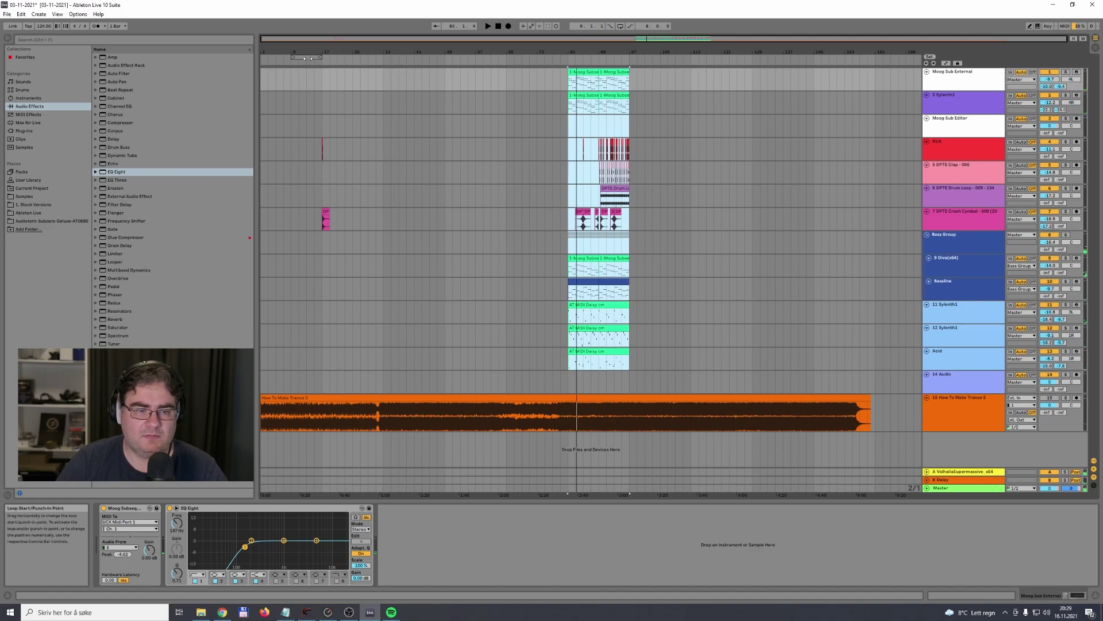
key(ctrl+z)
key(ctrl+z)
Step: Move the whole project section, including the final crash clip, to bar 81 above the reference track and audition it
click(398, 268)
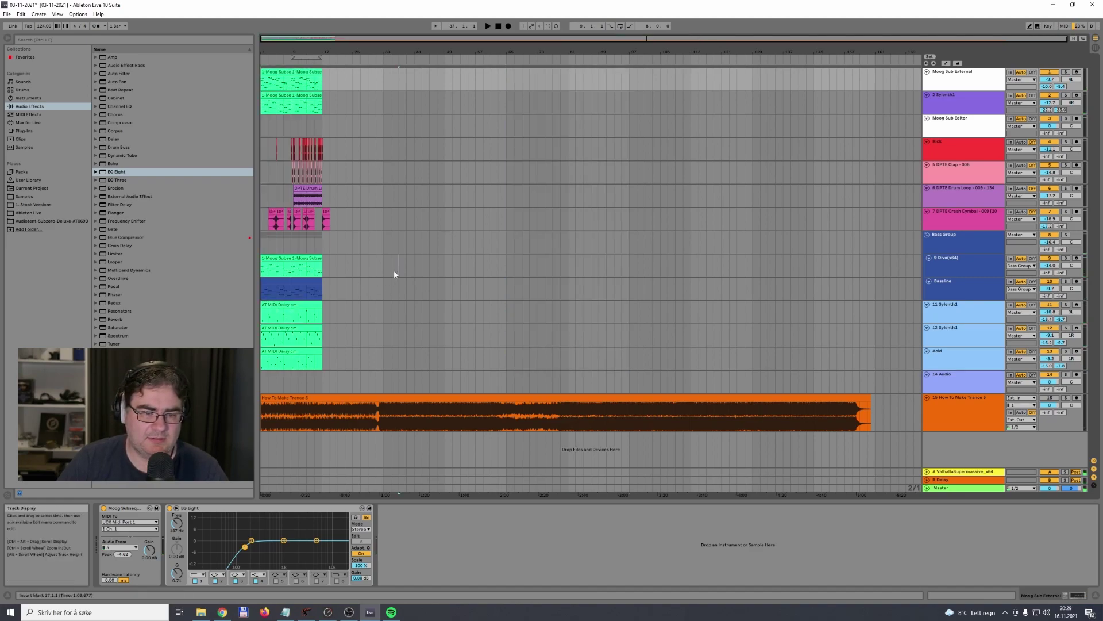
click(595, 107)
key(ctrl+v)
drag(601, 105, 581, 83)
key(space)
key(space)
key(space)
key(space)
Step: Set the loop to the 18 bars from bar 81 and play the moved section briefly
drag(295, 61, 637, 57)
key(space)
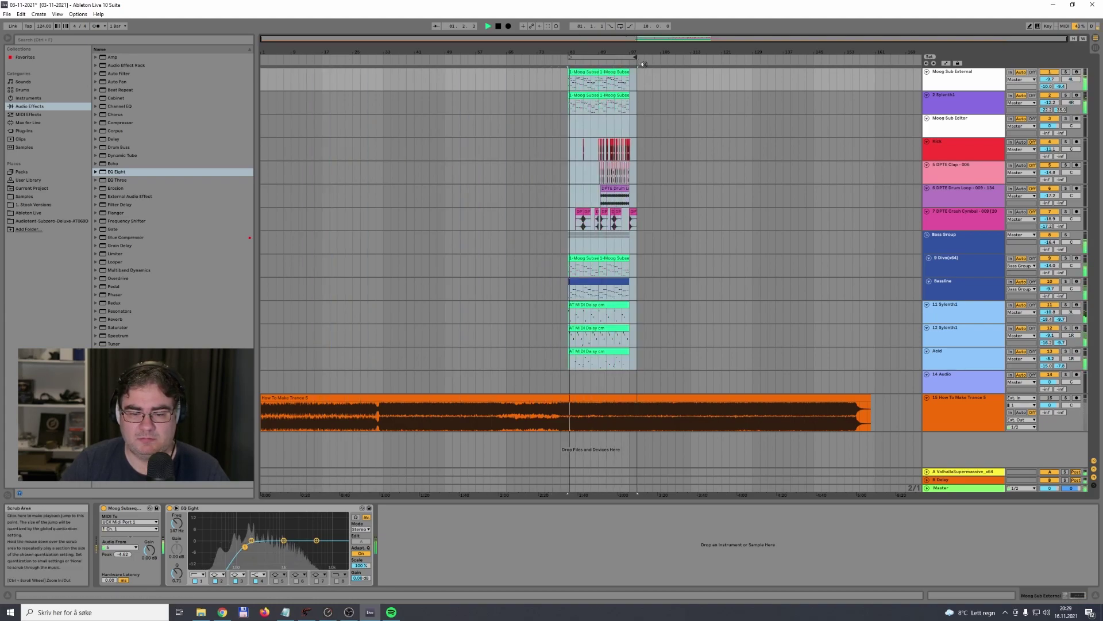
key(space)
Step: Solo the How To Make Trance 5 track and play it from bar 81 for comparison
click(1065, 399)
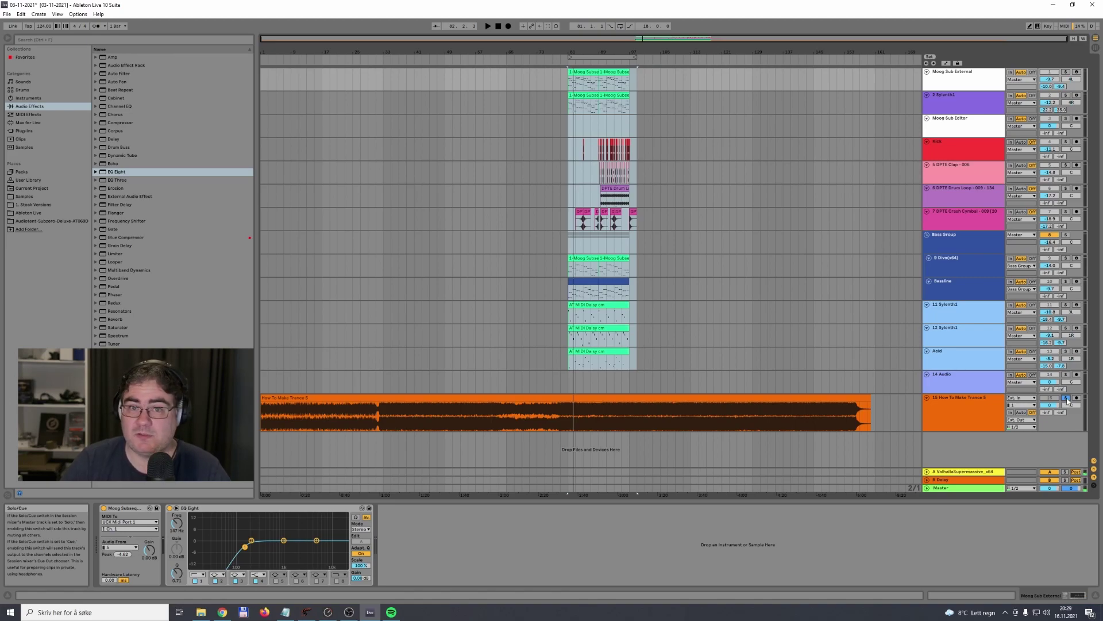
key(space)
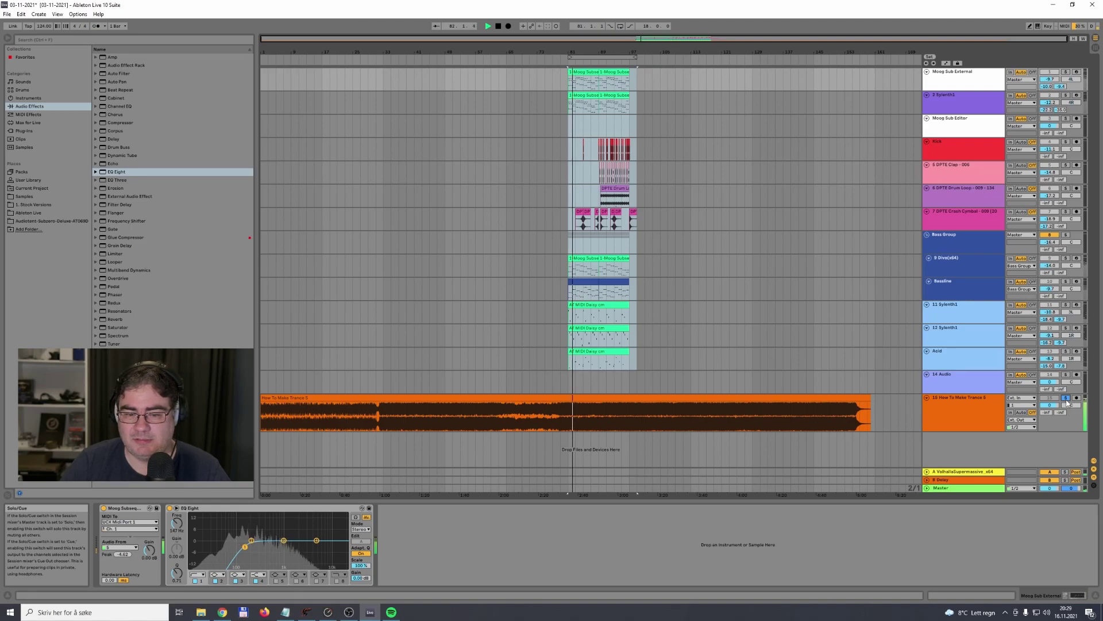
key(space)
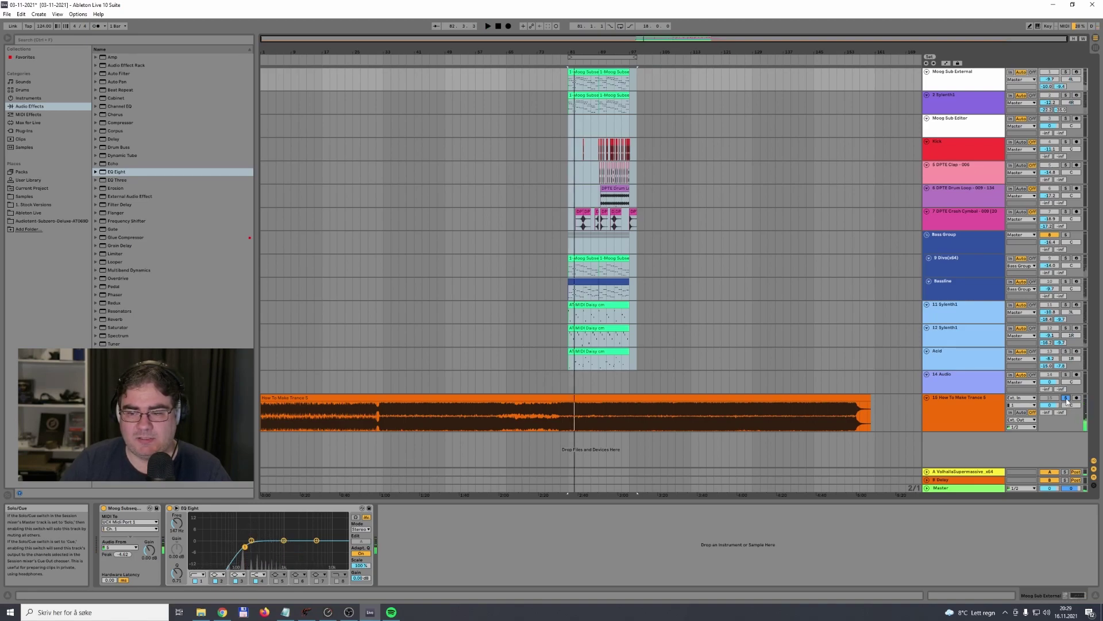
Step: Lower the How To Make Trance 5 track's volume to about -4 dB and toggle its solo during playback to compare loudness
key(space)
click(1066, 399)
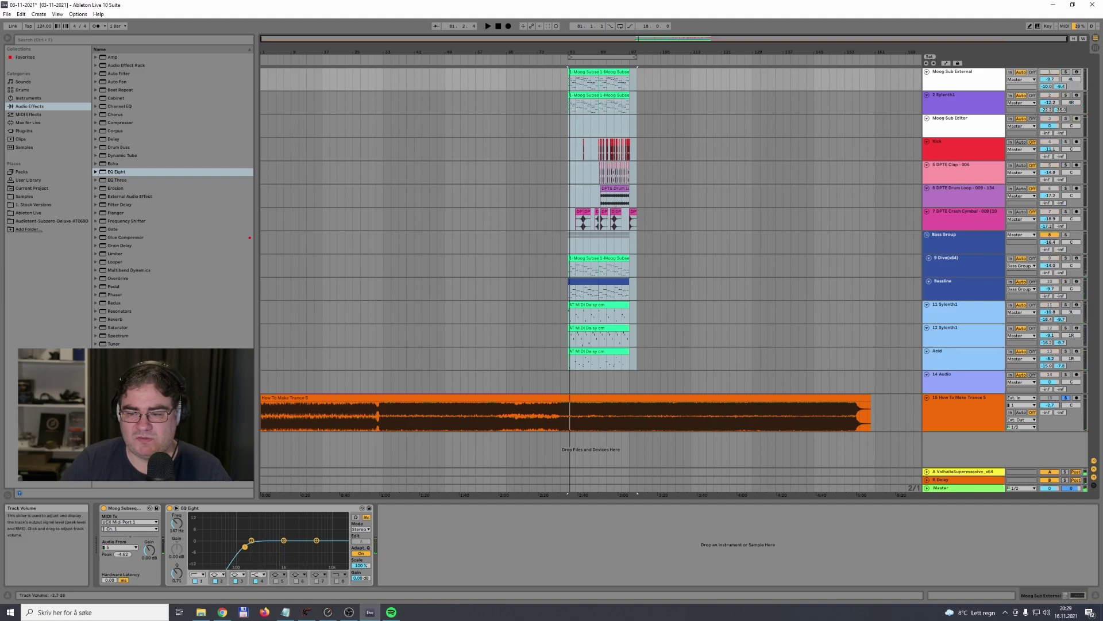
click(1066, 398)
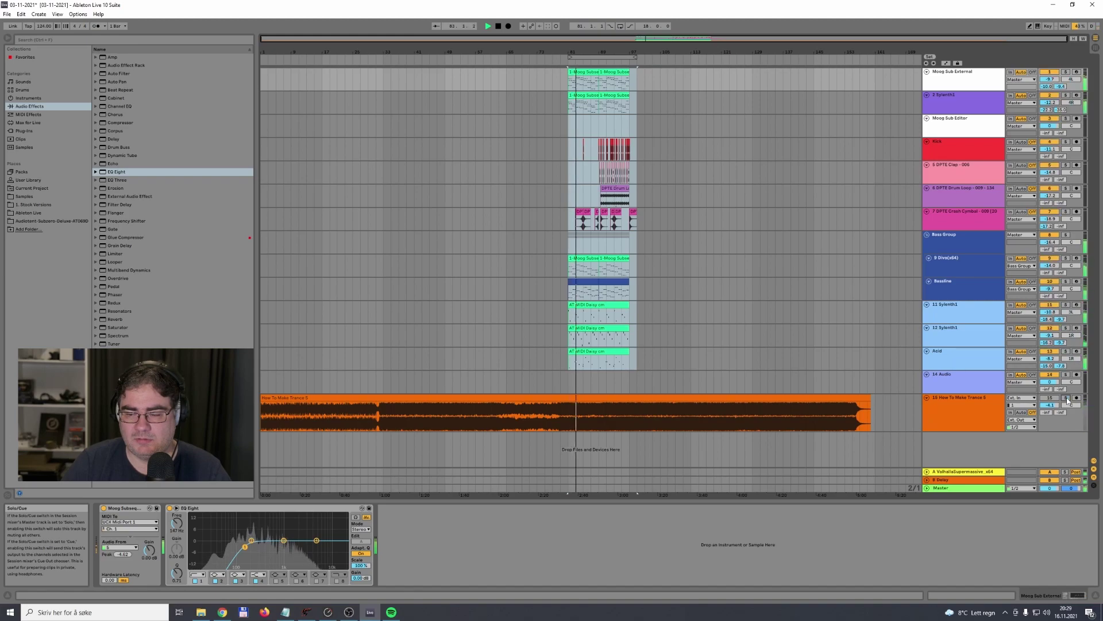
click(1066, 398)
Step: Replay the looped section from bar 81, switching the reference track's solo to compare it with the project
click(661, 111)
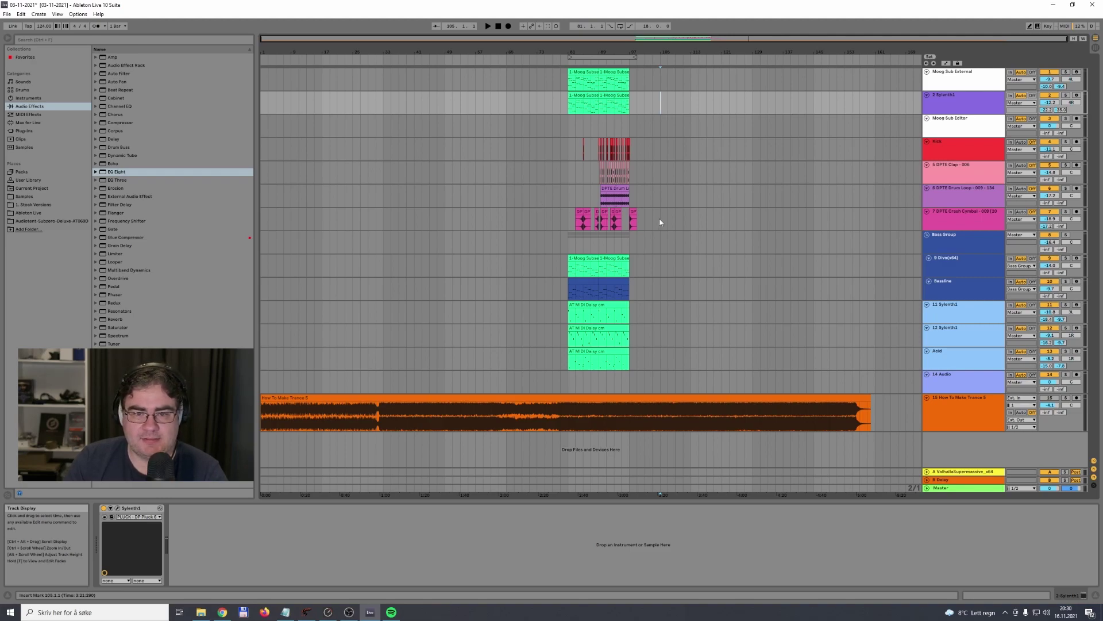
click(574, 57)
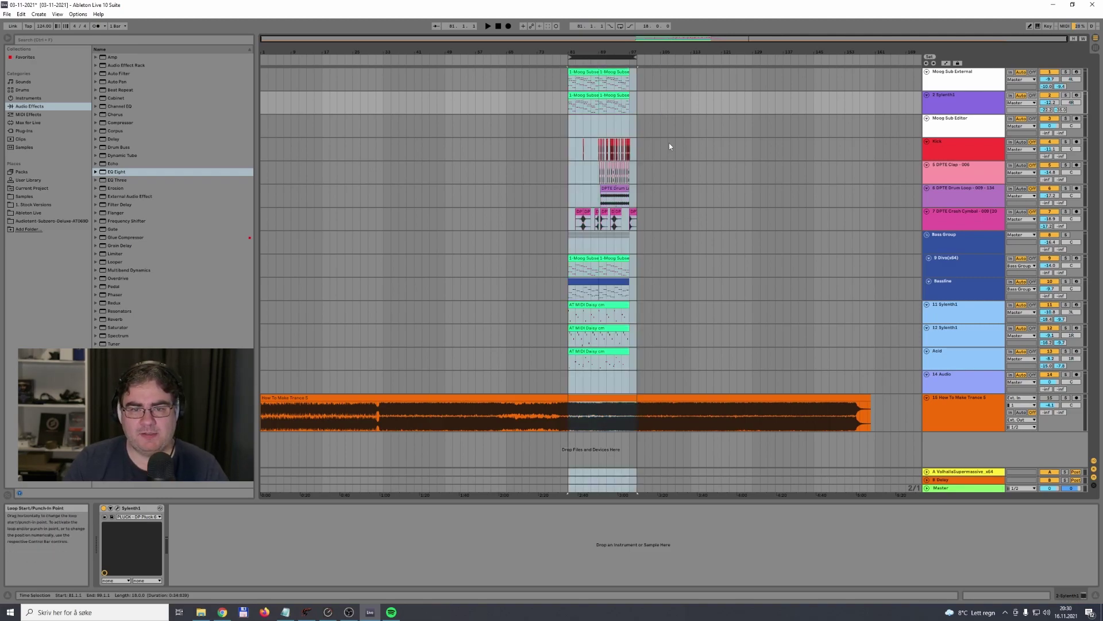
click(1066, 398)
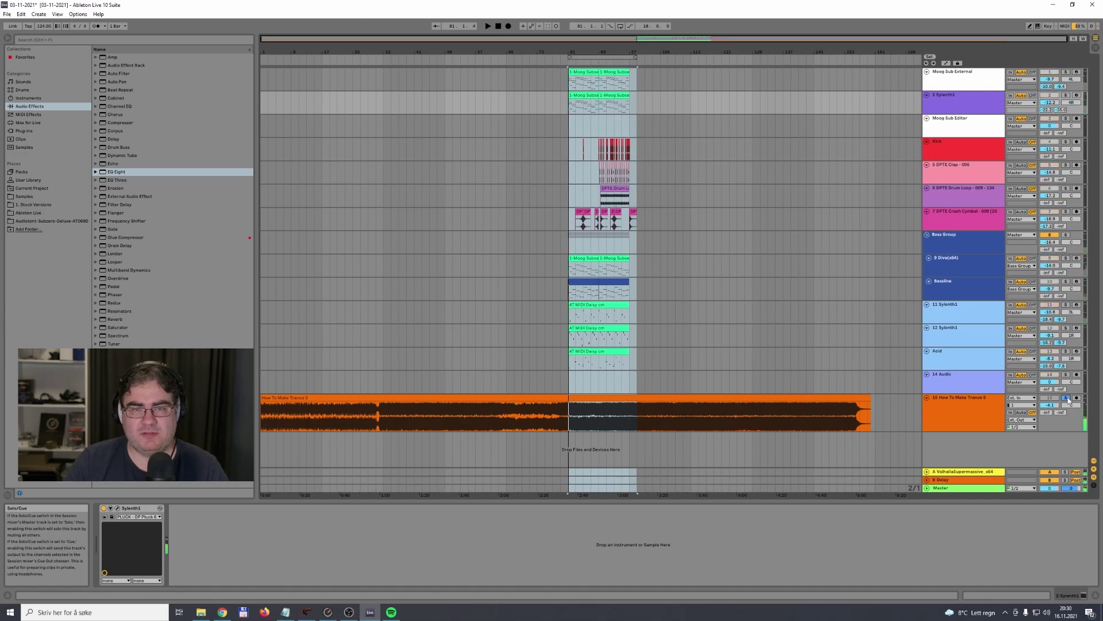
click(1066, 398)
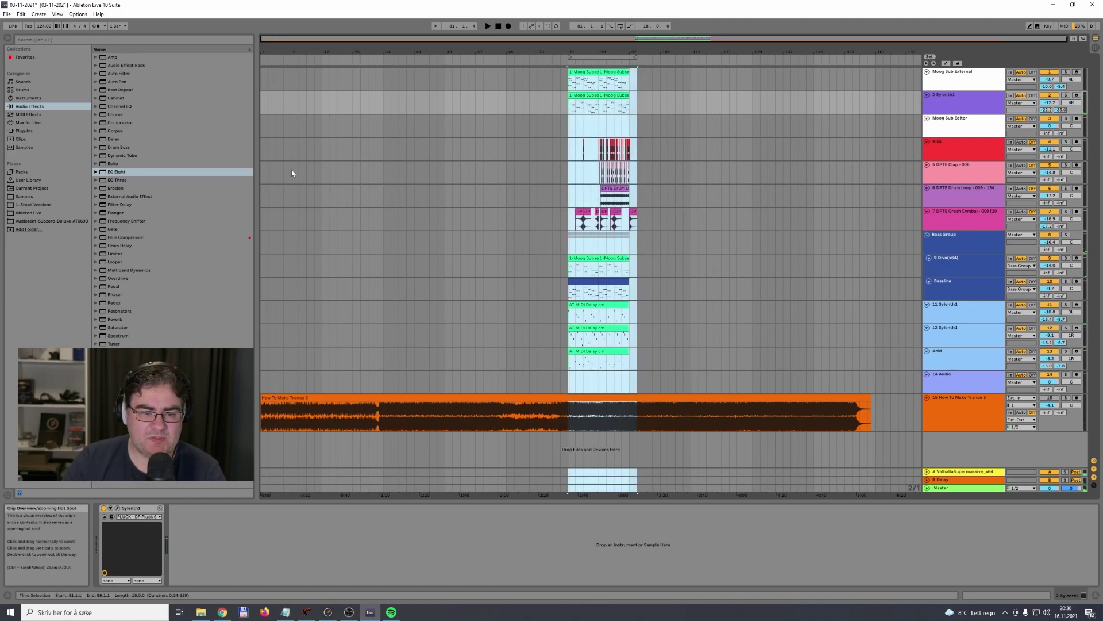
Step: Play the reference track in solo from the start of the arrangement and stop it again
click(263, 398)
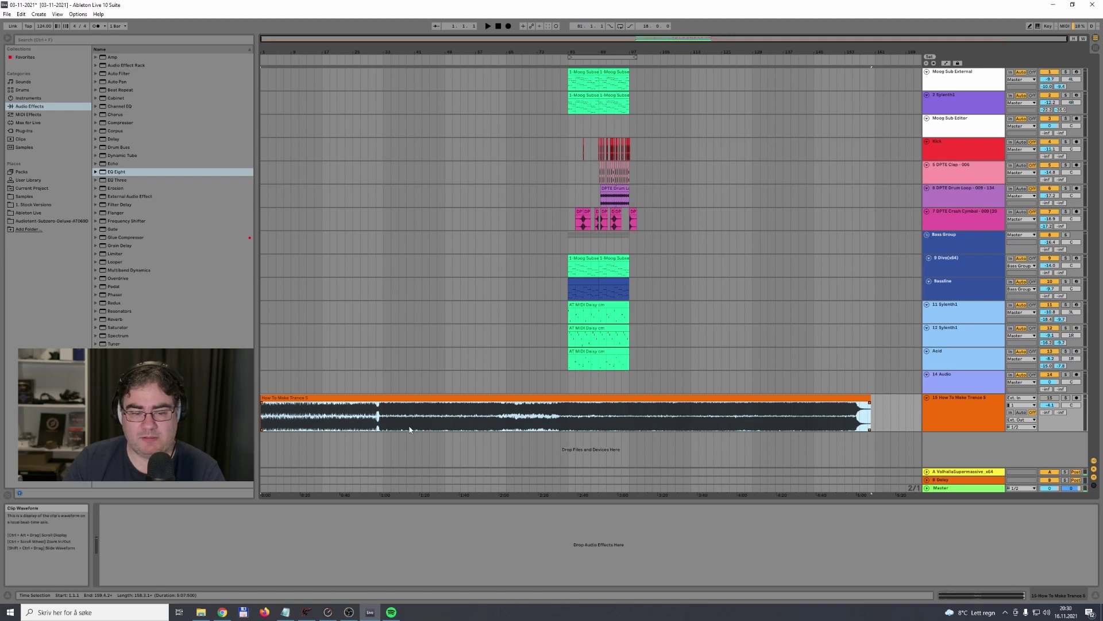
click(886, 414)
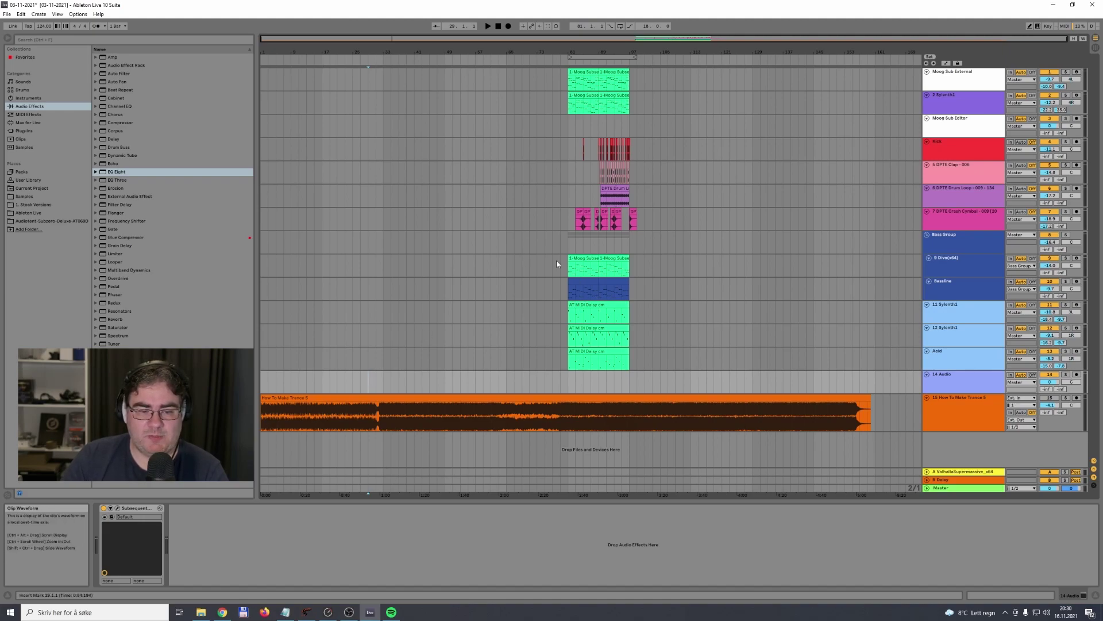
click(498, 27)
key(space)
click(1066, 398)
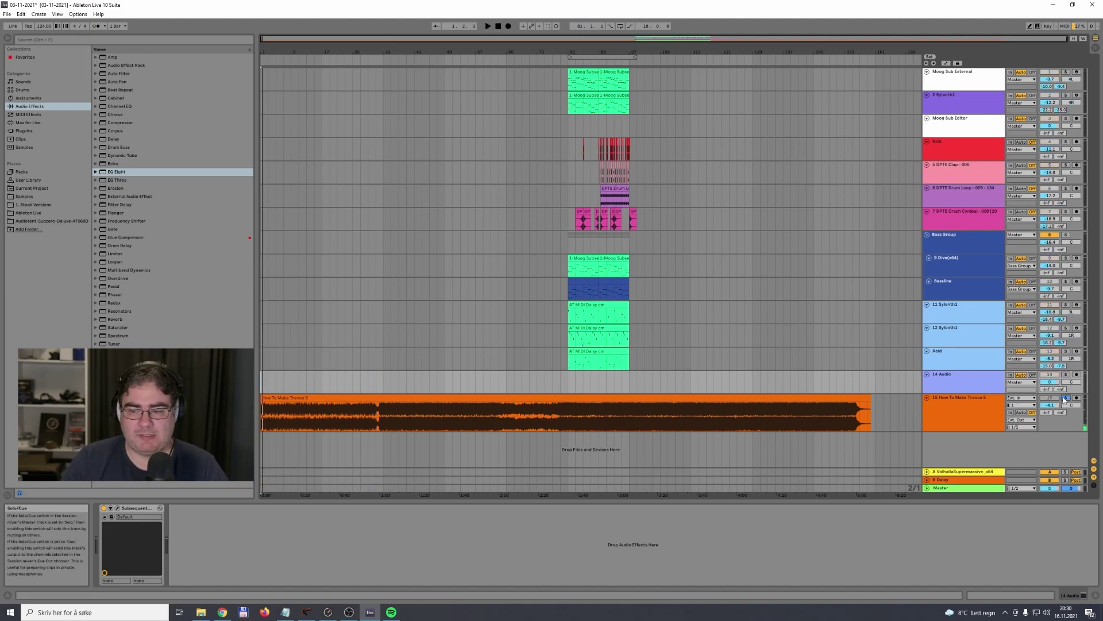
click(499, 26)
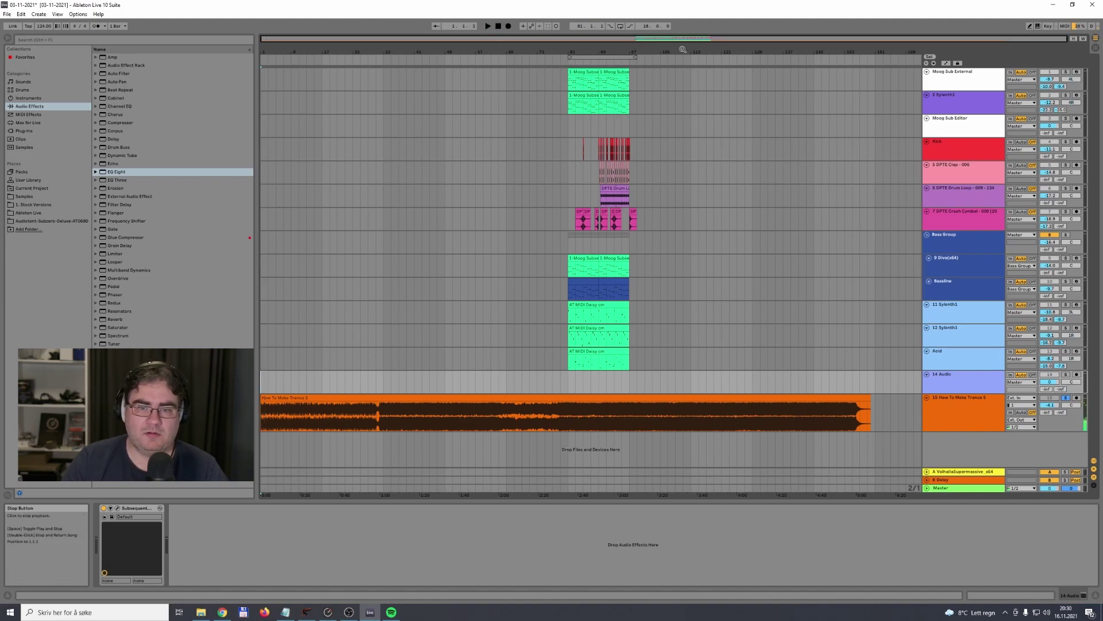
Step: Copy the first Moog Sub External clip from bar 81 to bar 1 on the same track
drag(671, 54, 638, 70)
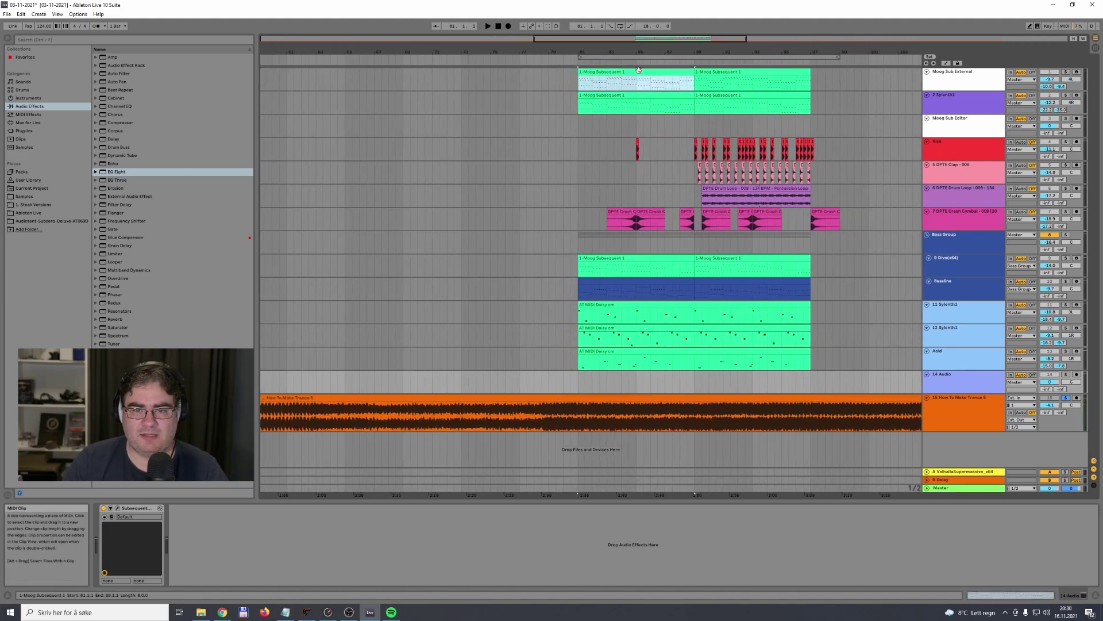
click(639, 71)
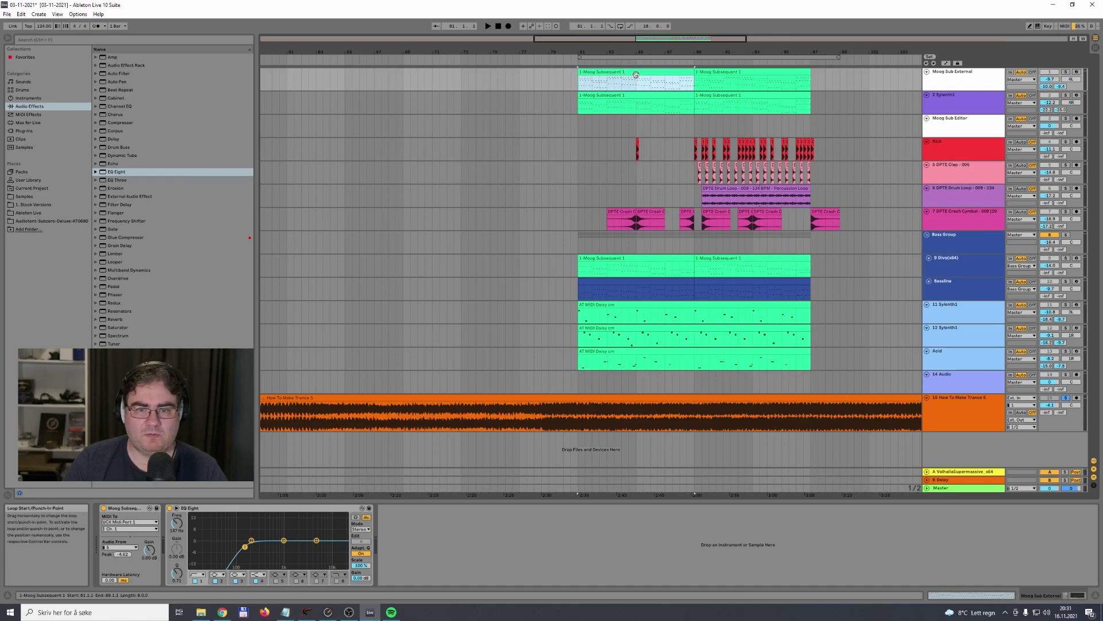
drag(639, 40, 636, 22)
drag(614, 72, 284, 79)
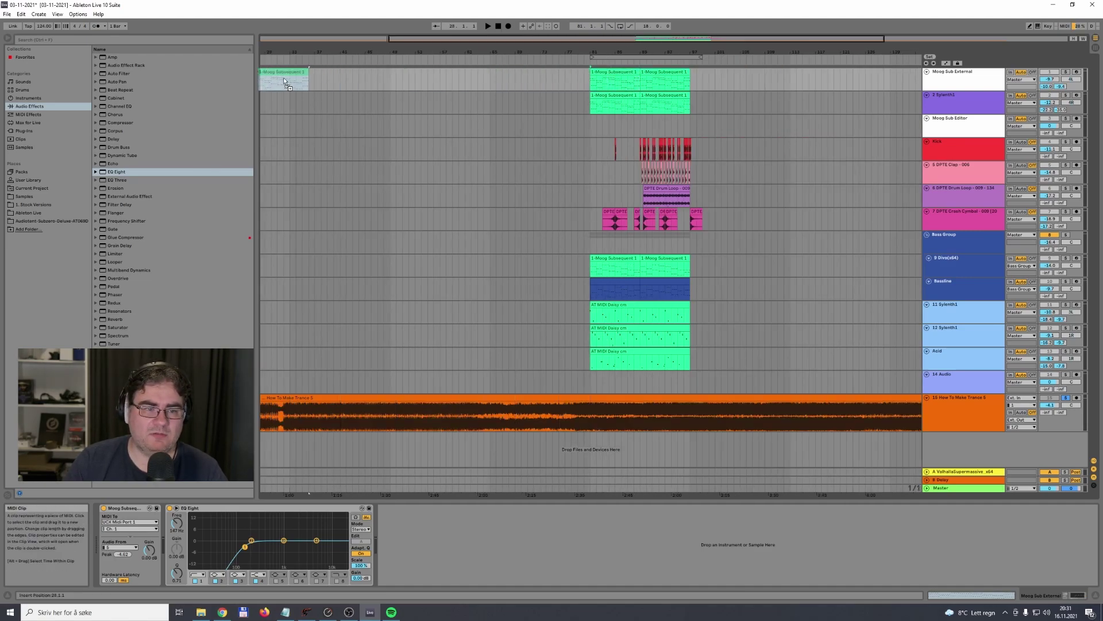
drag(562, 39, 555, 25)
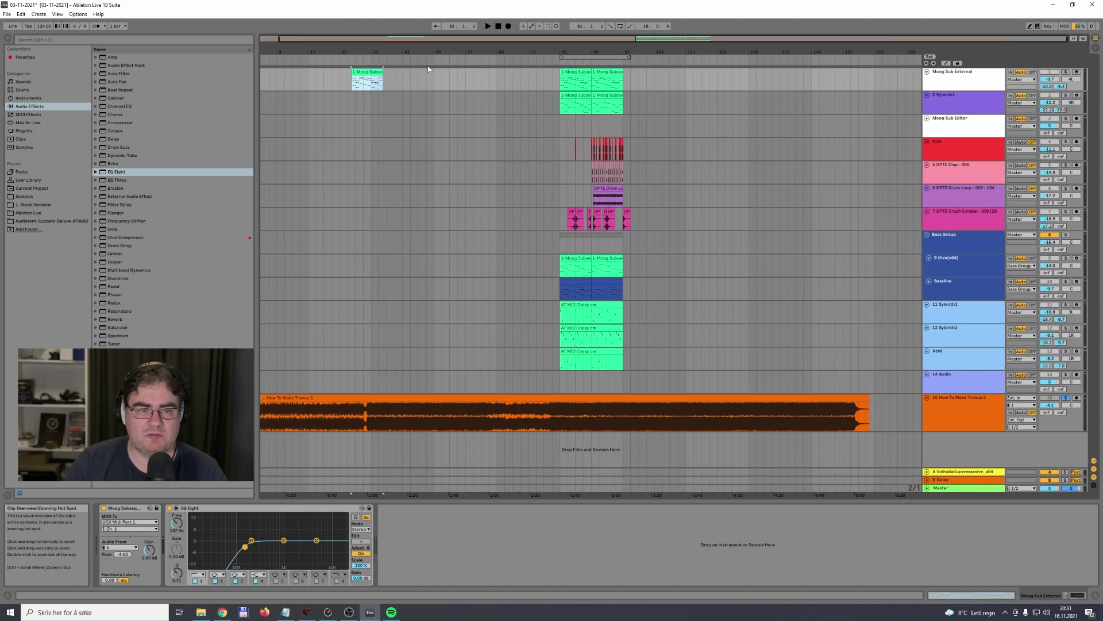
drag(365, 72, 276, 82)
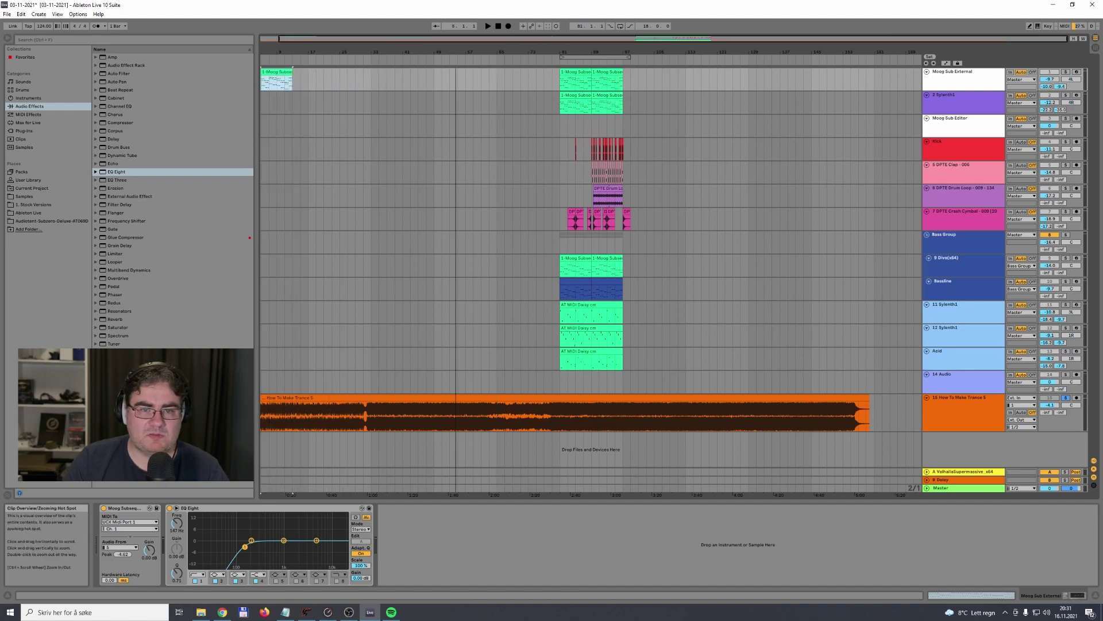
drag(505, 39, 489, 39)
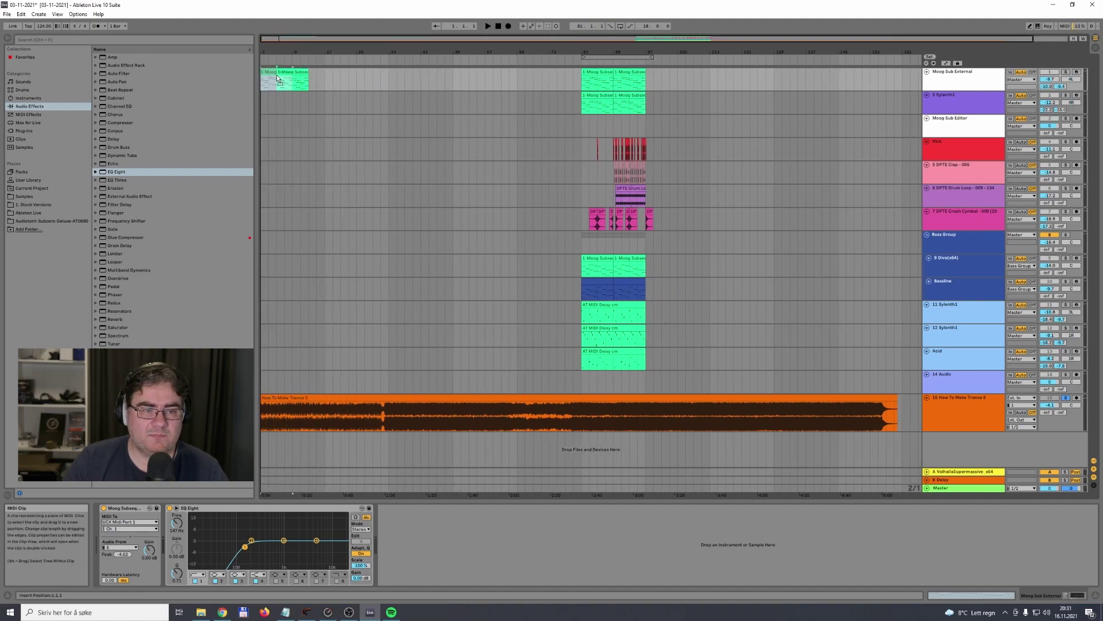
Step: Inspect the notes of the Moog Sub External clip at bar 1 and audition it from the arrangement
double_click(277, 75)
click(329, 171)
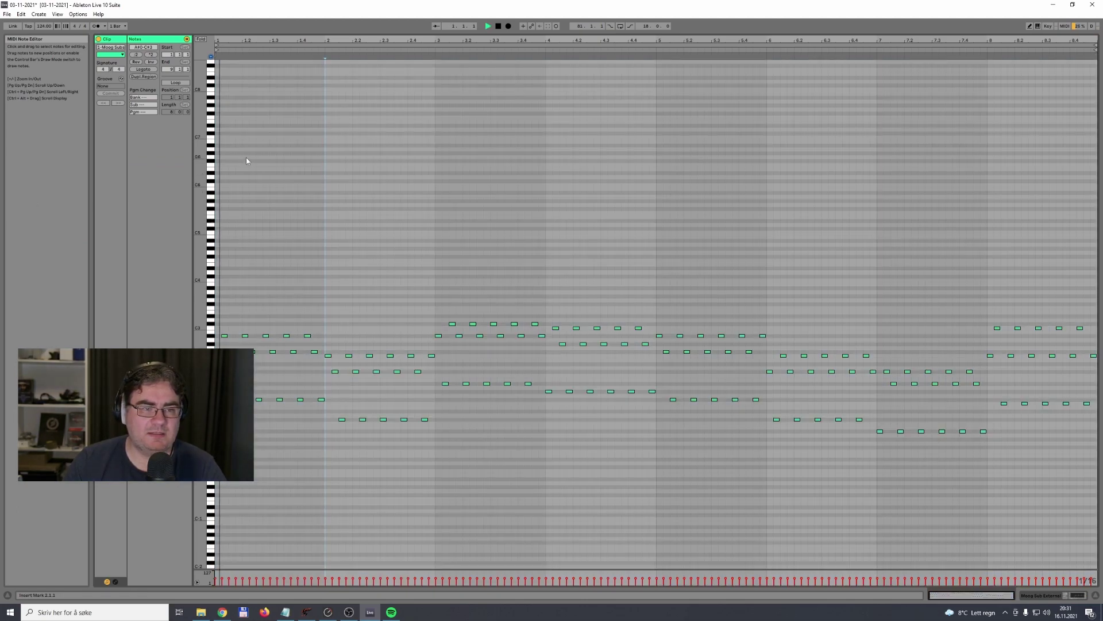
key(space)
click(1046, 595)
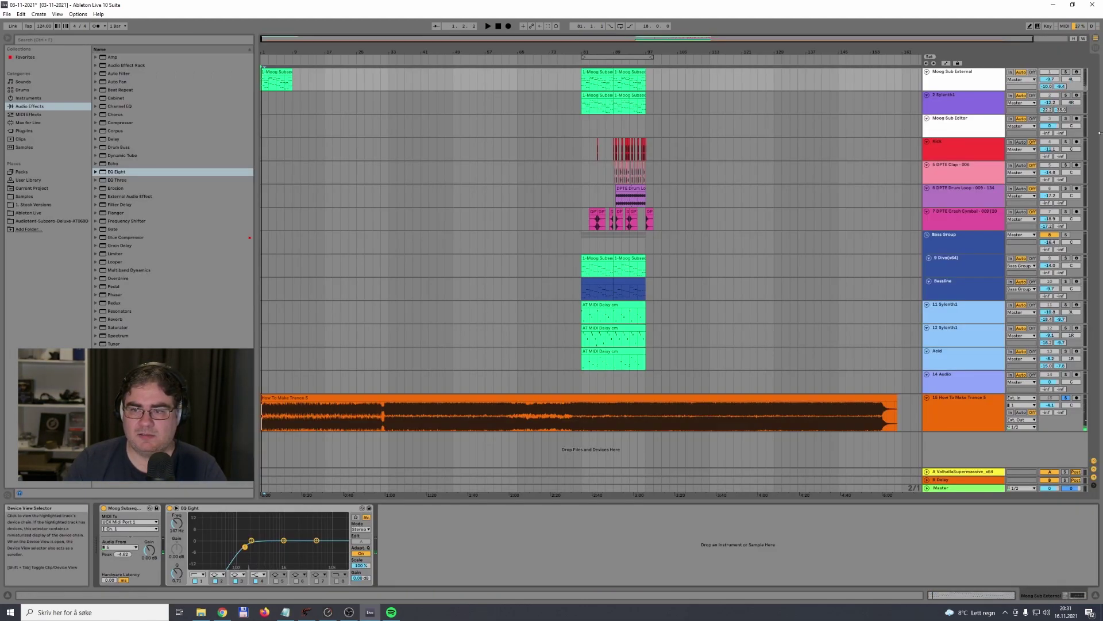
key(space)
key(space)
click(336, 87)
Step: Delete all notes after the first bar in the Moog Sub External clip at bar 1
double_click(268, 71)
click(380, 253)
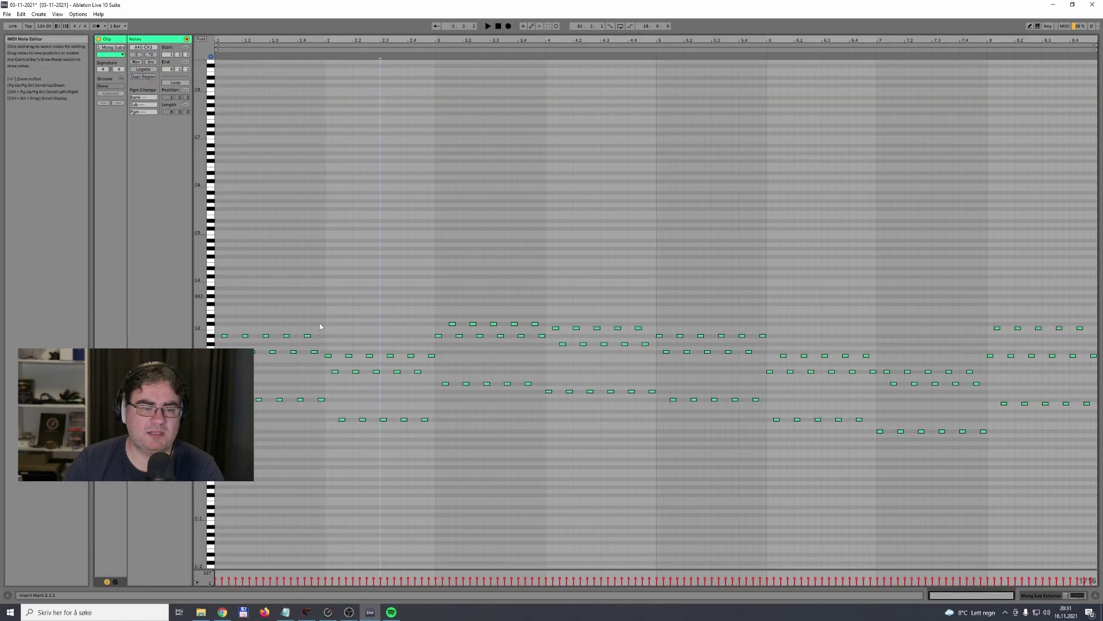
drag(336, 317, 1092, 457)
click(340, 315)
key(Delete)
Step: Duplicate the first bar's notes repeatedly until the pattern fills all eight bars of the Moog clip
click(324, 419)
drag(323, 420, 244, 359)
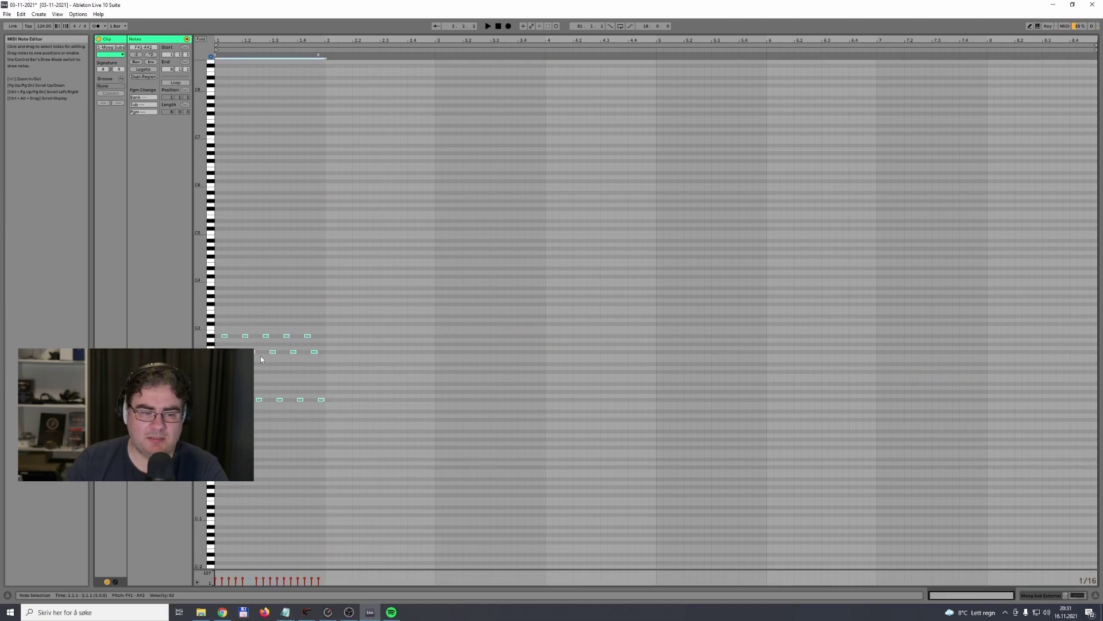
key(ctrl+d)
key(ctrl+d)
key(ctrl+d)
click(647, 427)
drag(658, 416, 217, 322)
key(ctrl+d)
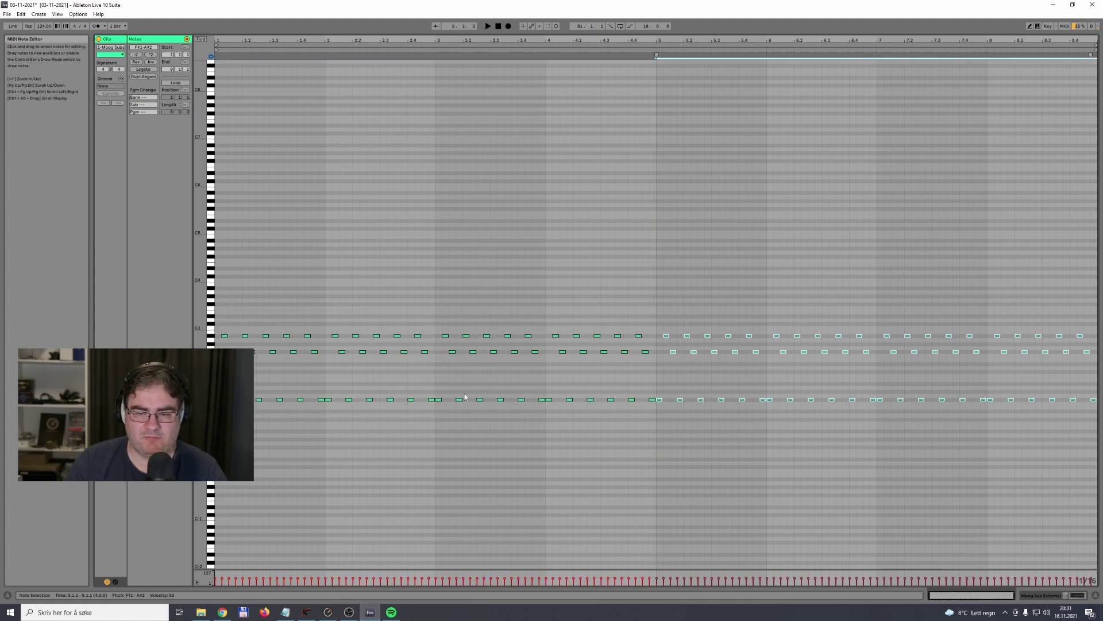
Step: Copy the four bars of Kick clips starting at bar 89 to bar 1 on the Kick track
click(1043, 595)
click(424, 200)
drag(415, 39, 415, 41)
drag(268, 41, 269, 40)
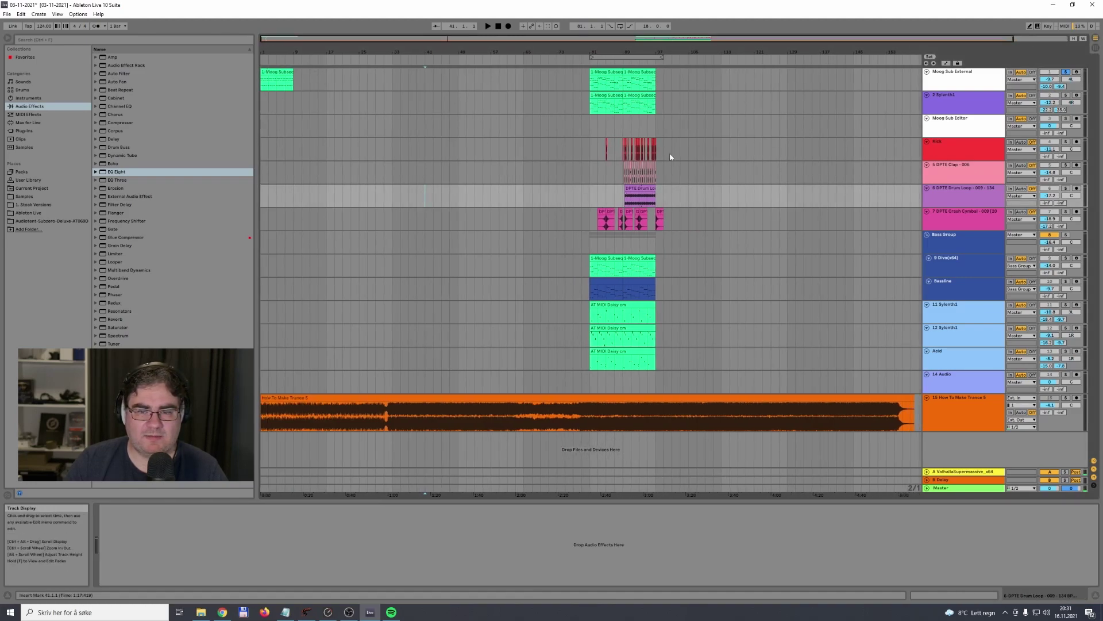
drag(697, 37, 723, 146)
drag(550, 150, 621, 155)
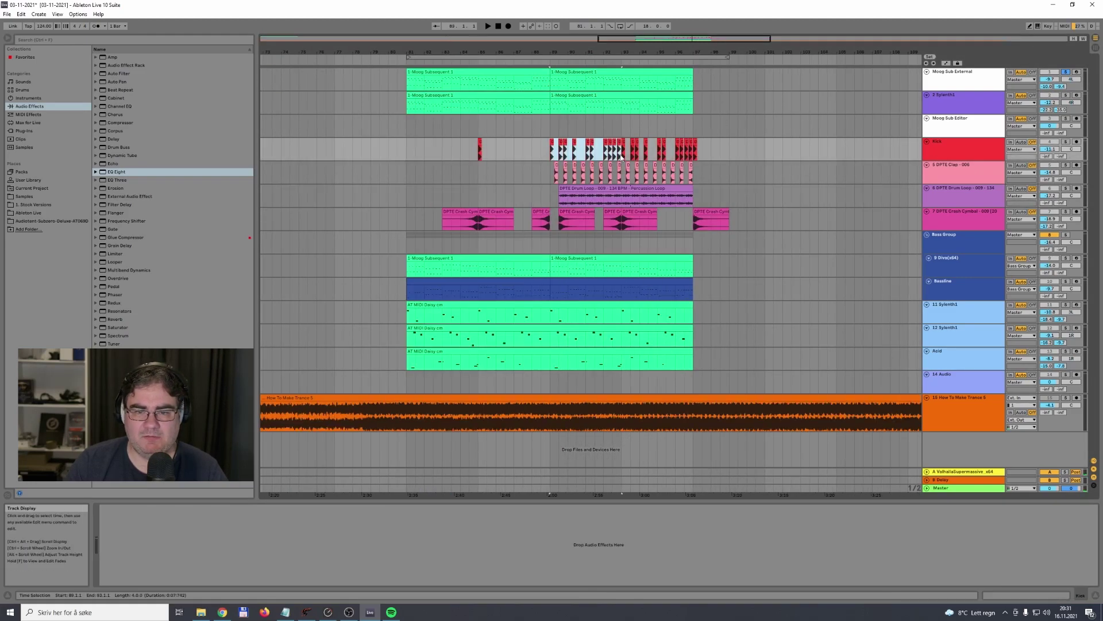
drag(379, 52, 379, 30)
click(453, 39)
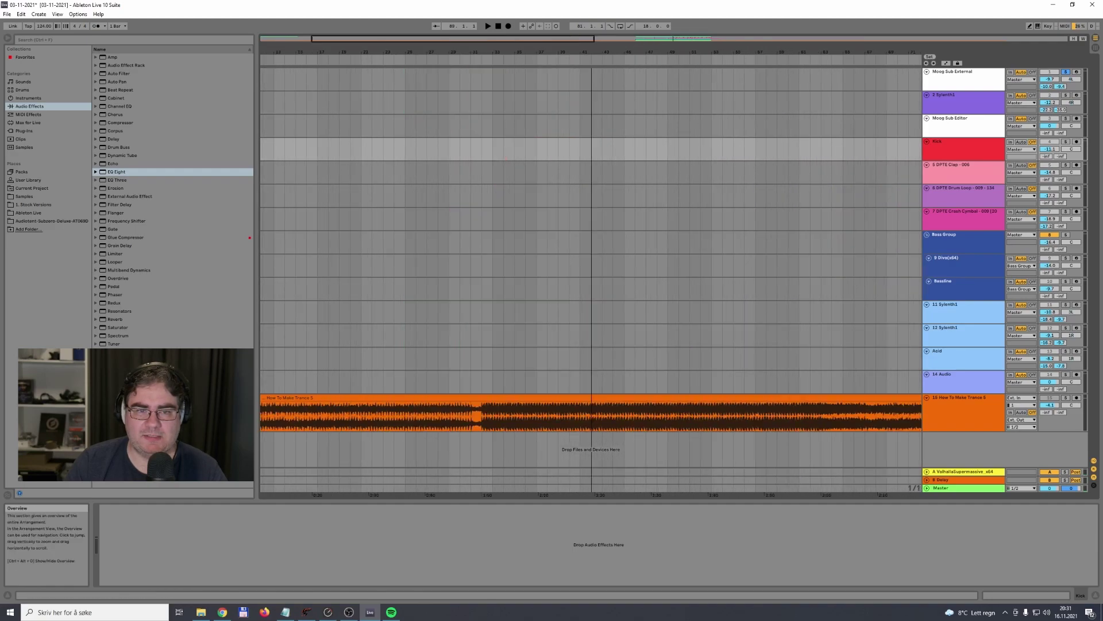
drag(272, 37, 272, 10)
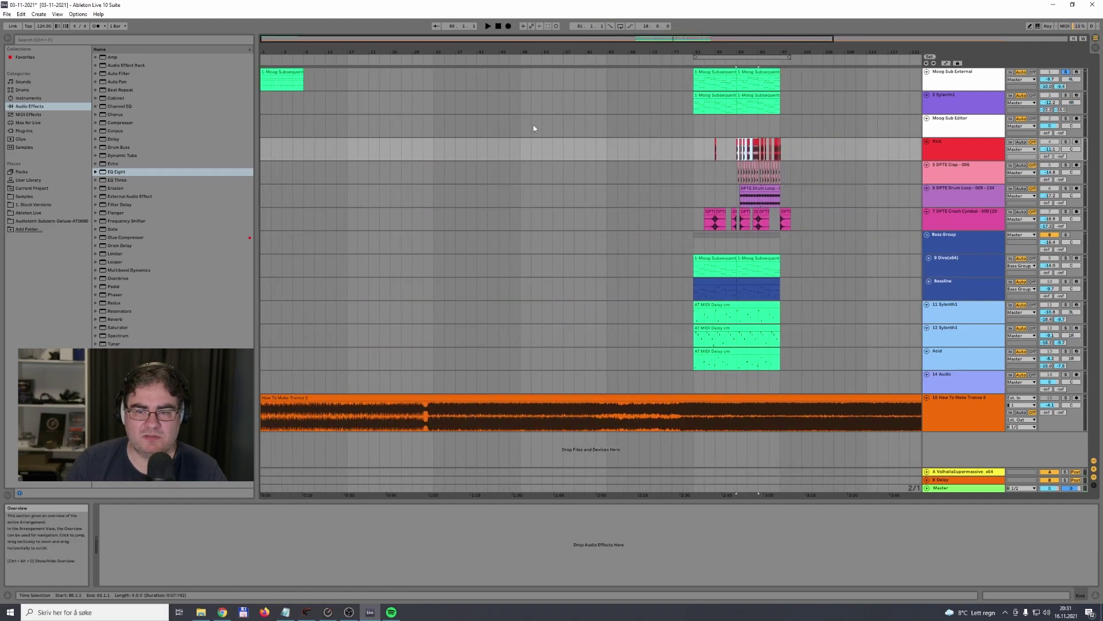
drag(748, 142, 271, 144)
Step: Repeat the copied kick pattern to fill eight bars and set the loop to the 8 bars from bar 1
click(410, 157)
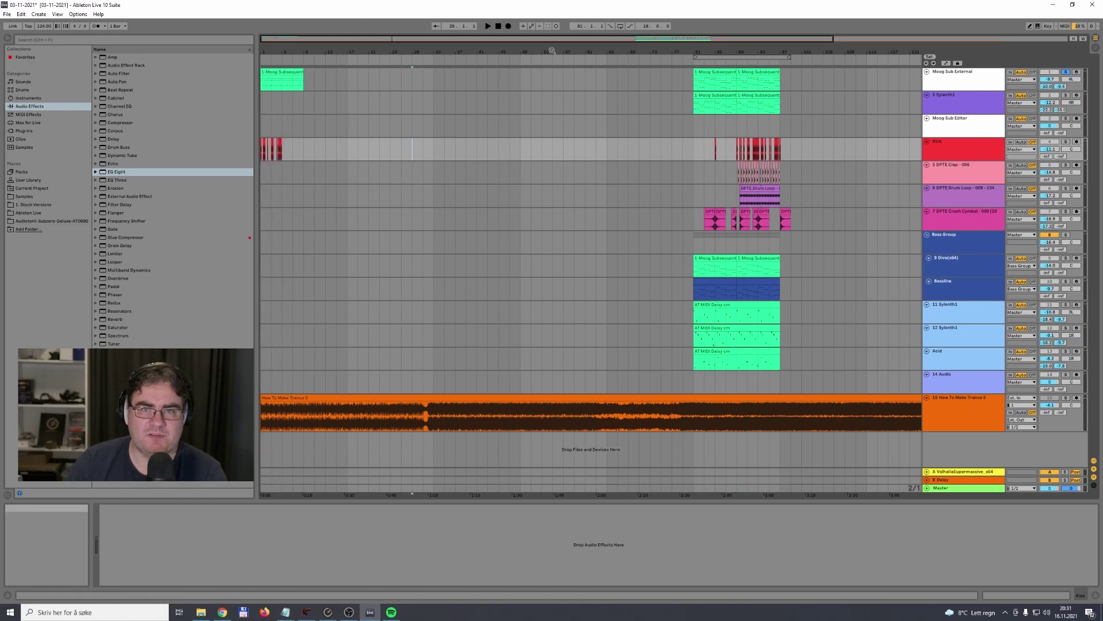
drag(335, 41, 335, 53)
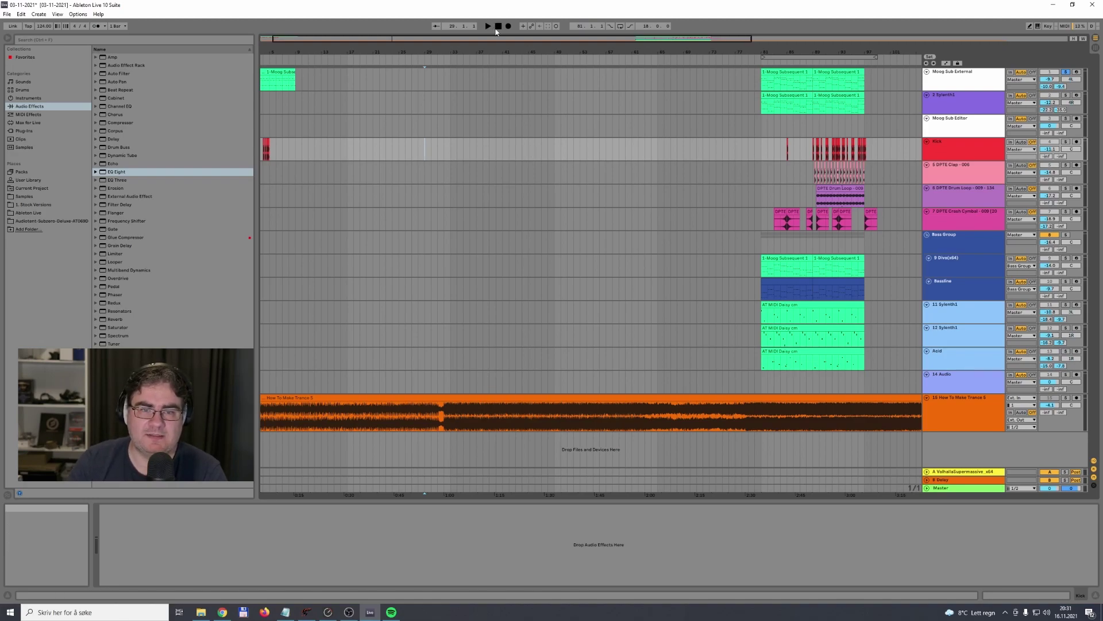
click(331, 40)
drag(293, 40, 292, 38)
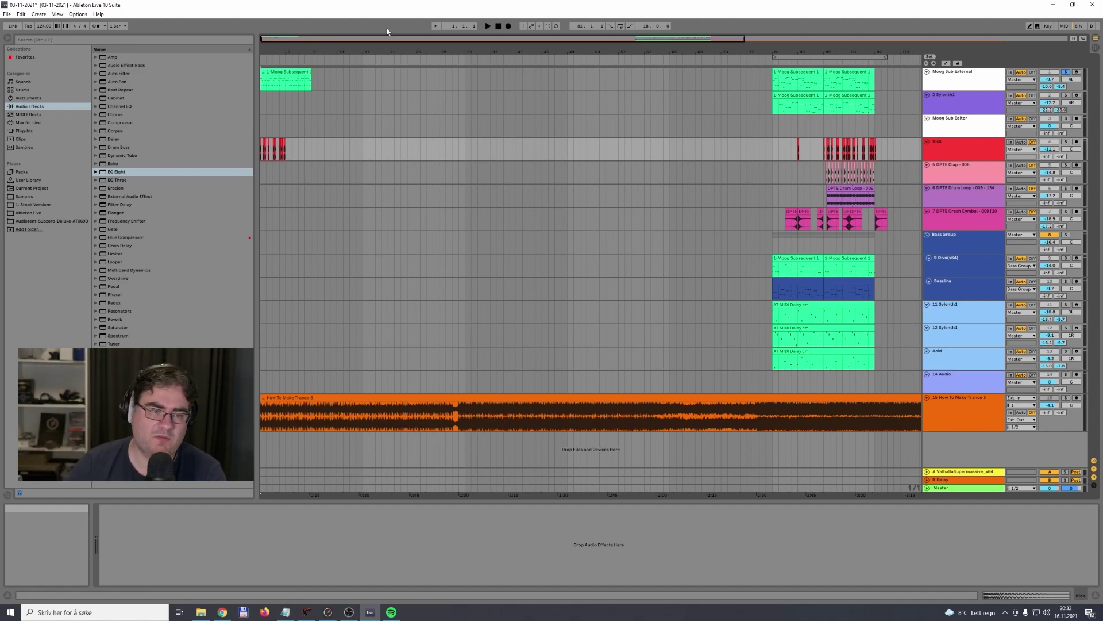
click(278, 72)
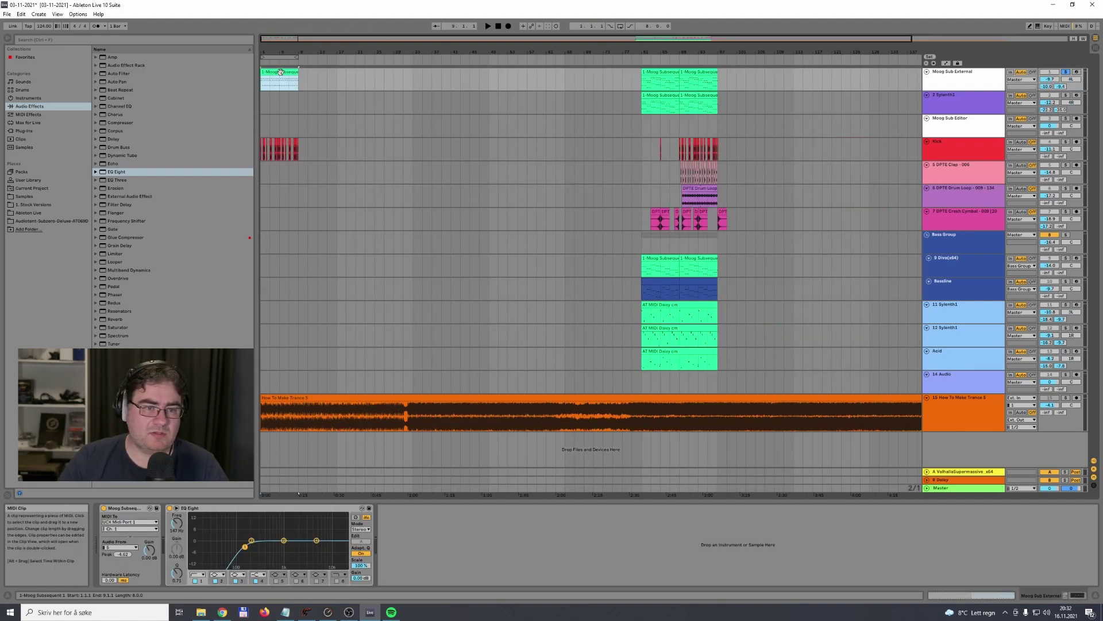
Step: Copy the eight-bar Moog clip to the 2 Sylenth1 track at bar 1 and play the loop with the solos off
drag(281, 99, 281, 99)
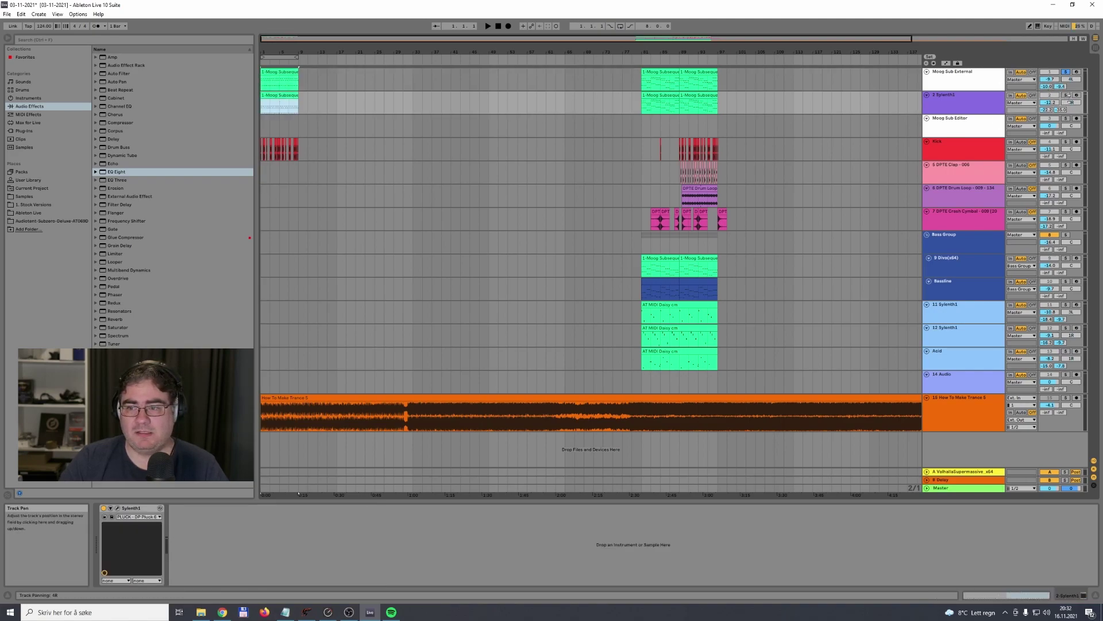
key(space)
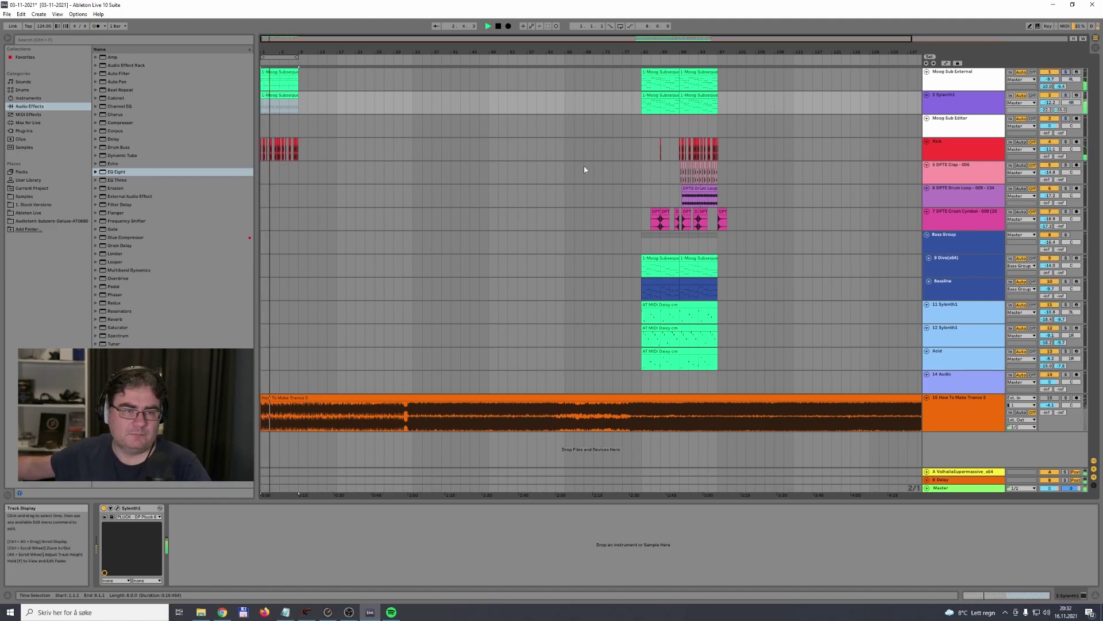
key(a)
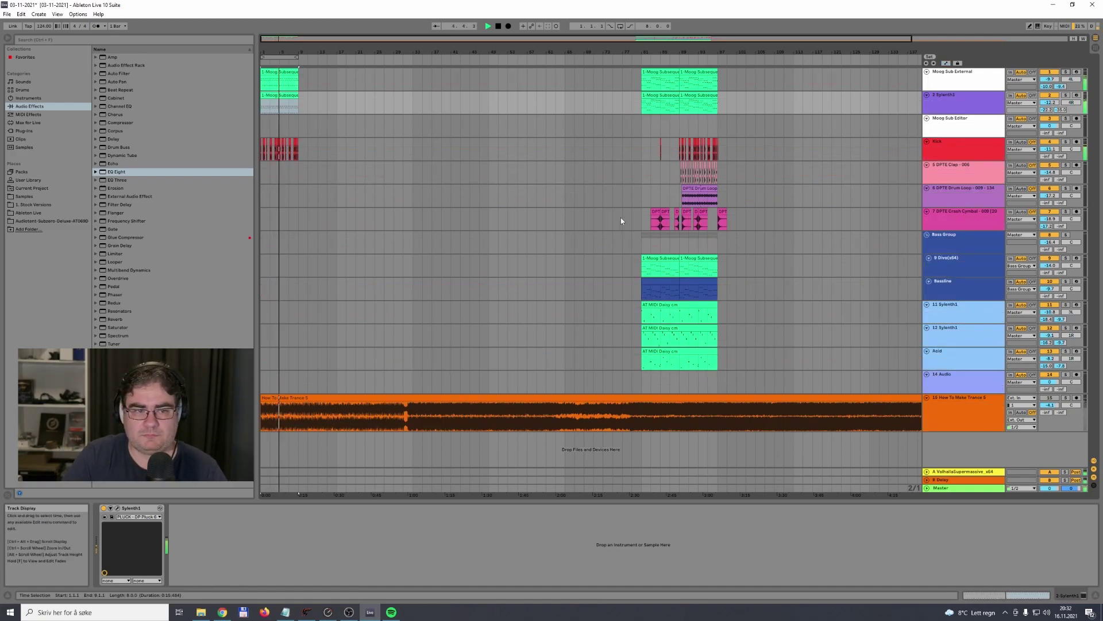
drag(426, 61, 435, 39)
key(a)
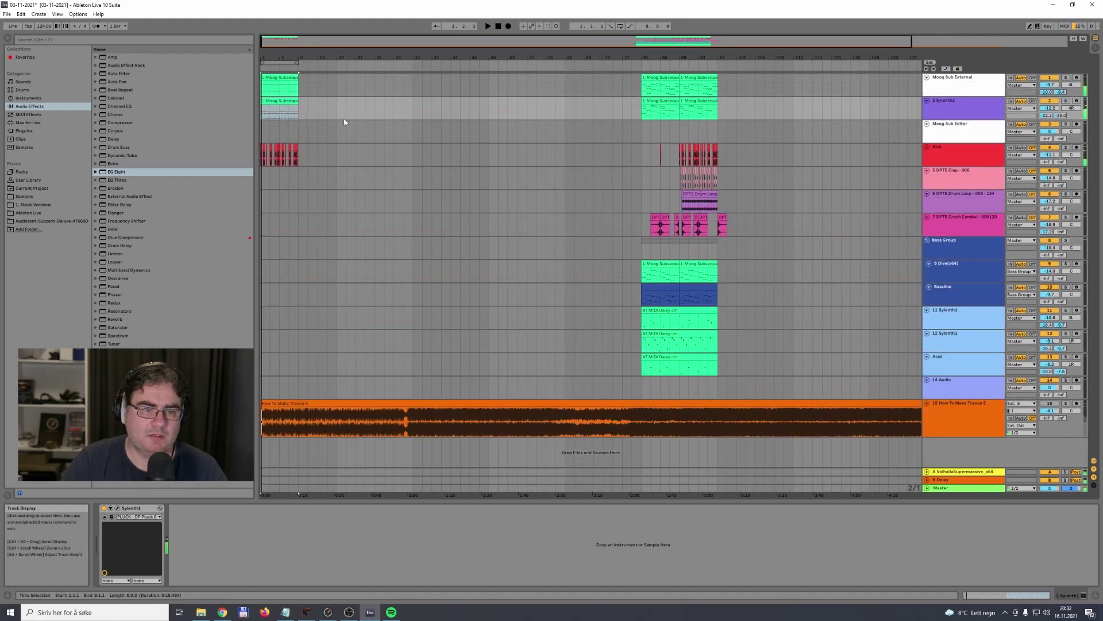
Step: Show the automation lanes, enlarge the Moog Sub External and Sylenth1 tracks with all parameters available, and display the Moog Sub Editor's Filter Cutoff lane
click(345, 119)
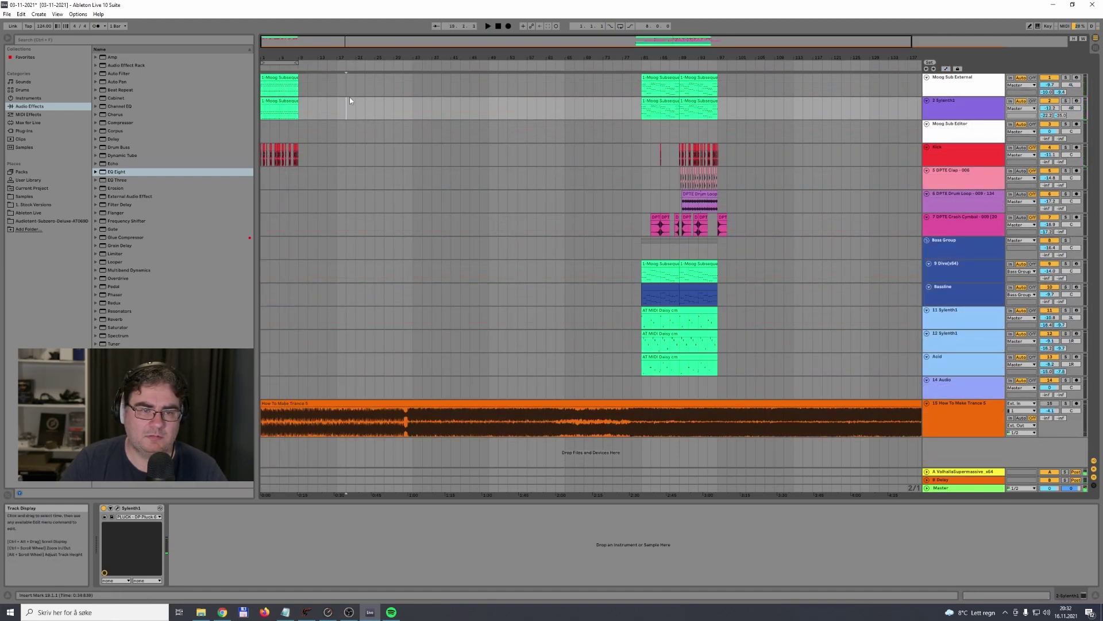
key(a)
drag(941, 97, 941, 148)
click(941, 85)
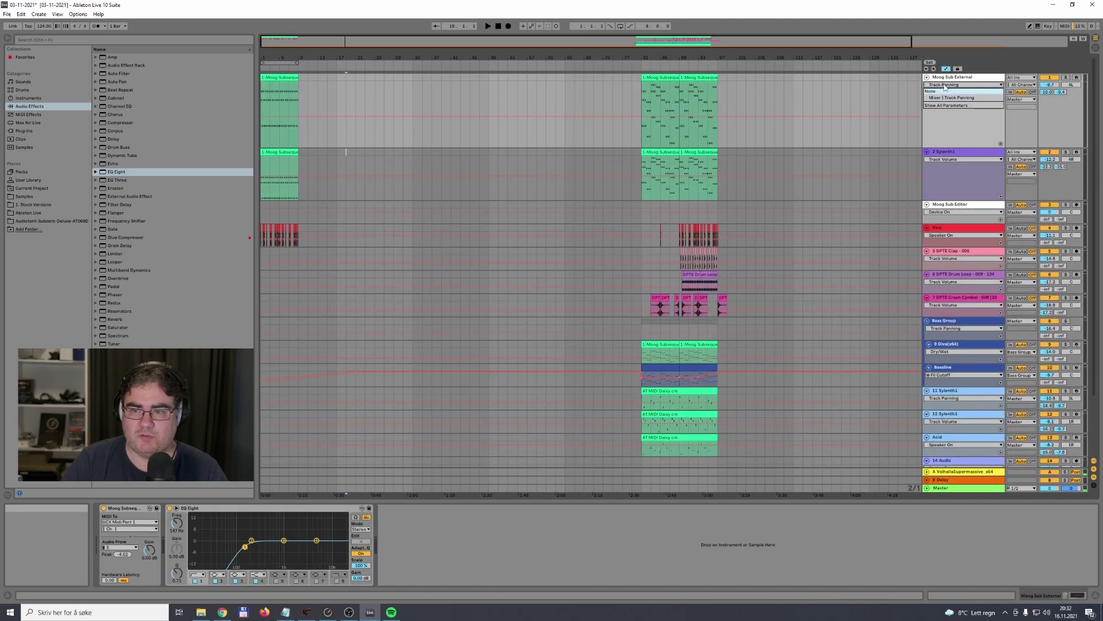
click(943, 104)
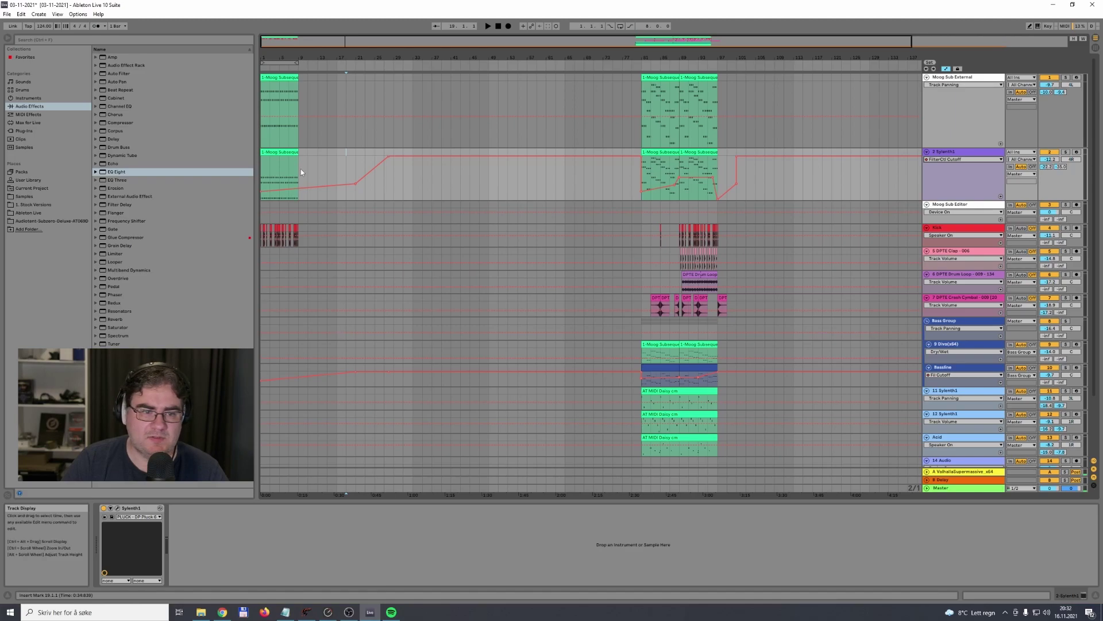
double_click(280, 78)
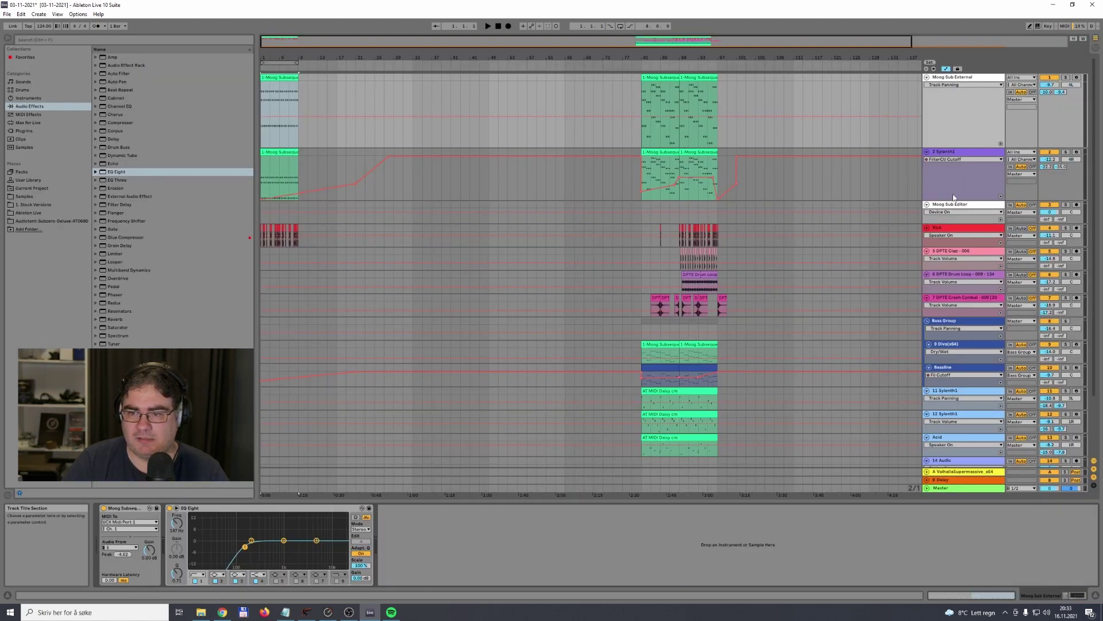
click(954, 205)
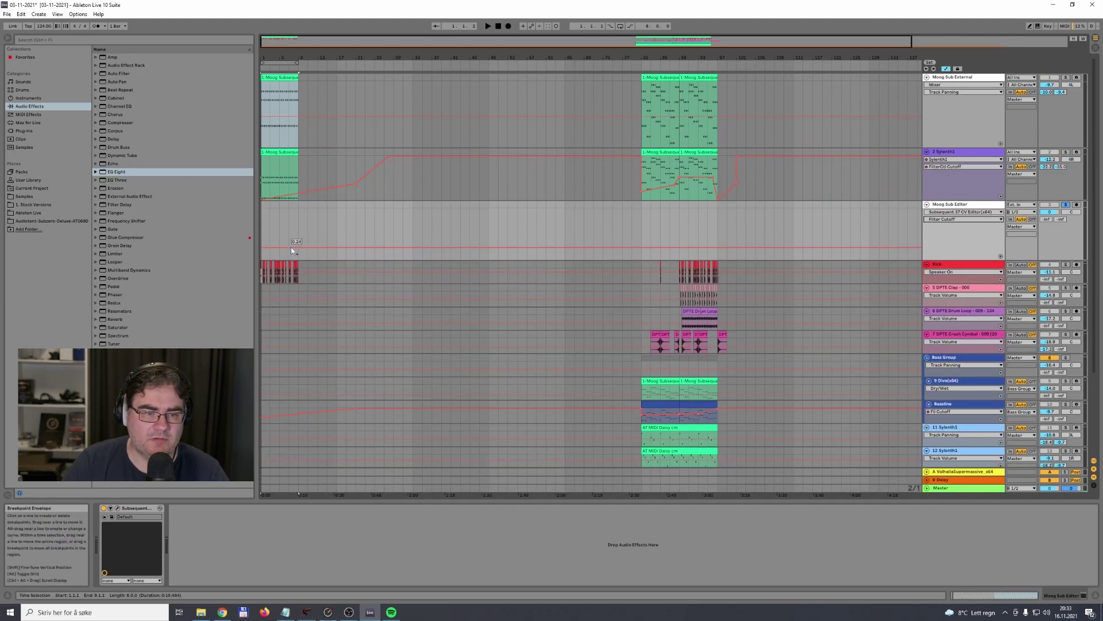
Step: Draw a Filter Cutoff ramp on Moog Sub Editor from the minimum at bar 1 to 0.24 near bar 7, and play it
click(290, 247)
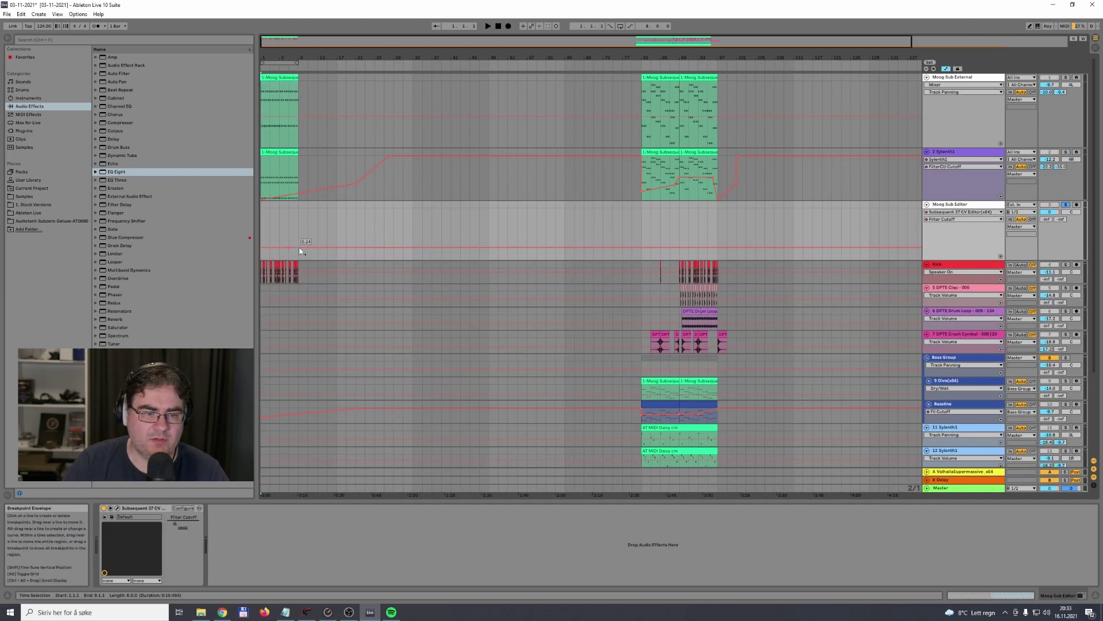
drag(262, 247, 262, 258)
key(space)
key(space)
key(space)
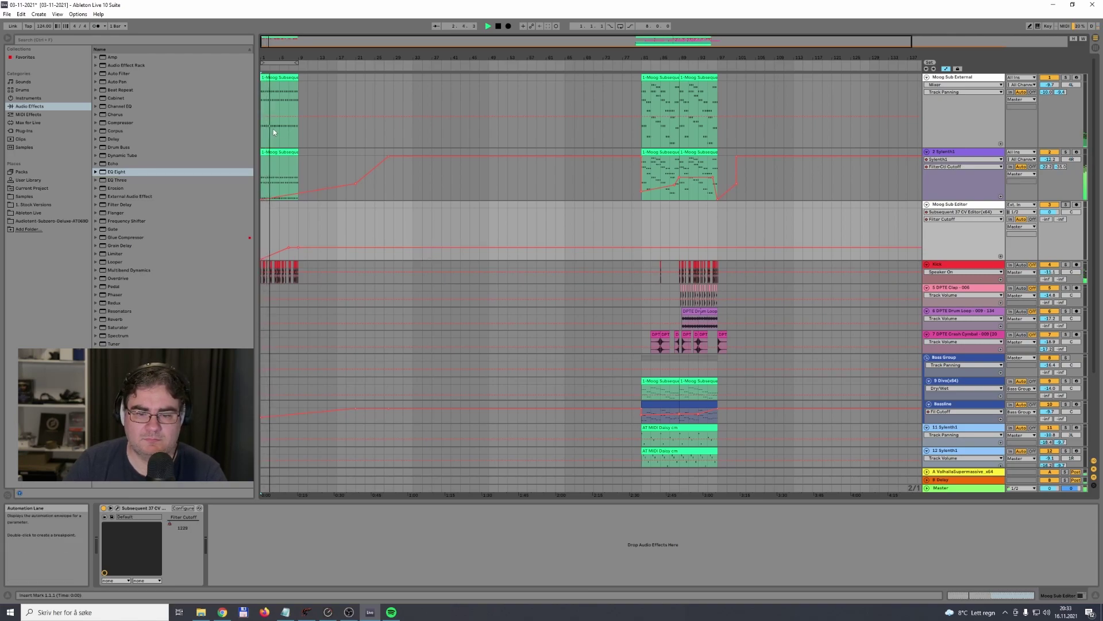
scroll(383, 354, down, 4)
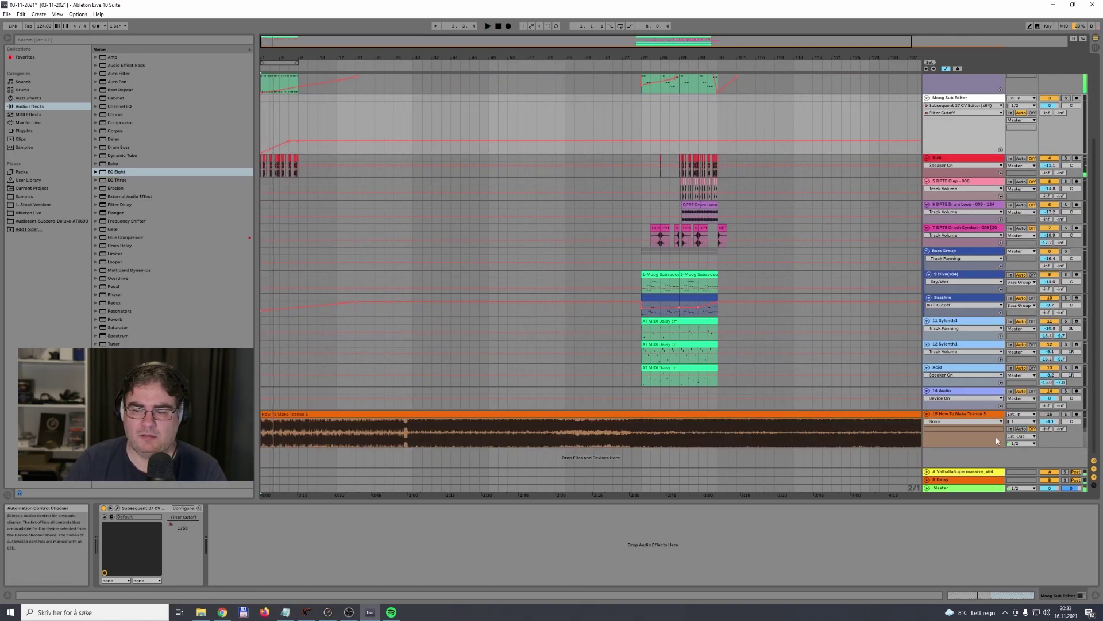
key(space)
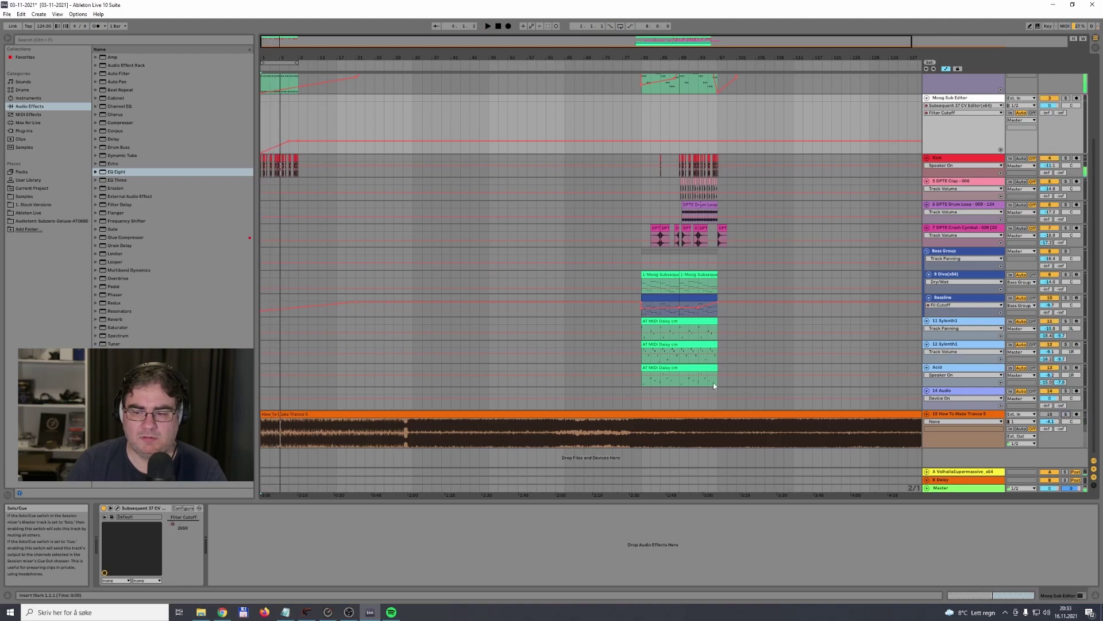
Step: Duplicate the eight-bar Moog Sub External and 2 Sylenth1 clips to bar 9 and play from the start
scroll(349, 329, up, 5)
click(289, 103)
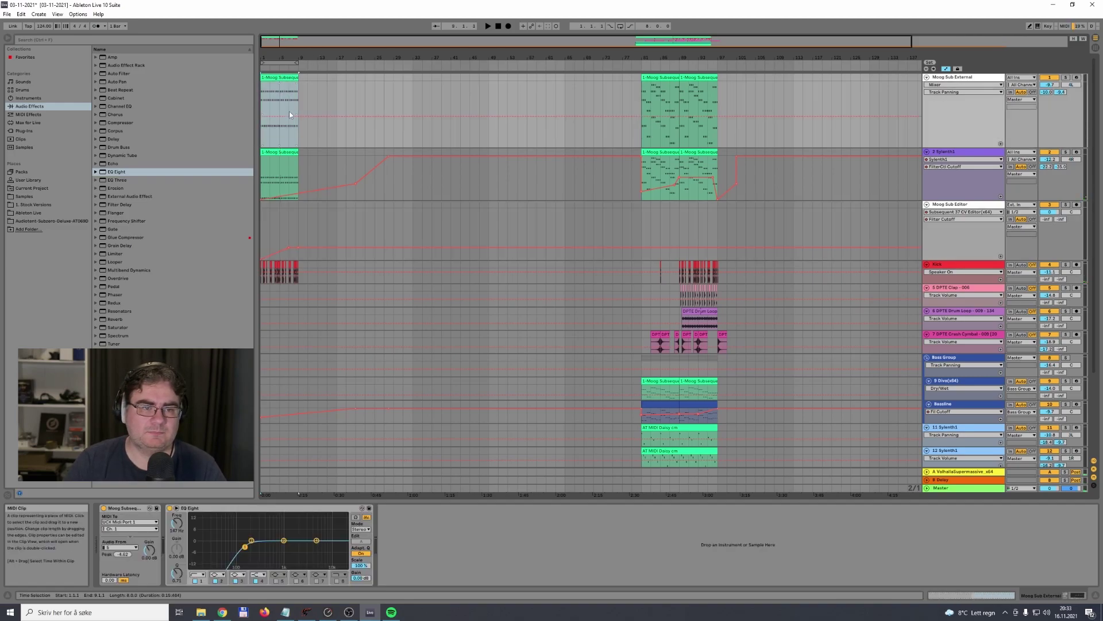
click(288, 161)
key(space)
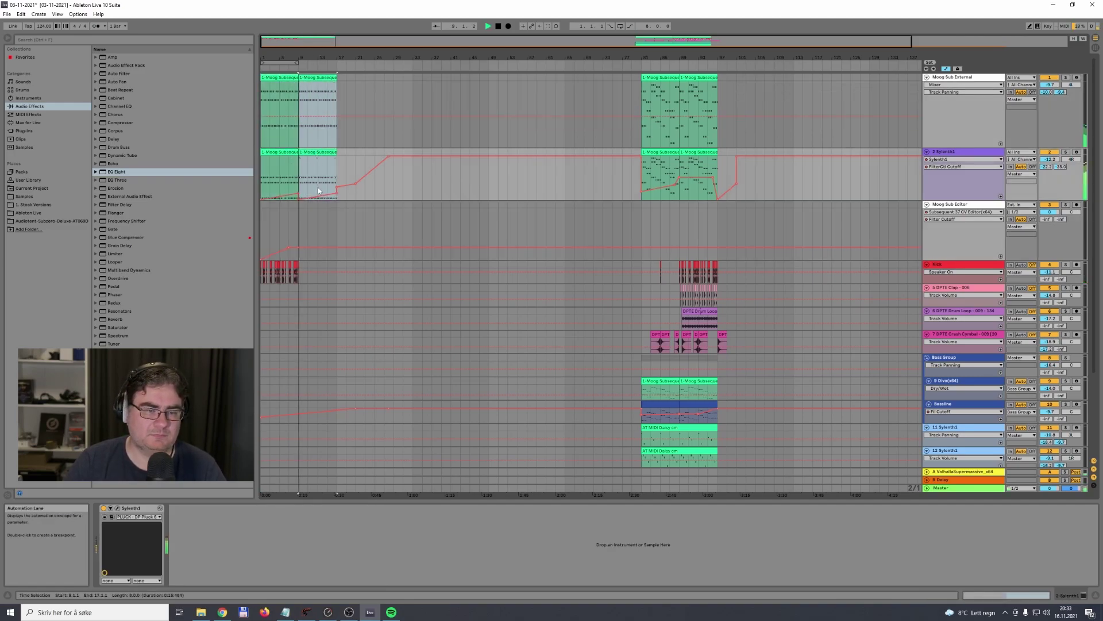
key(space)
key(Home)
key(space)
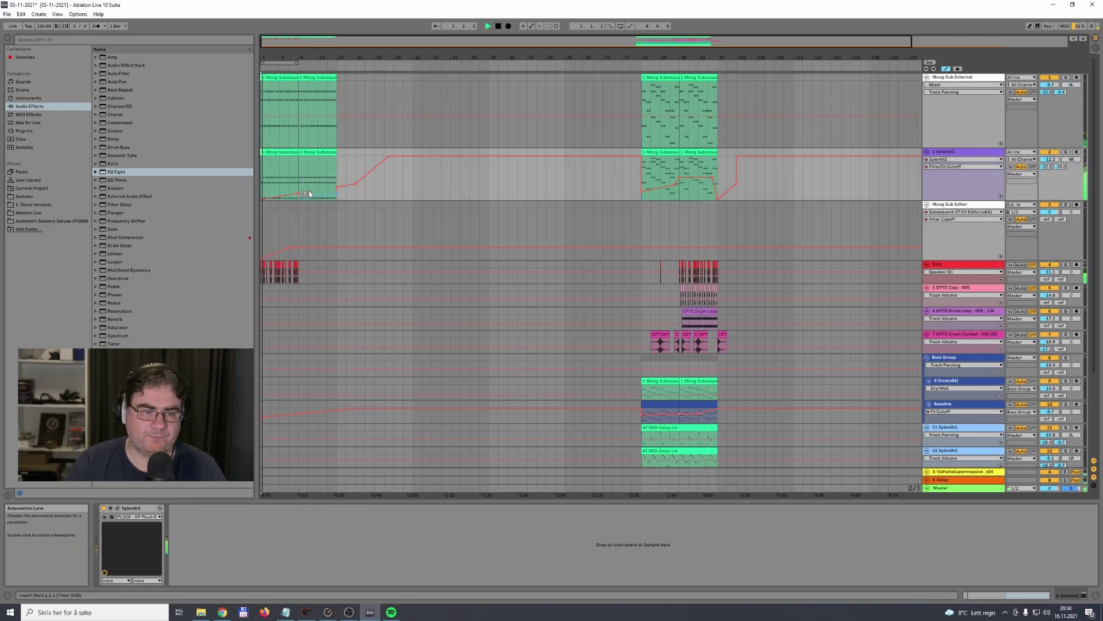
Step: Display the Moog Subsequent device's automation on Moog Sub External and smooth the Sylenth1 filter cutoff into one continuous rise across bars 1 to 17
click(956, 85)
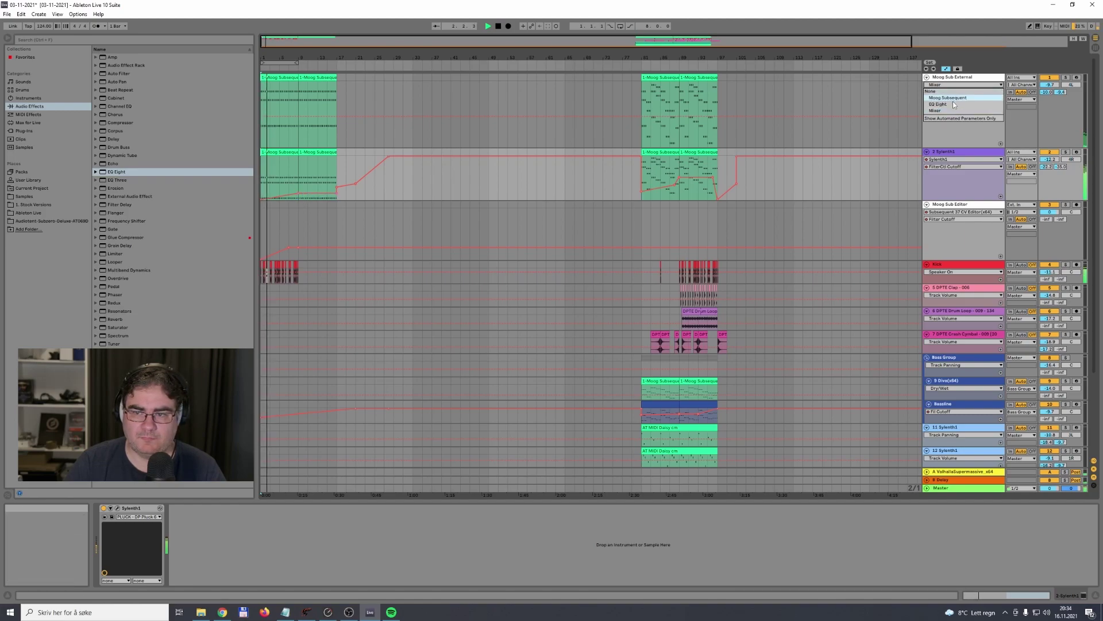
click(955, 98)
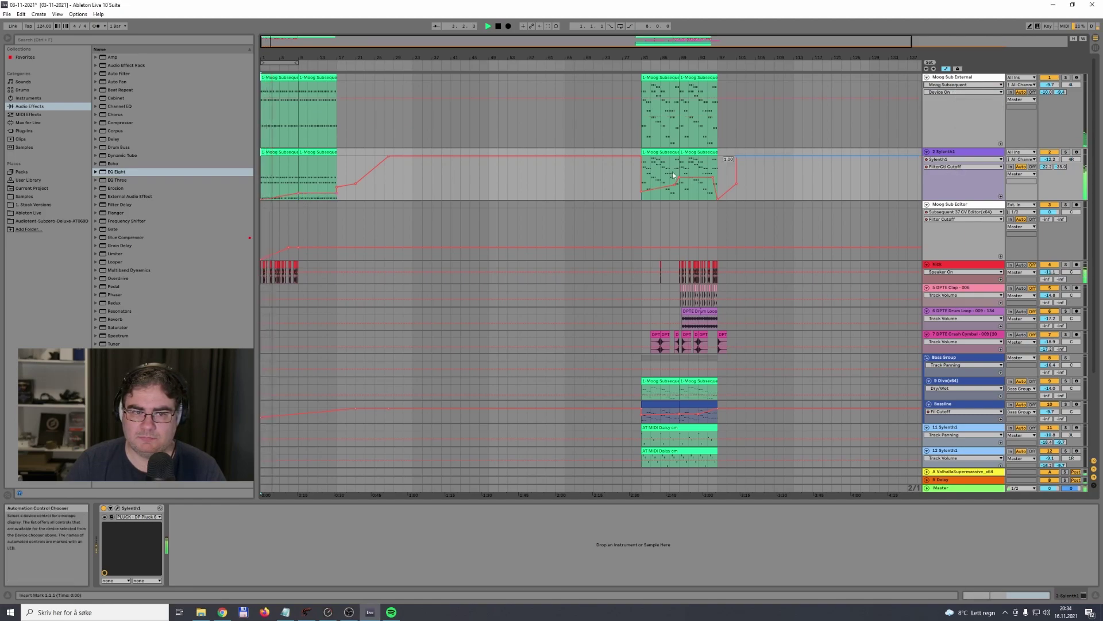
drag(299, 193, 299, 191)
click(338, 193)
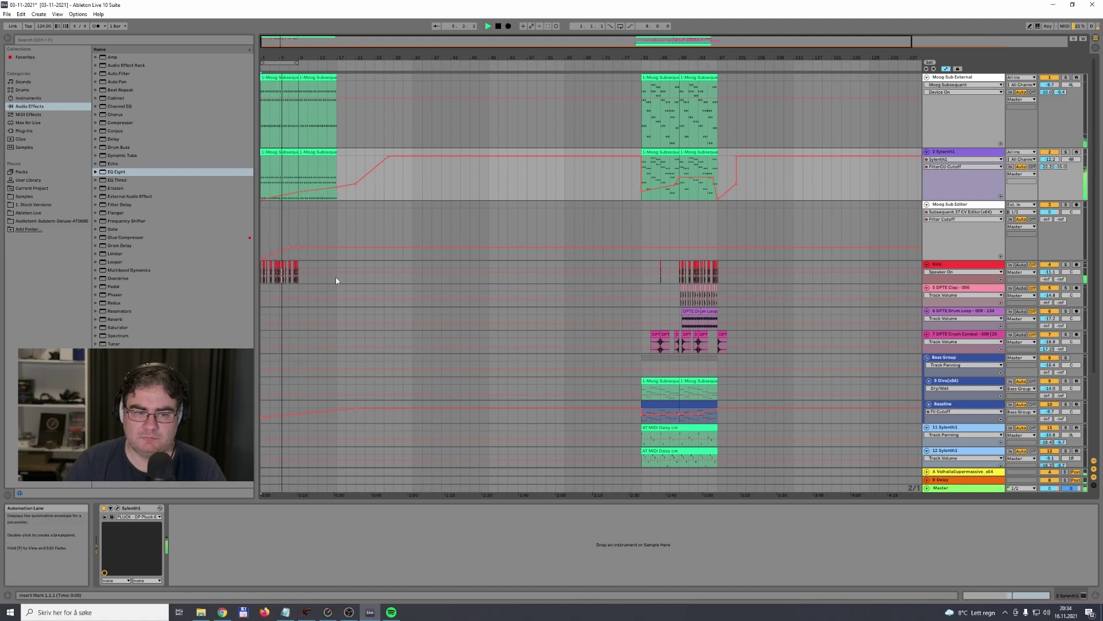
Step: Repeat a one-bar run of steady kicks on the Kick track from bar 8 up to bar 17, removing any excess
click(290, 268)
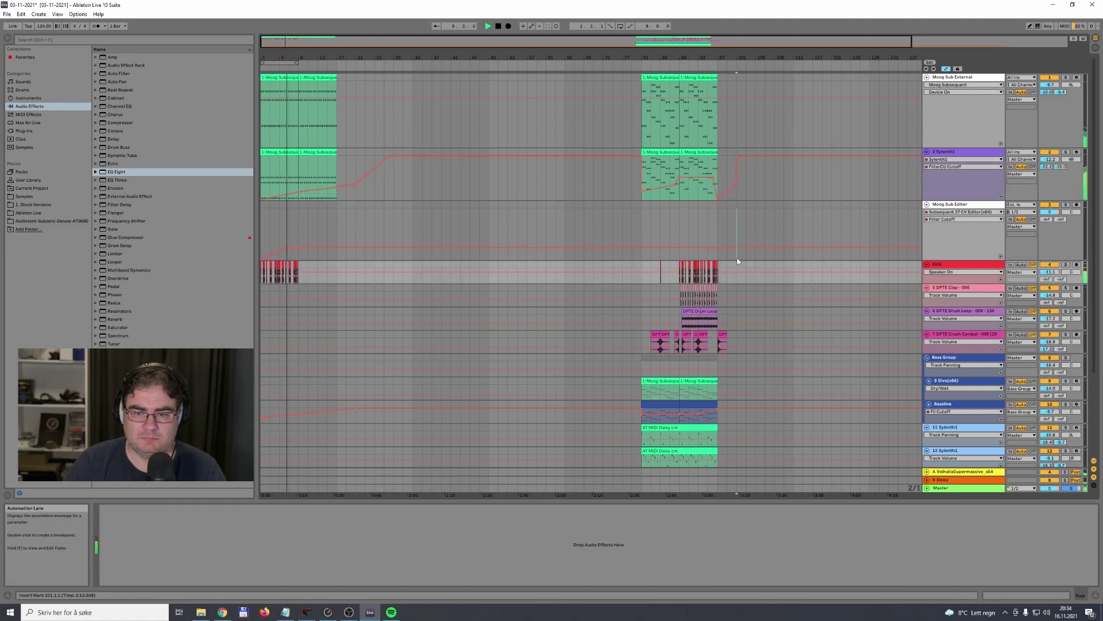
click(737, 256)
mouse_move(757, 56)
mouse_down()
mouse_move(758, 80)
mouse_move(414, 75)
mouse_up()
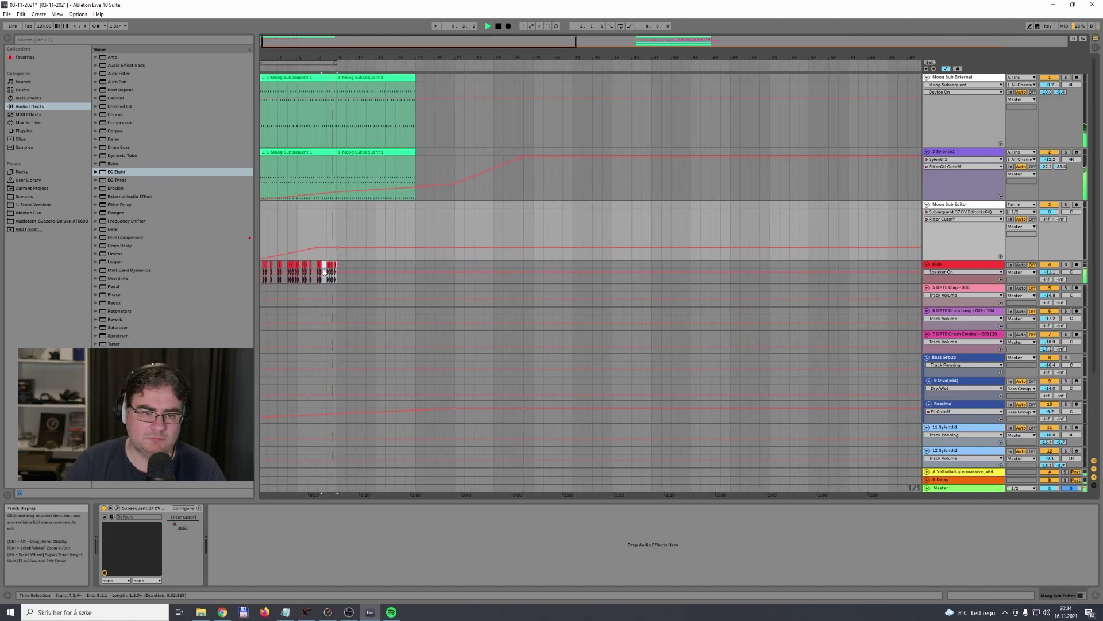
click(338, 269)
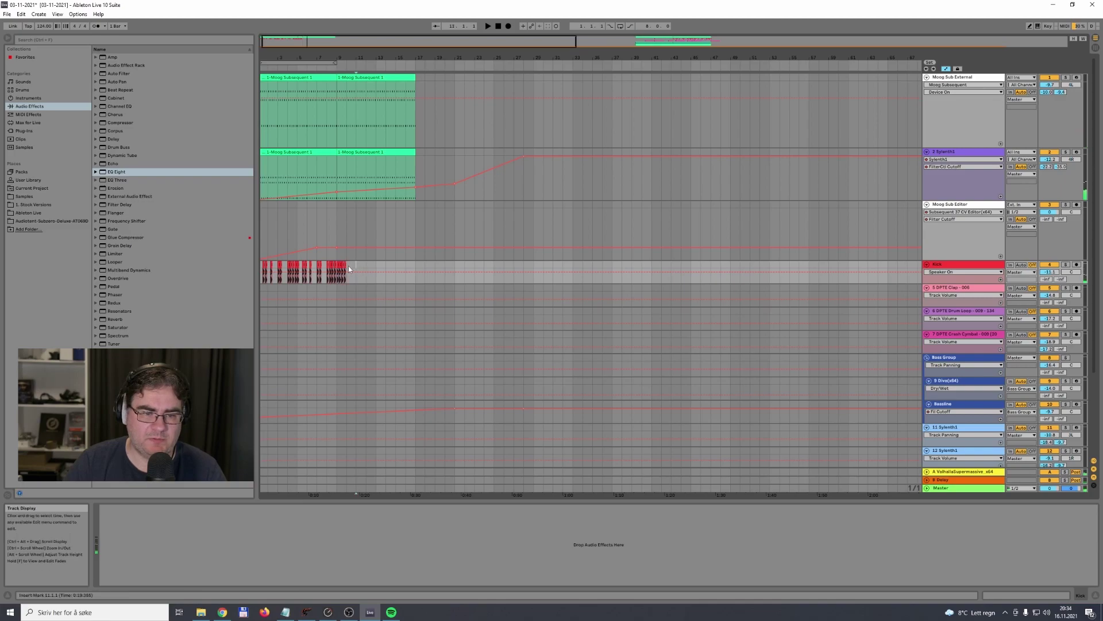
key(ctrl+d)
key(ctrl+d)
key(ctrl+d)
key(ctrl+d)
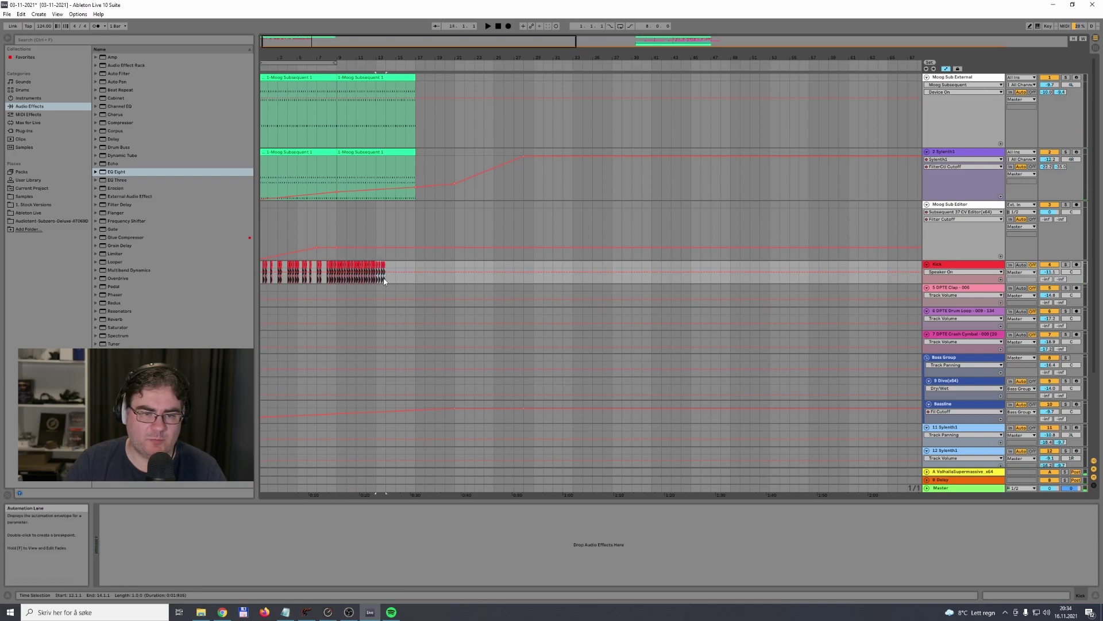
key(Delete)
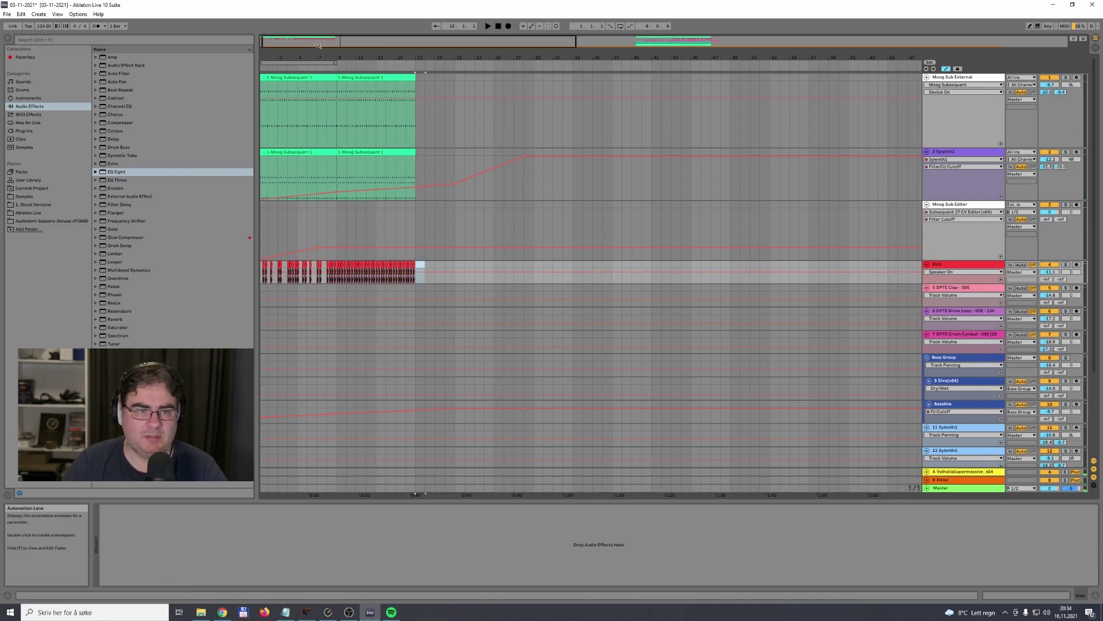
Step: Move the loop to the eight bars from bar 9, play it and select the second Moog Sub External clip
drag(286, 62, 362, 77)
key(space)
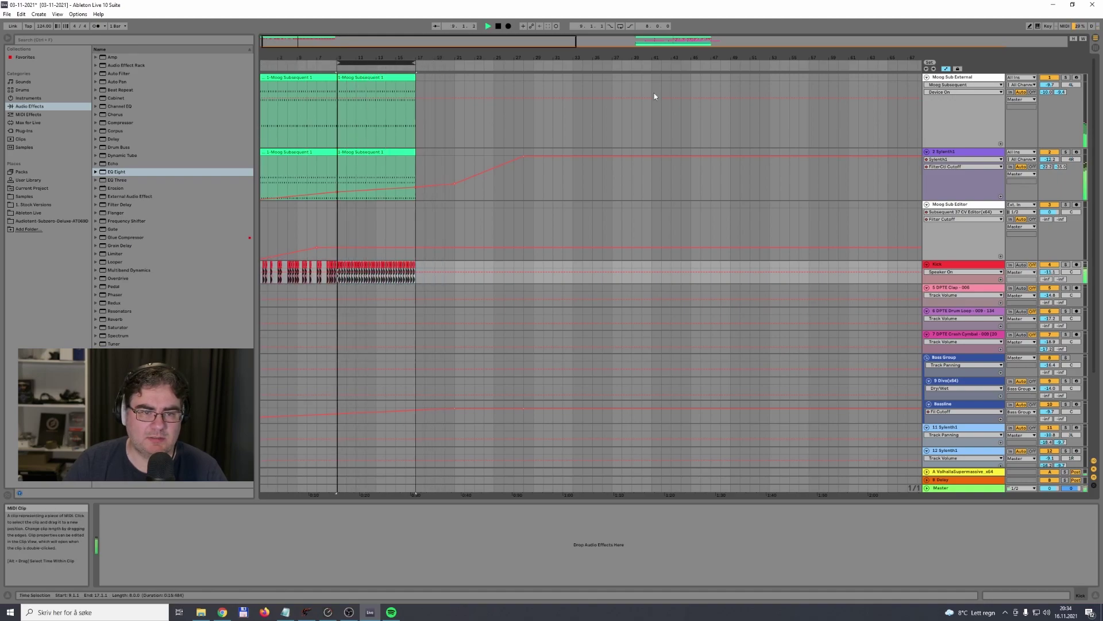
click(512, 135)
double_click(365, 89)
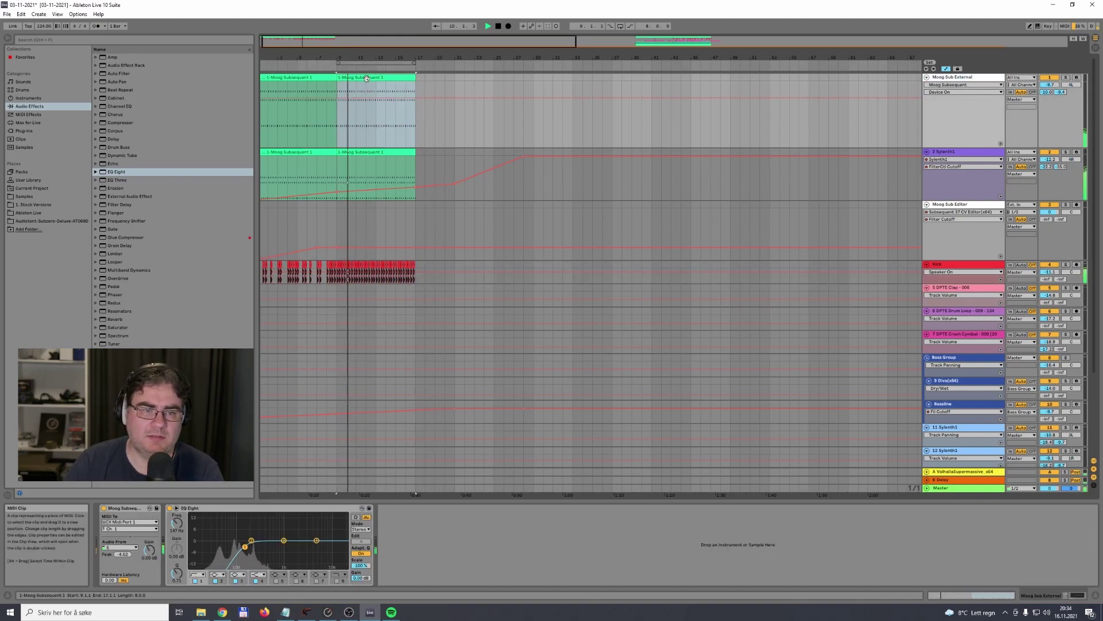
click(1065, 595)
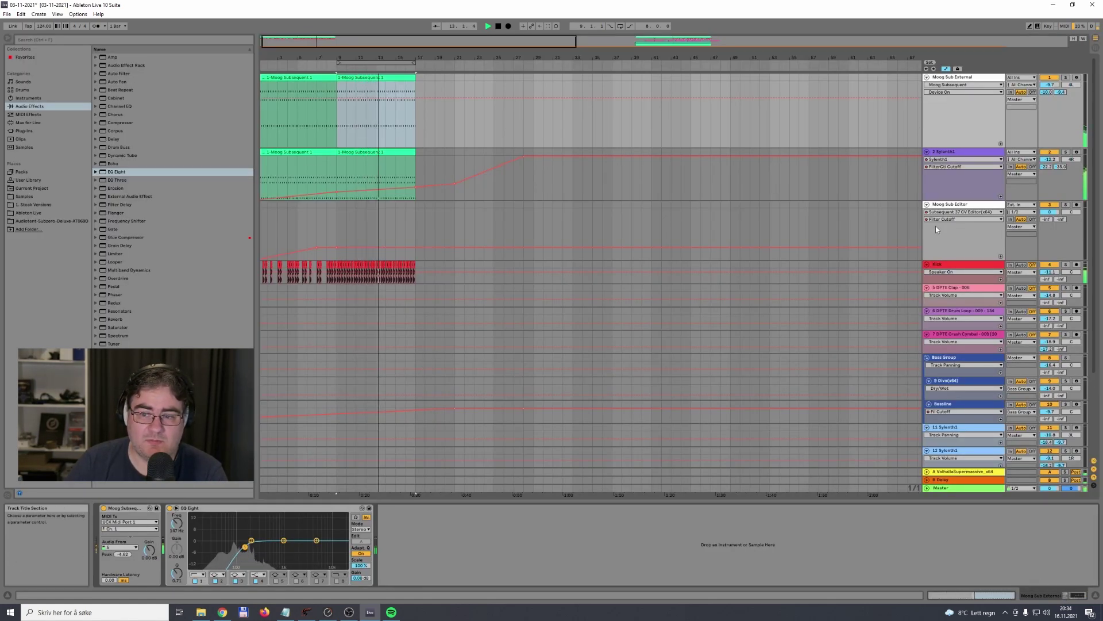
Step: Extend the Moog Sub Editor Filter Cutoff ramp from bar 9 up to about 0.48 at bar 17
click(336, 247)
drag(415, 248, 415, 237)
key(space)
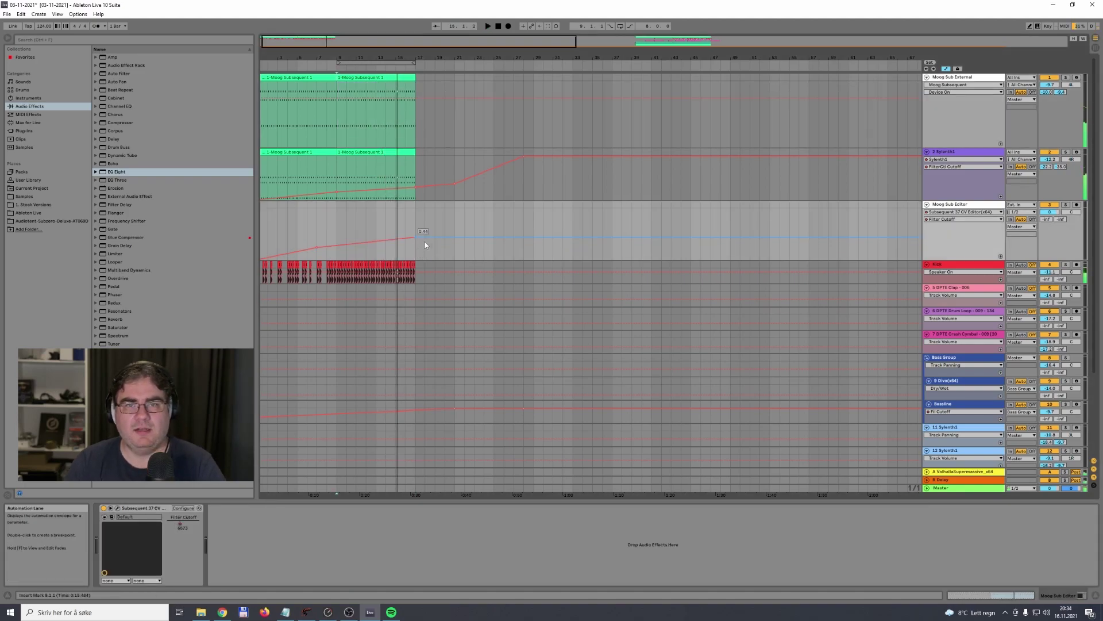
Step: Hide the automation lanes, copy the second eight-bar Baseline clip to bar 9 and play the loop
double_click(540, 43)
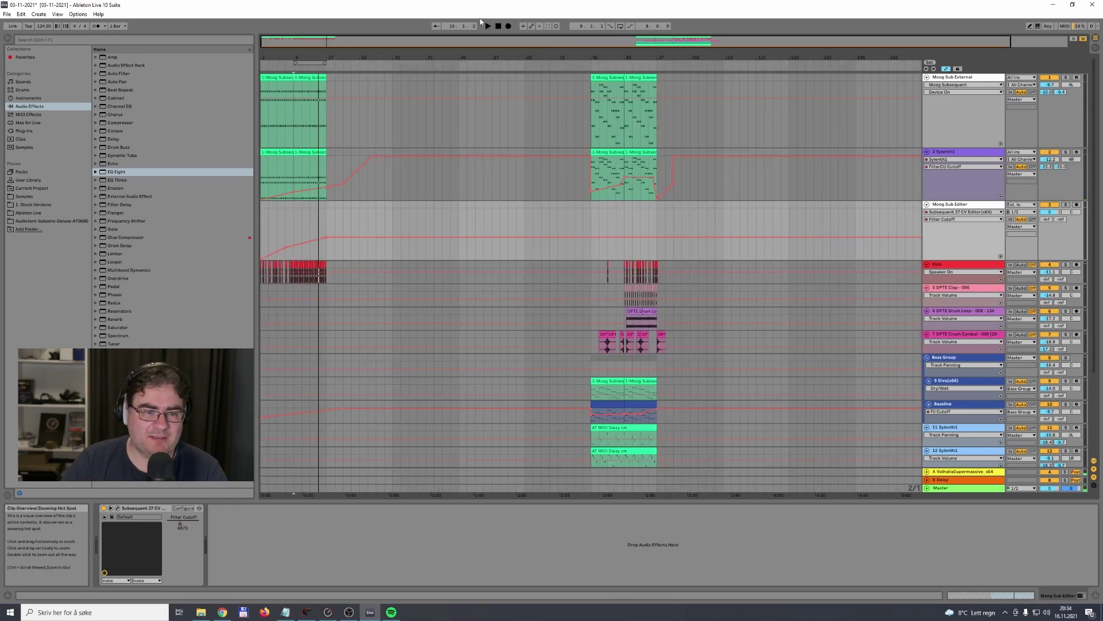
key(a)
click(313, 61)
scroll(696, 390, down, 3)
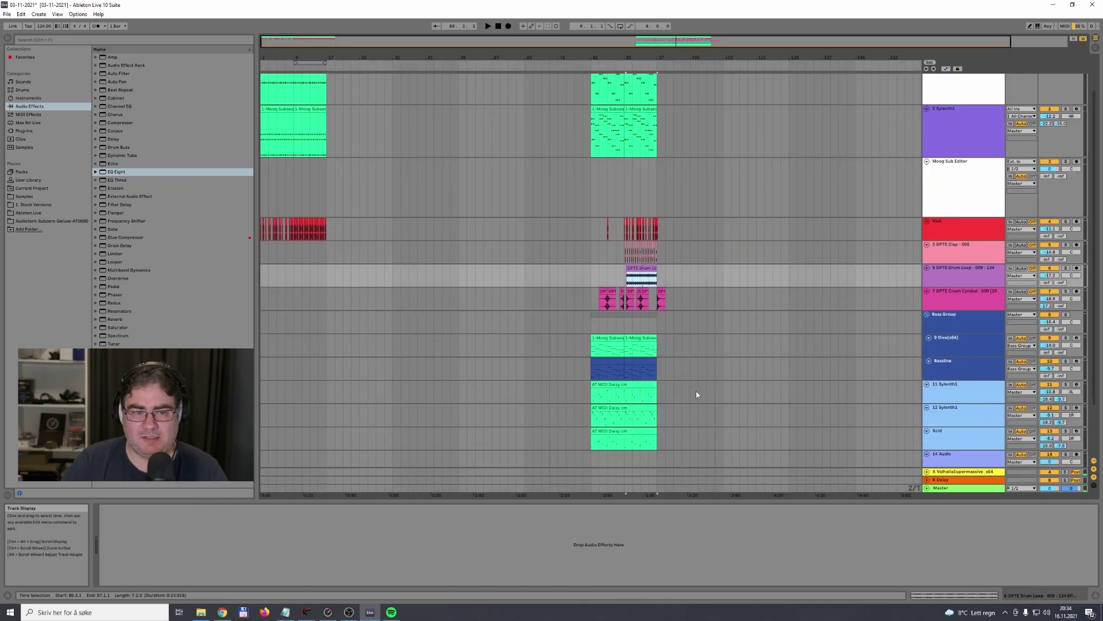
click(640, 352)
drag(640, 352, 309, 364)
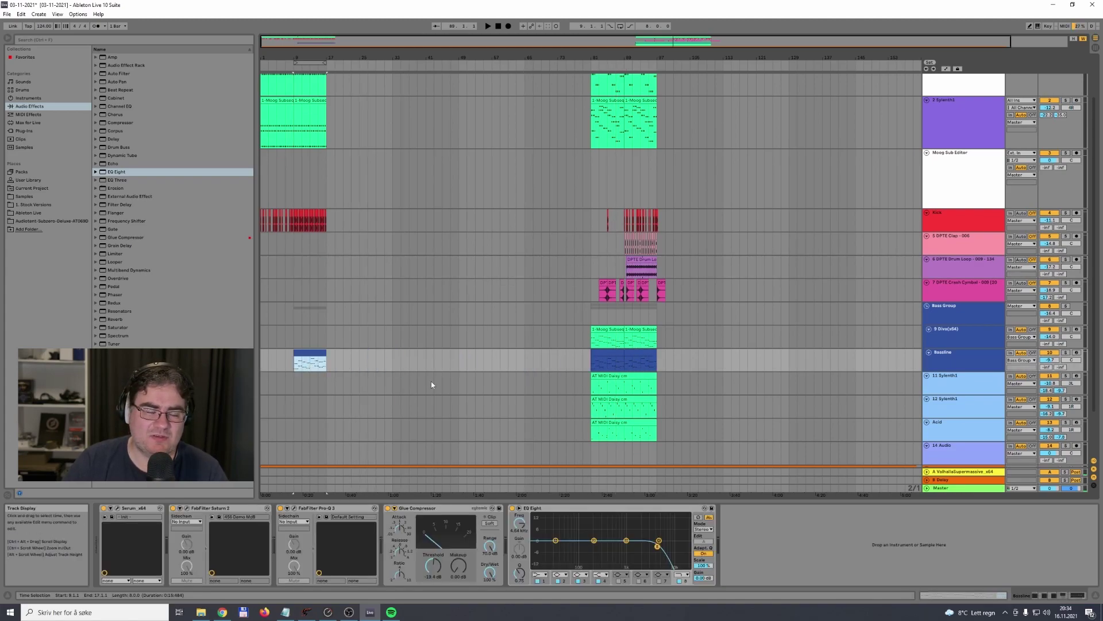
drag(347, 46, 336, 115)
key(space)
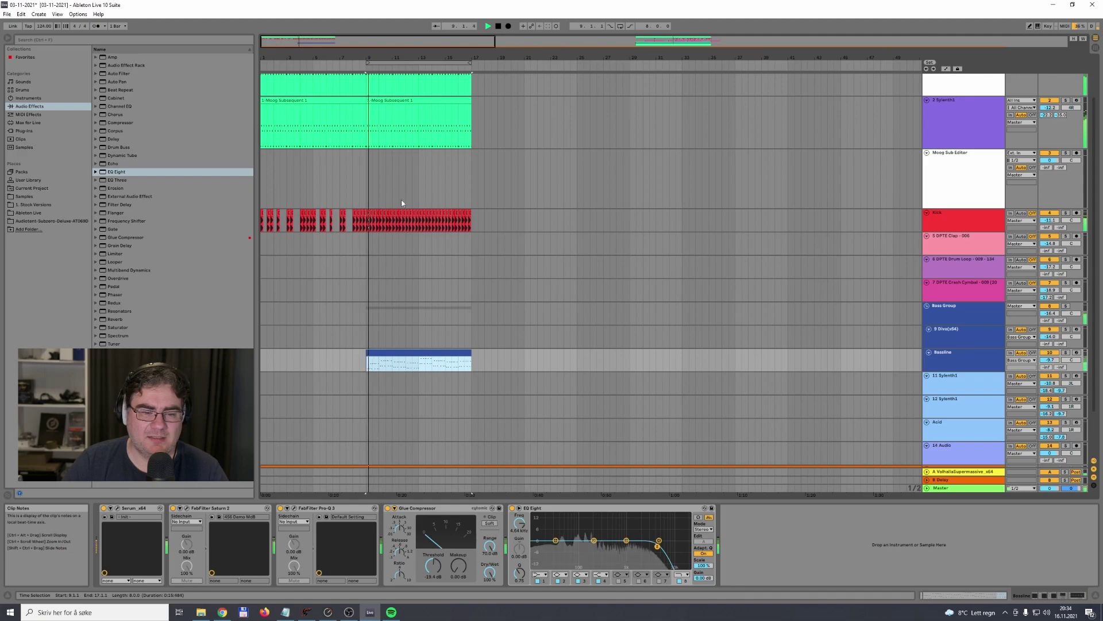
Step: Open the copied Baseline clip's notes and delete everything after its first bar
key(space)
double_click(412, 350)
drag(329, 307, 1098, 446)
key(Delete)
drag(618, 273, 775, 325)
key(Delete)
Step: Duplicate the first bar's bass notes into bar 2 of the Baseline clip and play them
drag(379, 364, 248, 345)
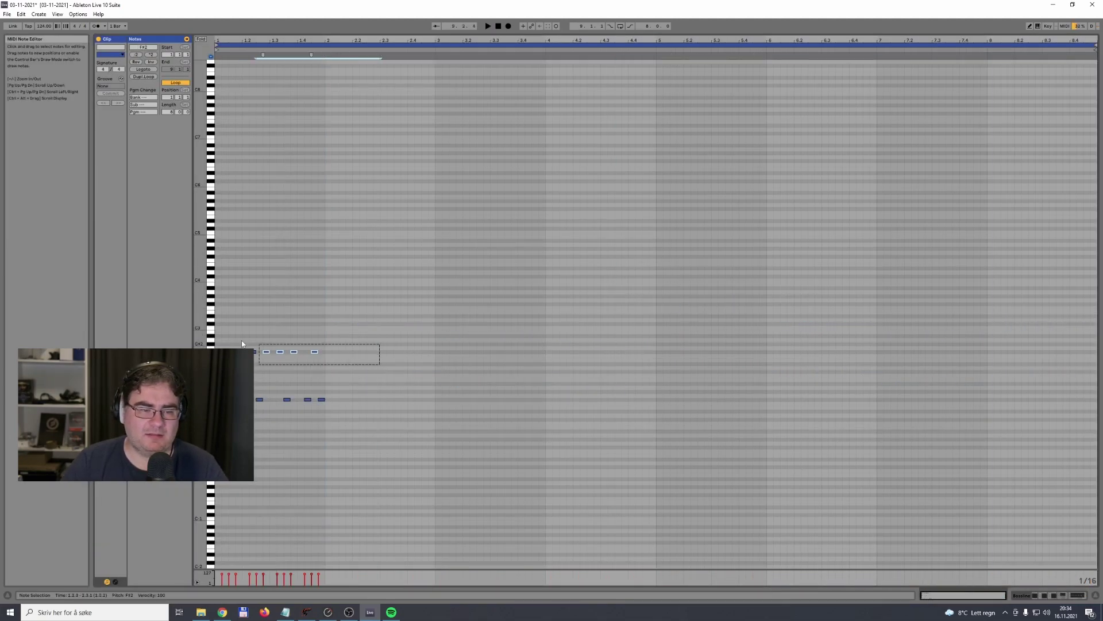
key(ctrl+d)
key(space)
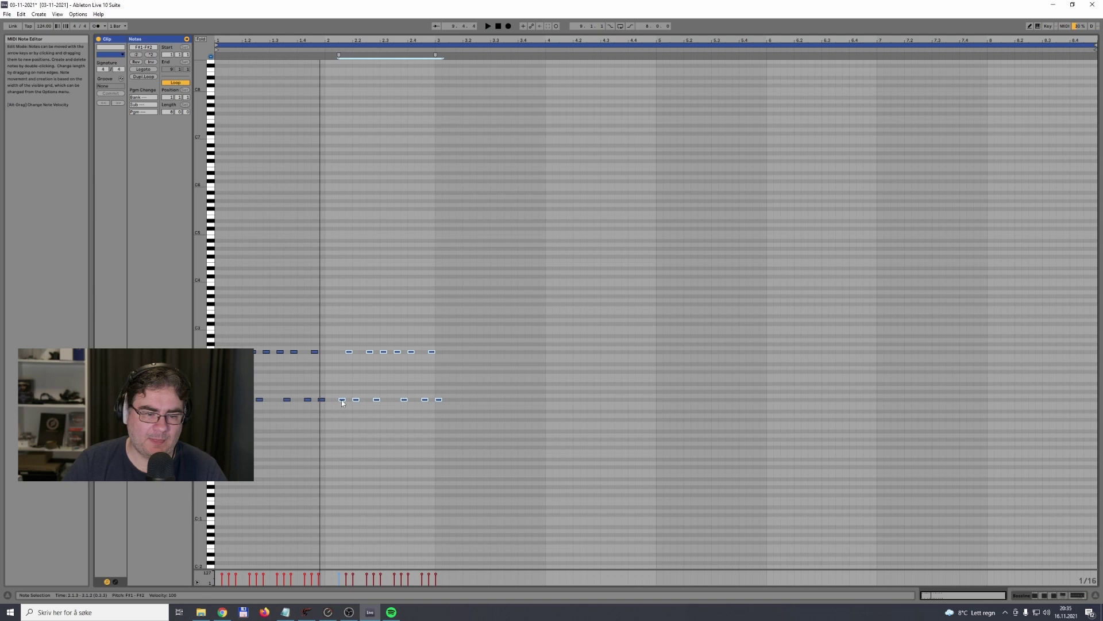
Step: Align bar 2's bass notes one sixteenth earlier, raise its first three upper notes to A2 and play the pattern
click(339, 331)
drag(339, 331, 381, 359)
key(Up)
key(Up)
key(space)
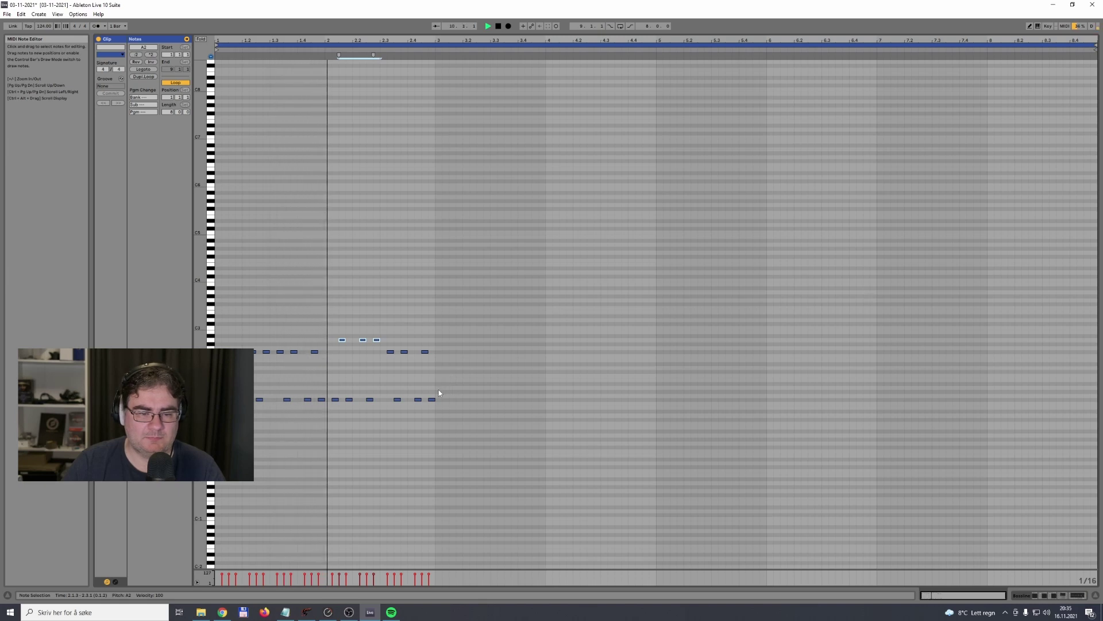
Step: Raise the fourth upper note of bar 2 by two semitones, audition the bass pattern and select all its notes
click(379, 349)
key(space)
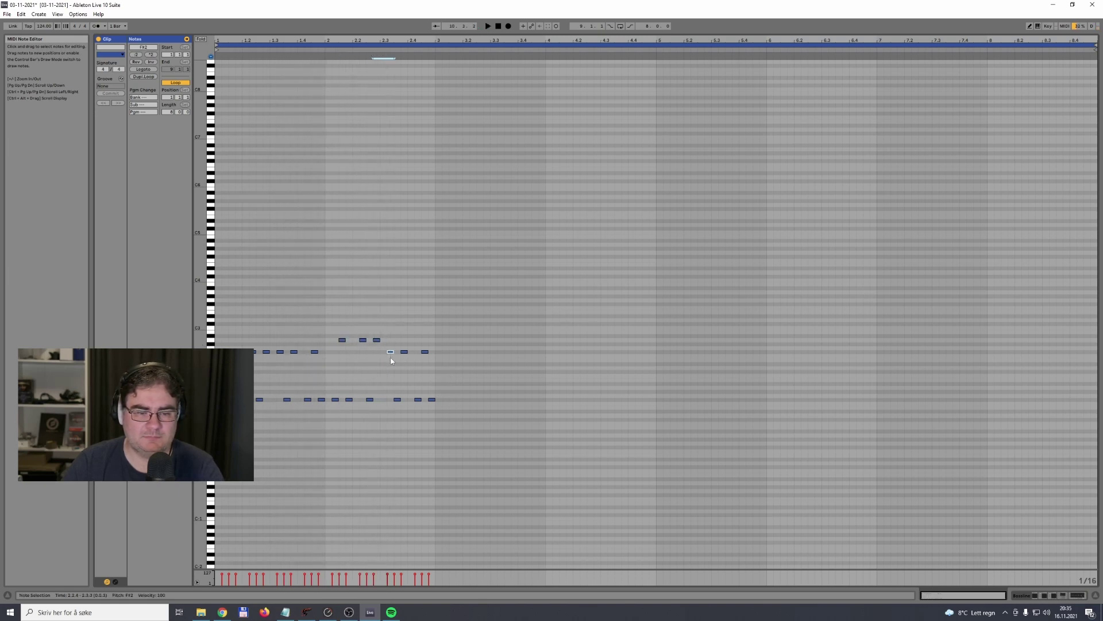
click(401, 349)
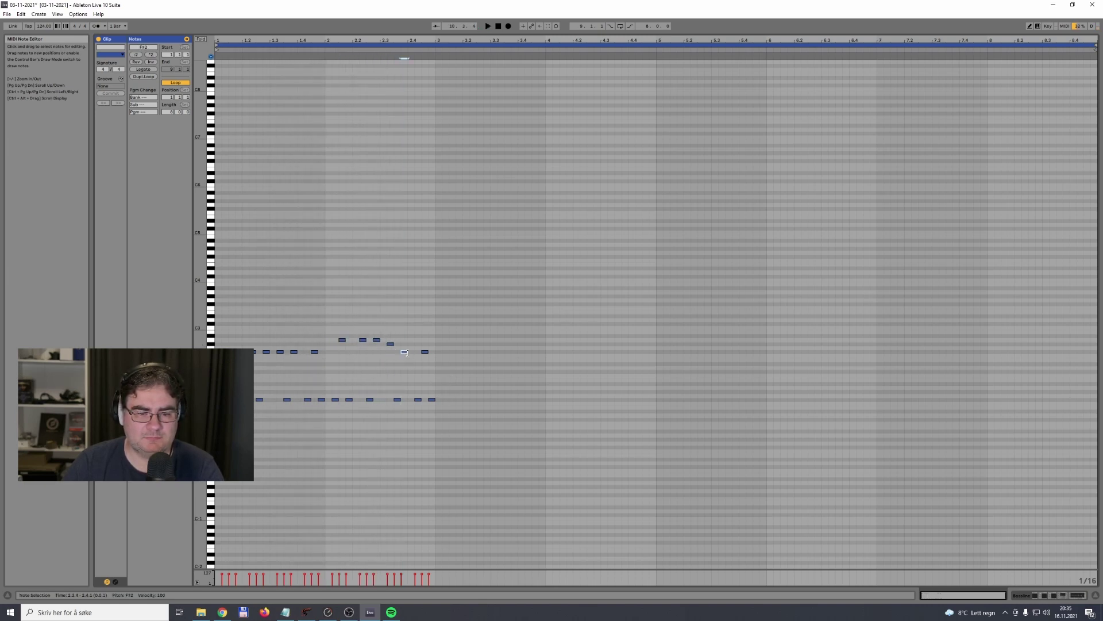
key(space)
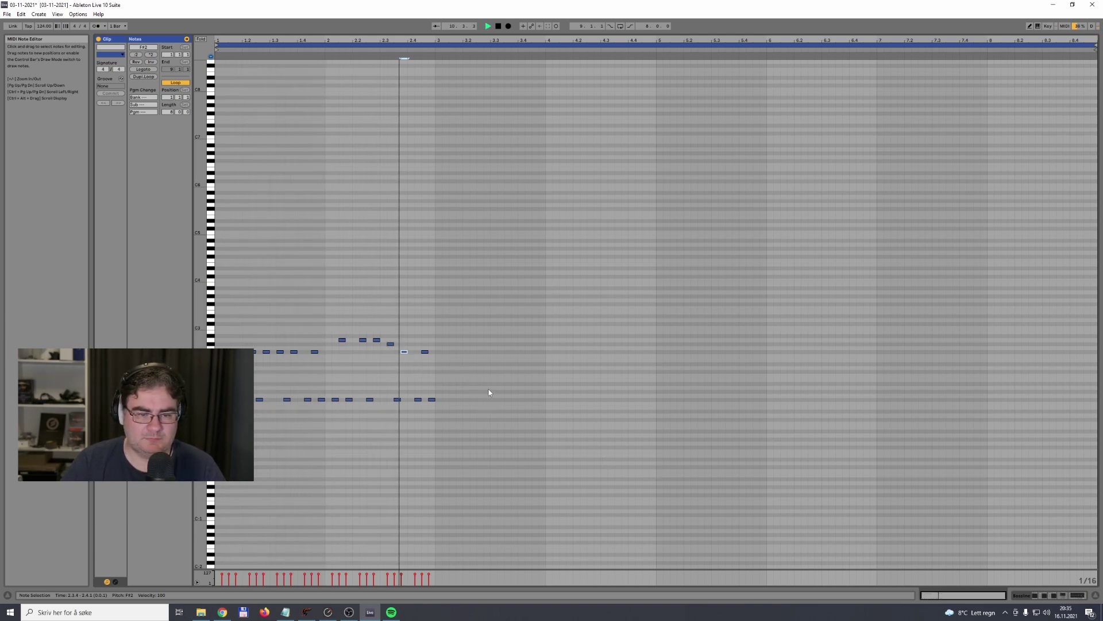
key(space)
key(ctrl+a)
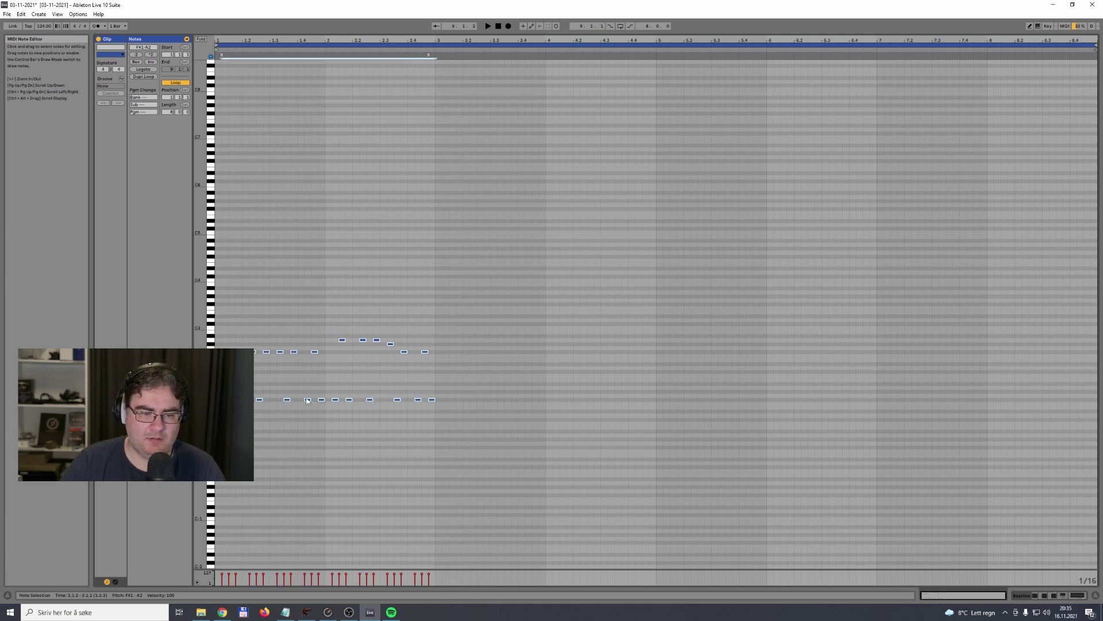
Step: Repeat the two-bar bass pattern until it fills the eight-bar Baseline clip, and play the arrangement from bar 9
ctrl+drag(226, 399, 447, 401)
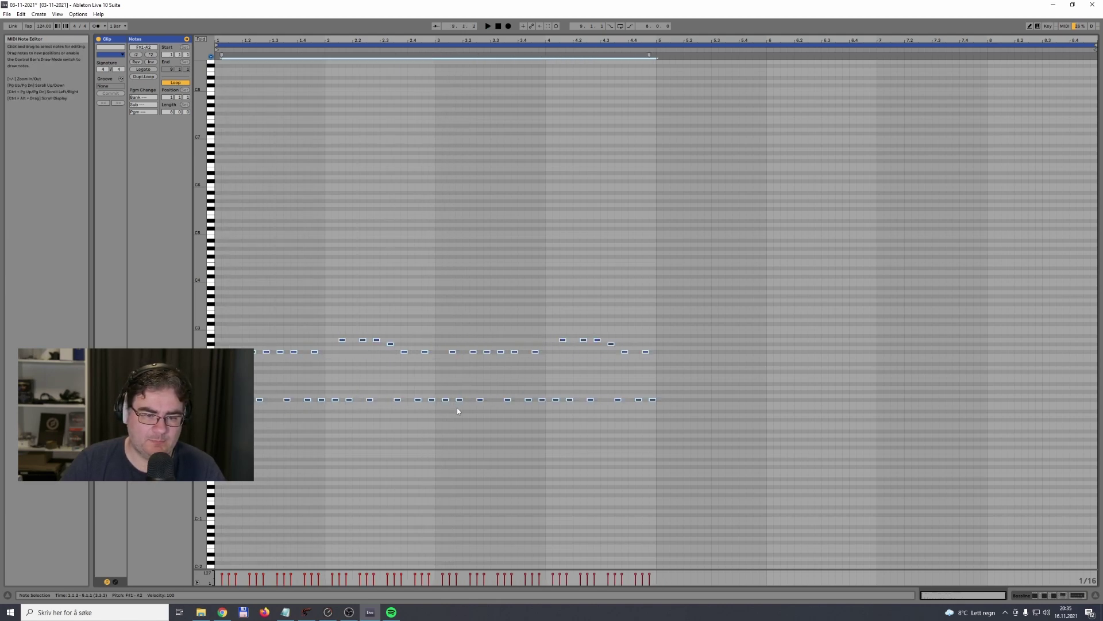
key(ctrl+d)
drag(660, 400, 667, 401)
click(1043, 483)
click(1061, 596)
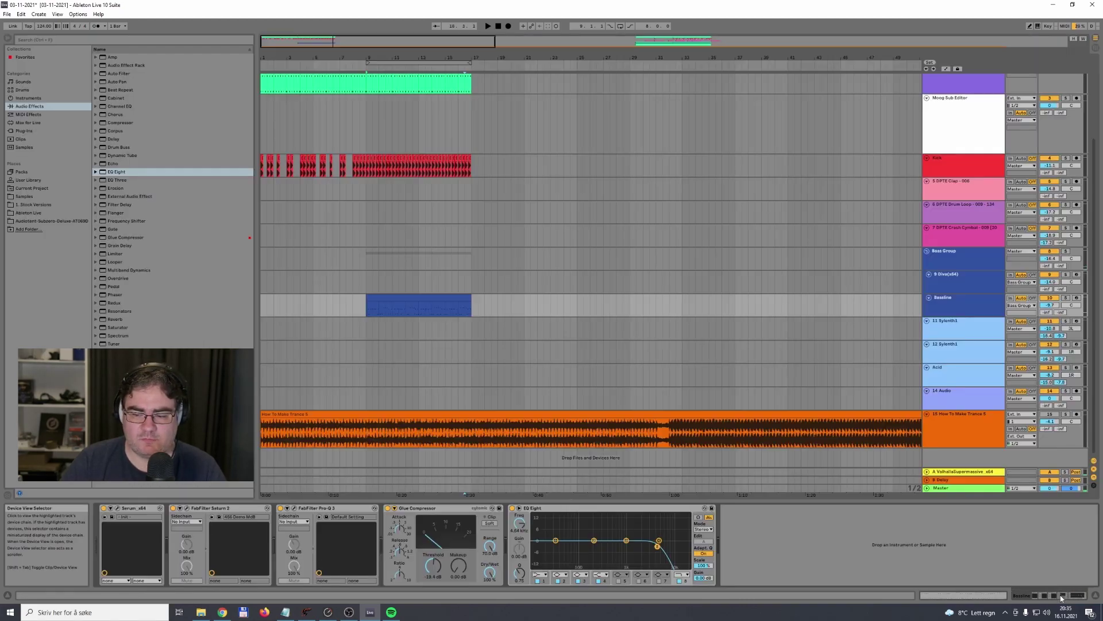
click(362, 69)
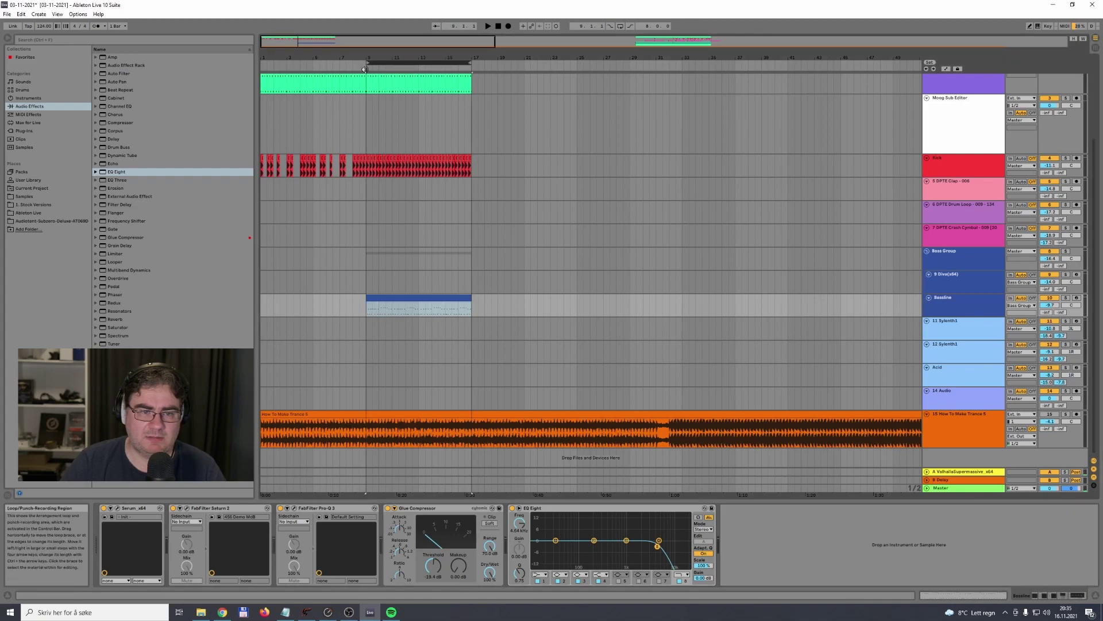
key(space)
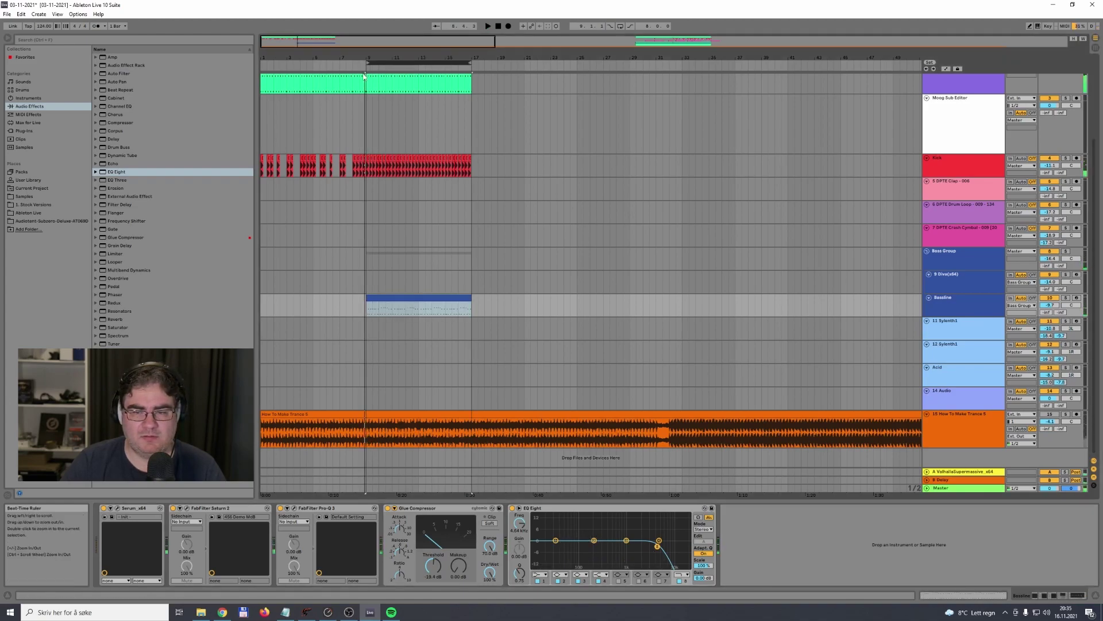
Step: Copy the Baseline clip onto the 11 Sylenth1 track at bar 13 and audition that track in solo
click(550, 305)
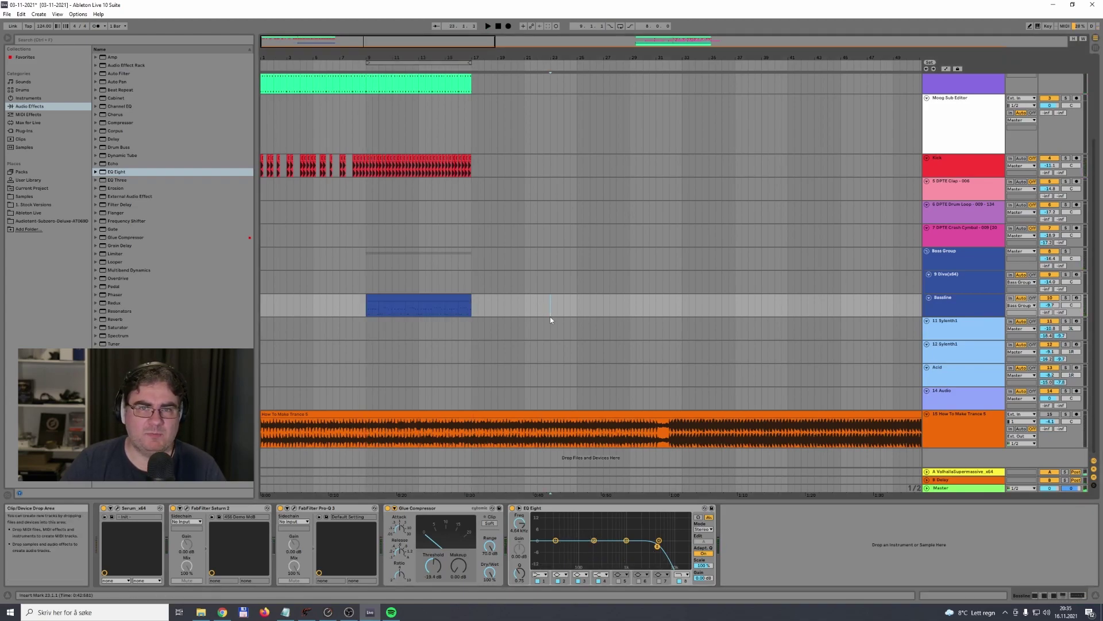
click(449, 300)
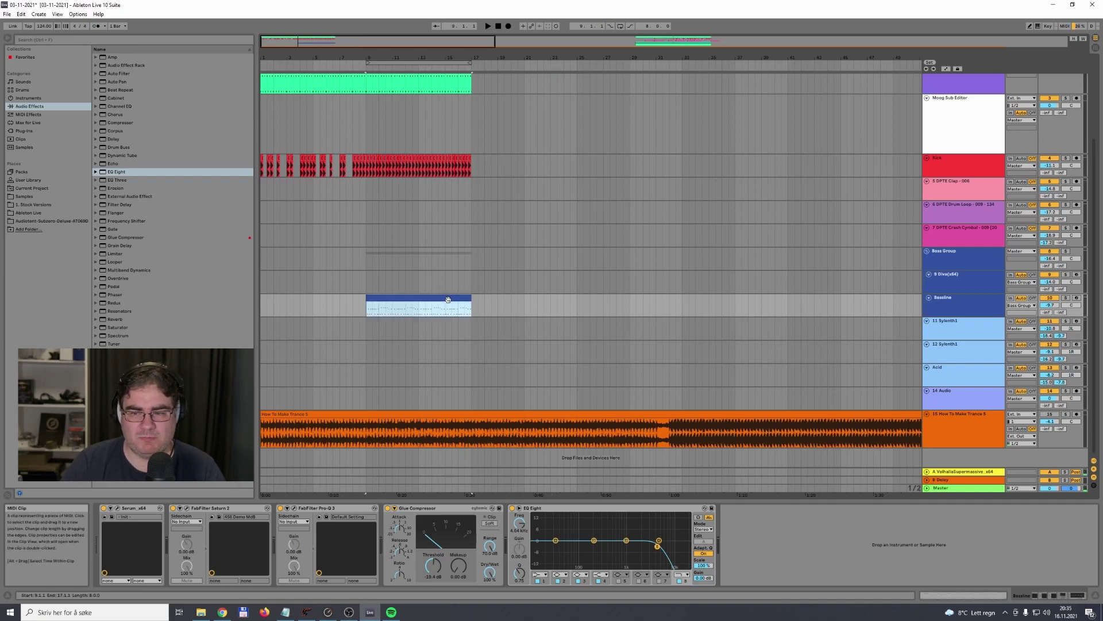
drag(448, 300, 501, 324)
key(space)
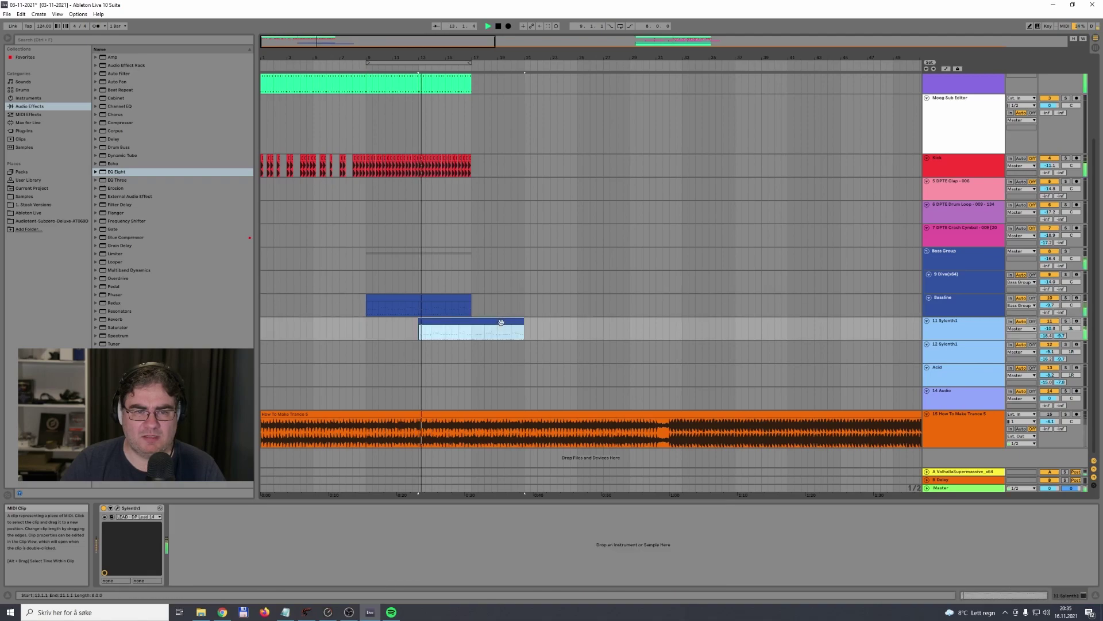
click(1066, 321)
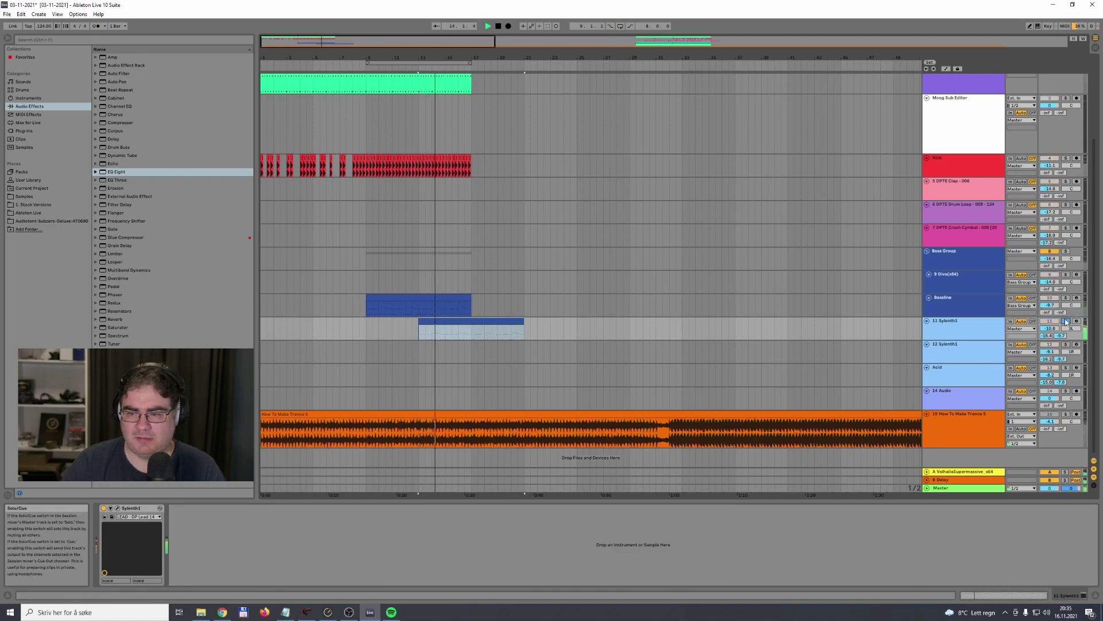
click(1066, 321)
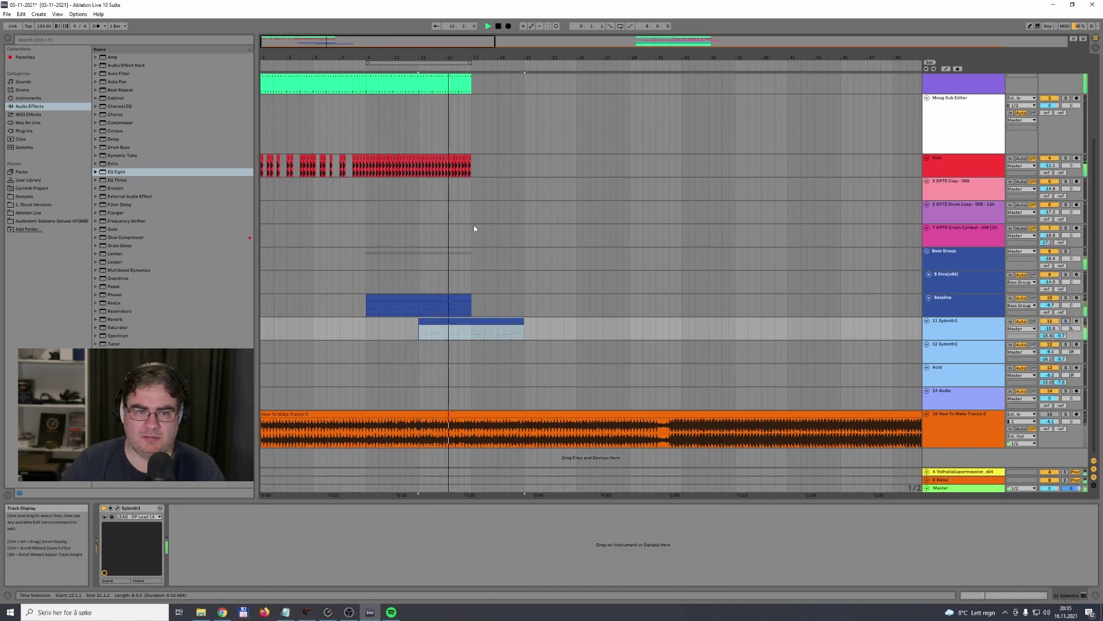
Step: Duplicate the Baseline clip and the kick clips of bars 9 to 17 so both continue for another eight bars
scroll(478, 225, up, 3)
click(452, 358)
key(ctrl+d)
key(space)
drag(473, 229, 361, 232)
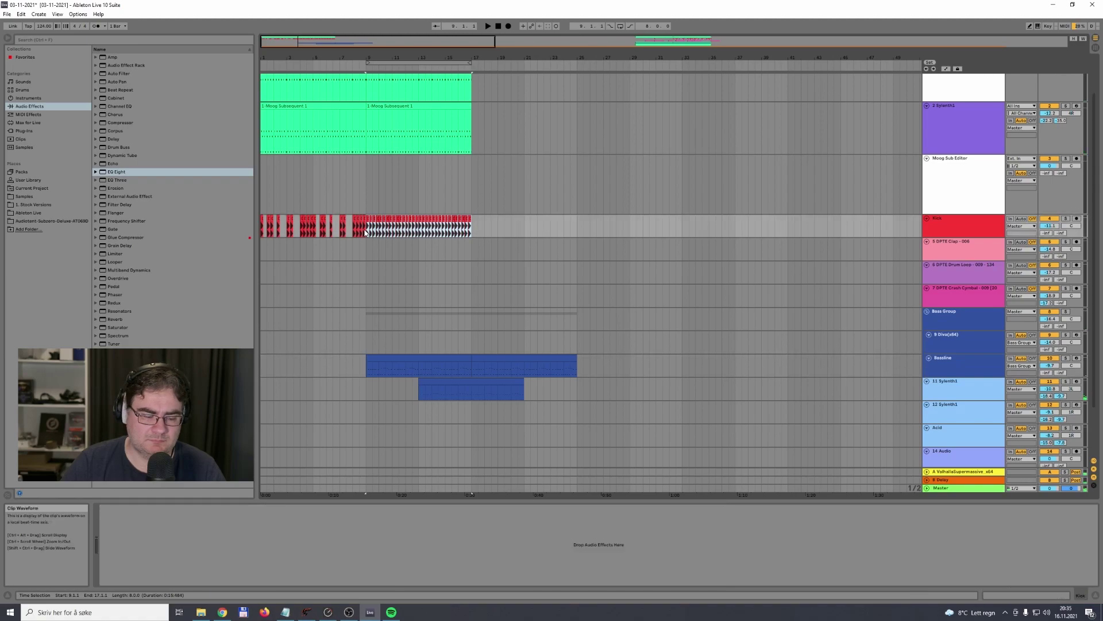
key(ctrl+d)
Step: Copy crash cymbal clips from the later section to about bar 11 and the drum loop to about bar 15
drag(539, 61, 541, 26)
drag(744, 297, 326, 297)
drag(773, 270, 361, 267)
Step: Duplicate the 16-bar lead clips on Moog Sub External and 2 Sylenth1 from bar 17, and loop bars 17 to 33
click(314, 107)
scroll(317, 119, up, 2)
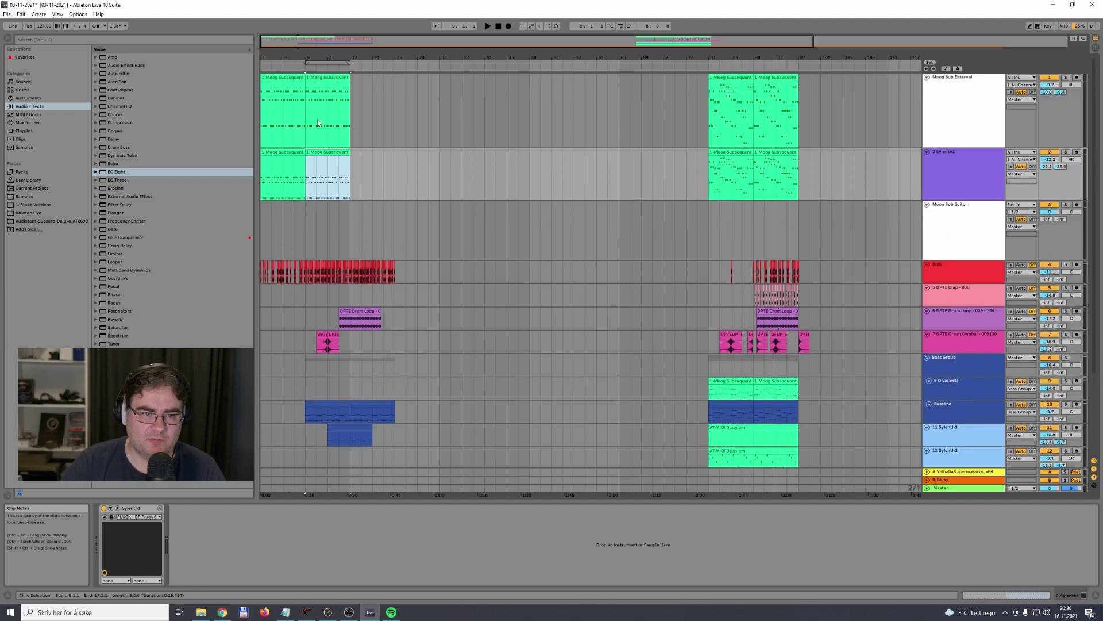
shift+click(285, 78)
key(ctrl+d)
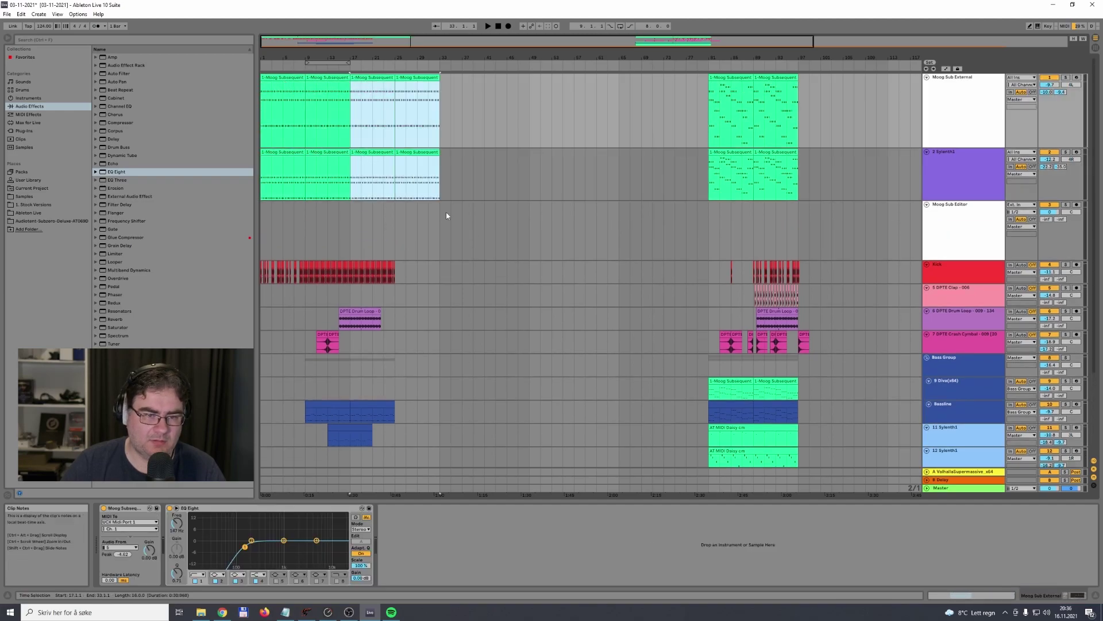
click(515, 257)
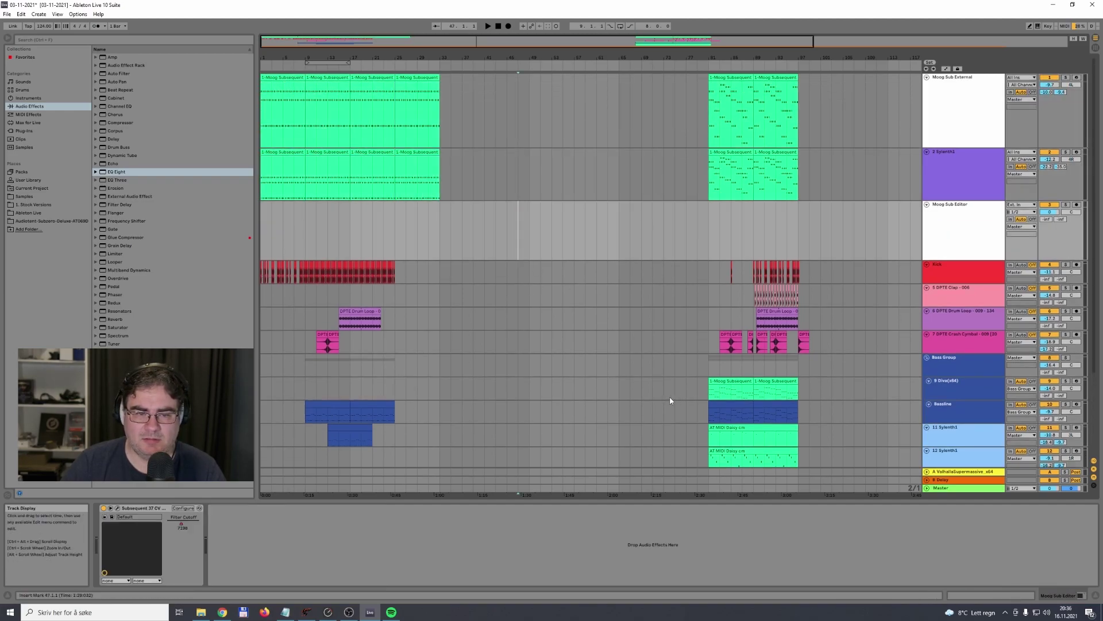
drag(339, 62, 440, 62)
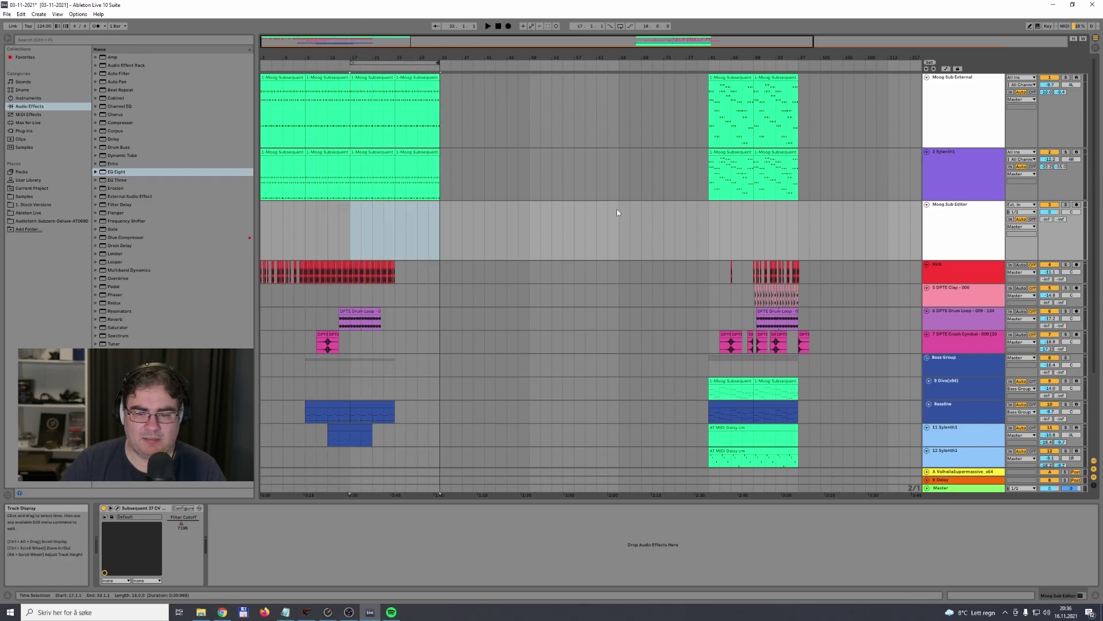
Step: Audition the Diva, 12 Sylenth1 and Acid tracks in solo from bar 81
click(741, 383)
click(1066, 382)
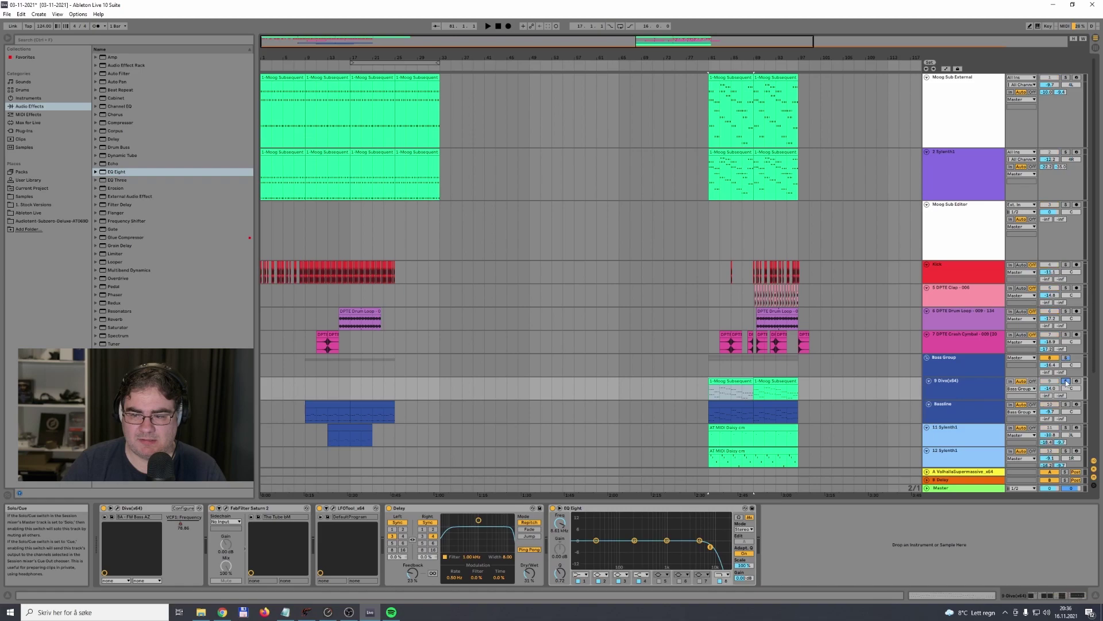
key(space)
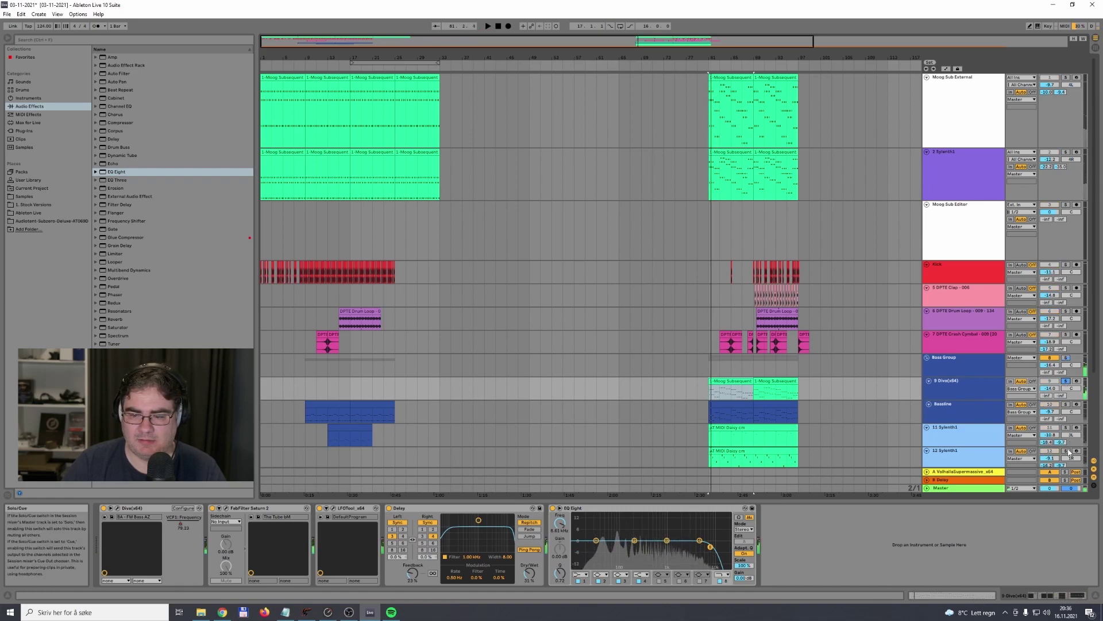
scroll(557, 387, down, 3)
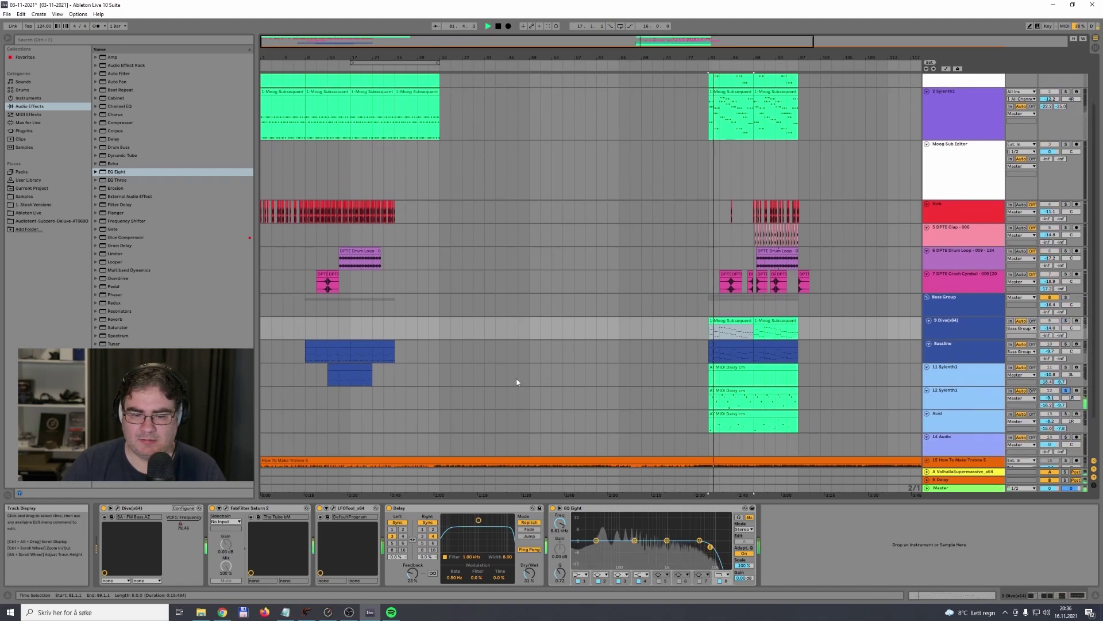
click(1065, 389)
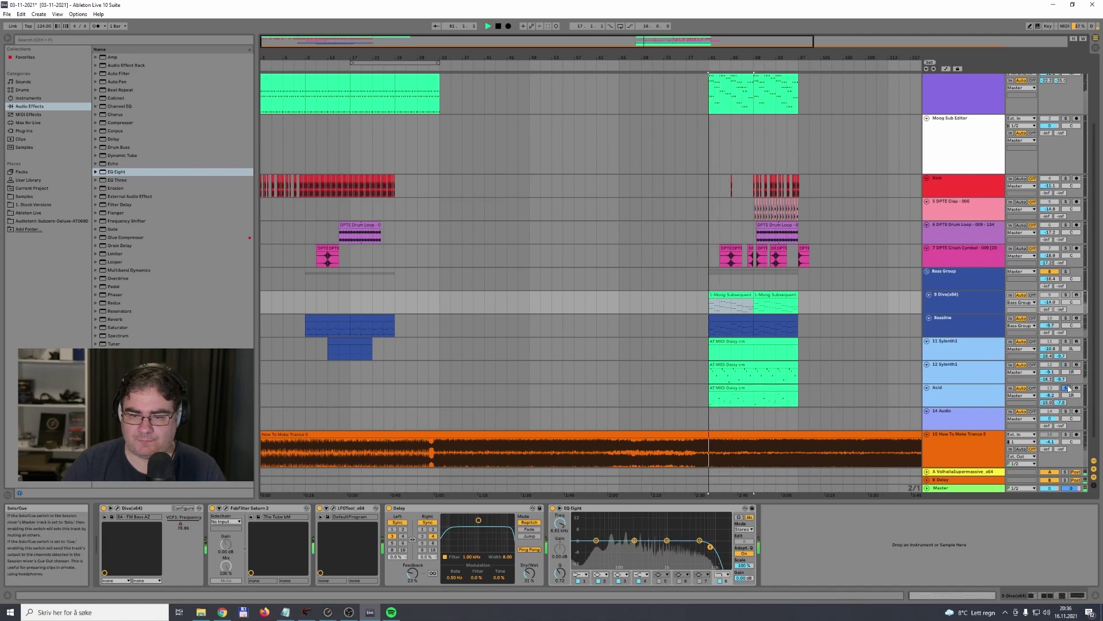
click(1067, 389)
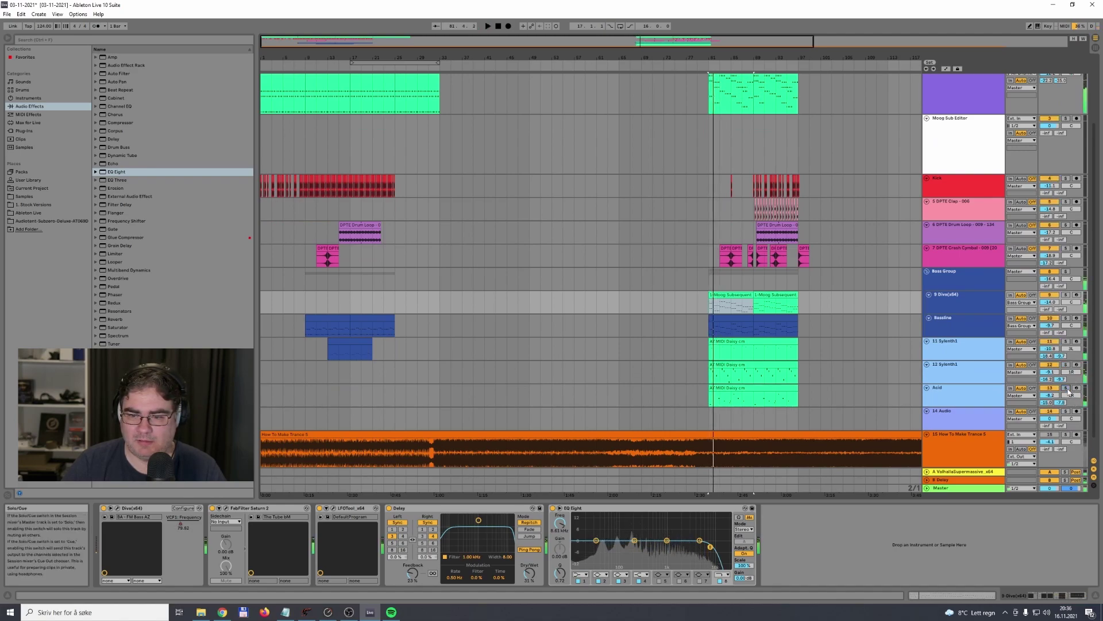
key(space)
Step: Copy the Acid track's clip to bar 17 and reduce it to its first note, placed at F#3
click(725, 387)
drag(725, 388, 382, 388)
key(space)
double_click(382, 388)
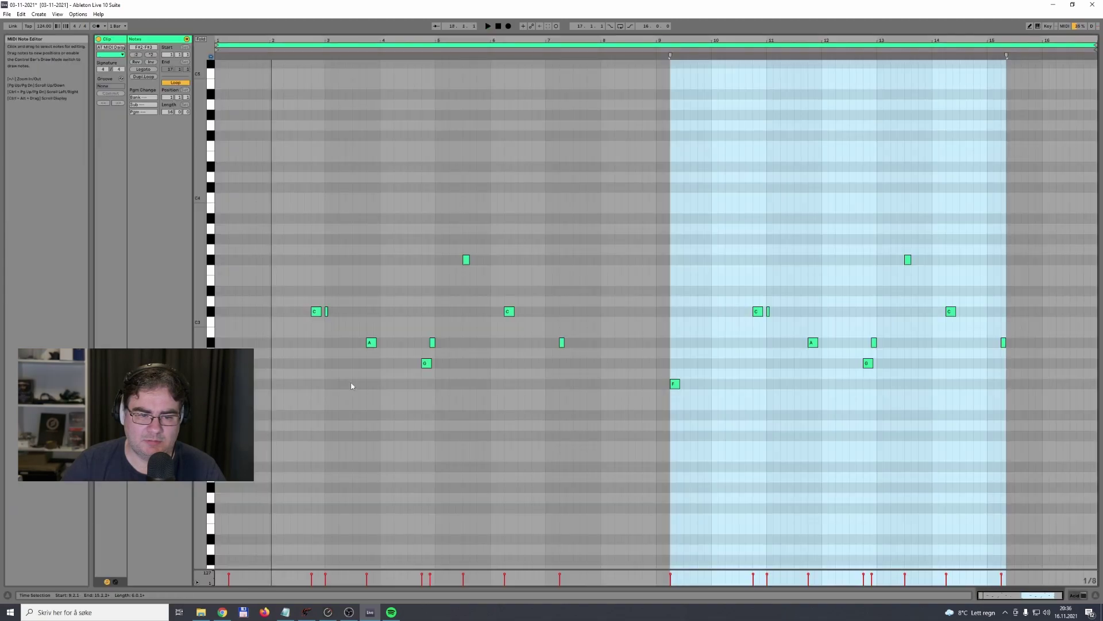
drag(290, 173, 1056, 442)
key(Delete)
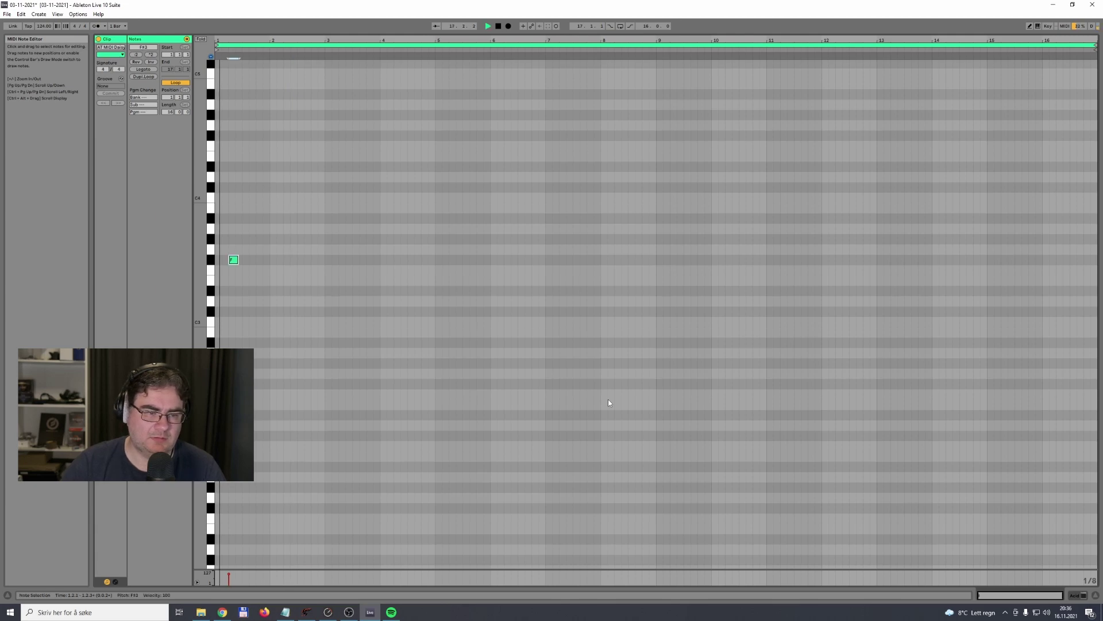
Step: Repeat the single F#3 note once per bar through all 16 bars of the Acid clip and return to the arrangement
double_click(267, 363)
drag(269, 361, 211, 251)
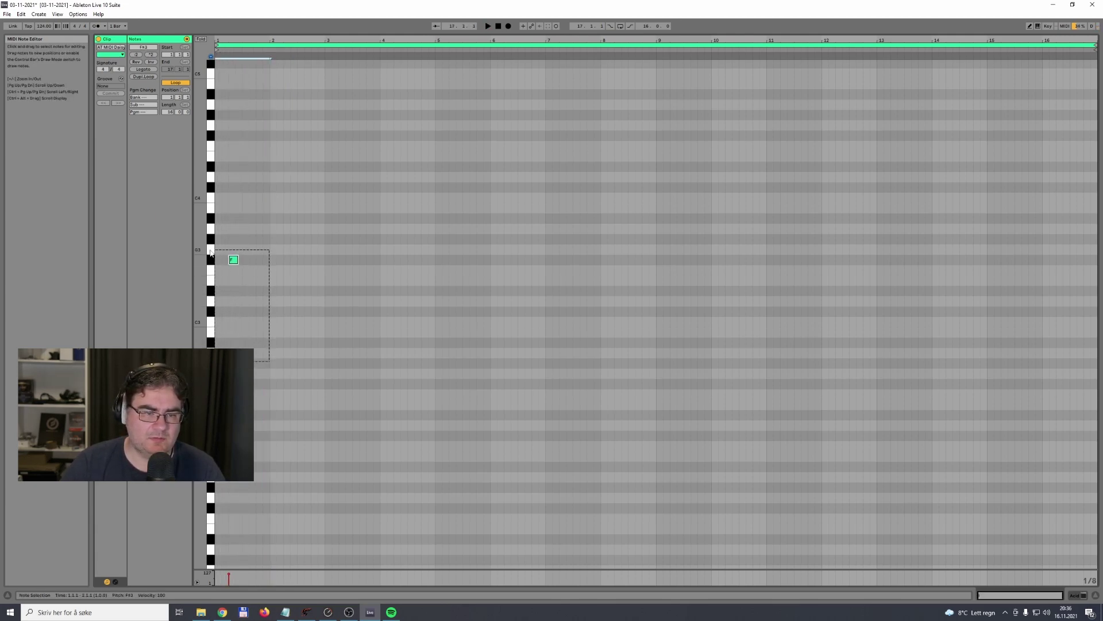
click(327, 308)
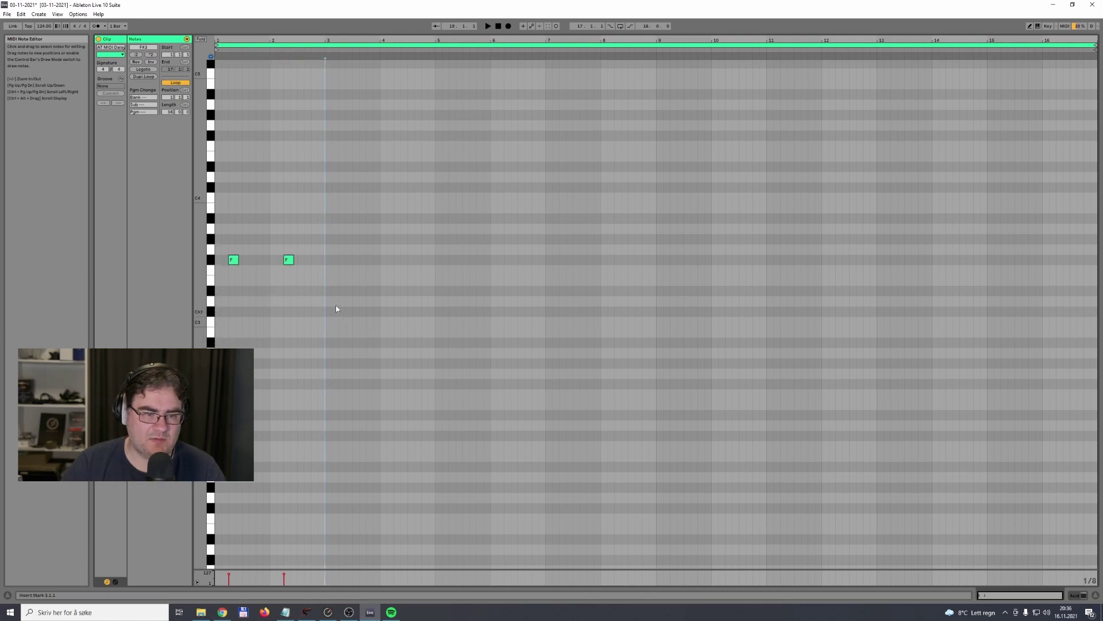
drag(325, 291, 241, 260)
key(ctrl+d)
click(405, 310)
drag(433, 299, 217, 233)
key(ctrl+d)
click(560, 287)
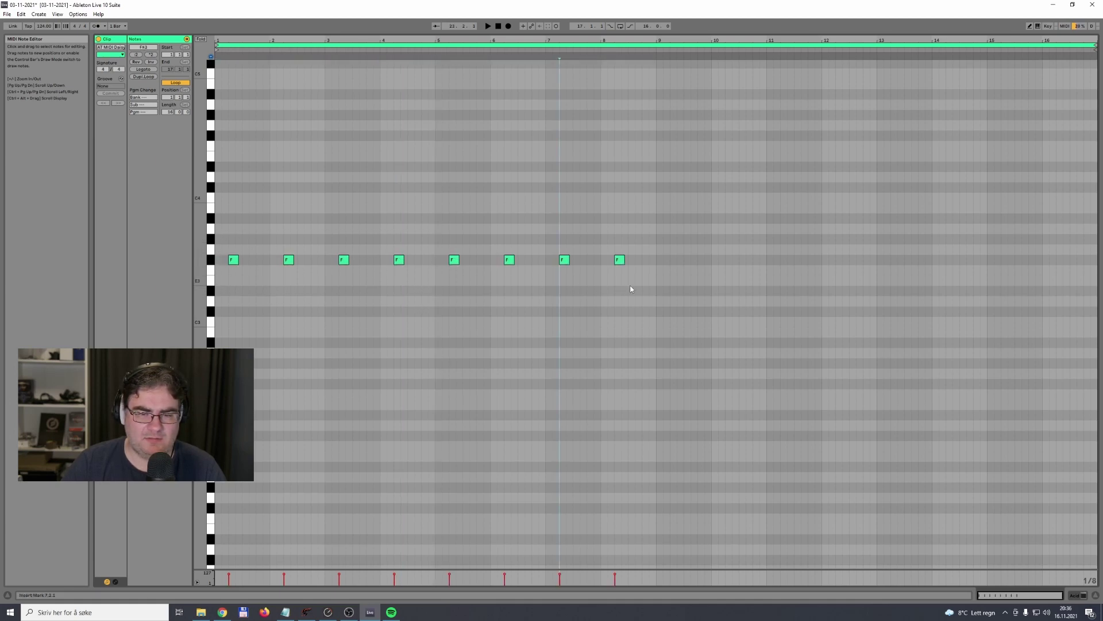
drag(656, 290, 221, 227)
key(ctrl+d)
click(720, 336)
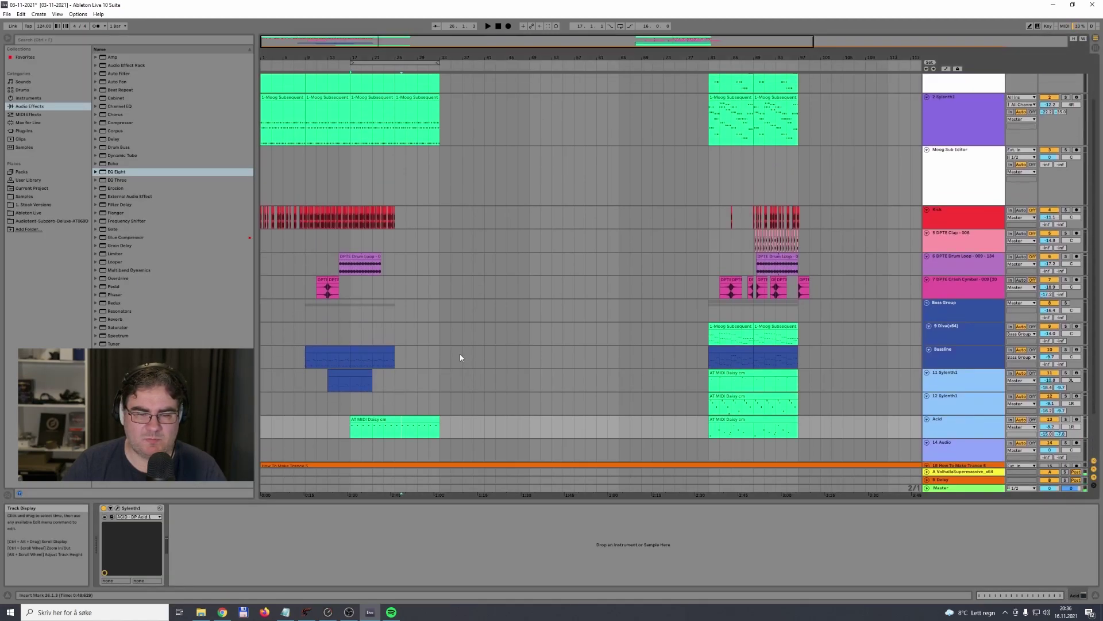
Step: Fold the Moog Sub External and 2 Sylenth1 tracks
scroll(460, 357, down, 3)
scroll(591, 367, up, 5)
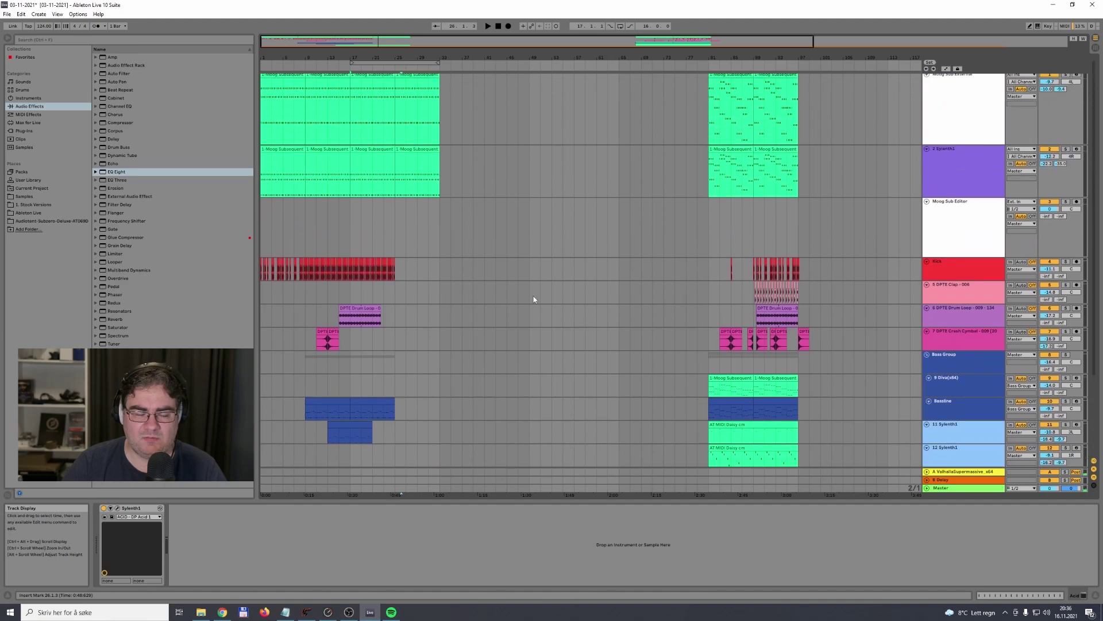
drag(369, 42, 418, 42)
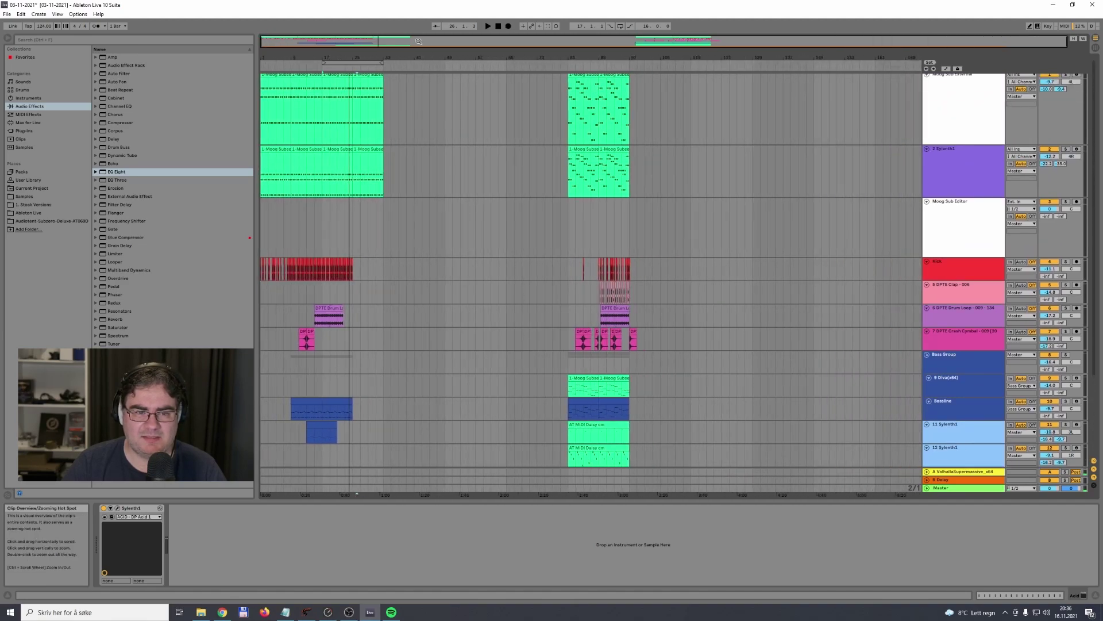
click(927, 148)
click(926, 75)
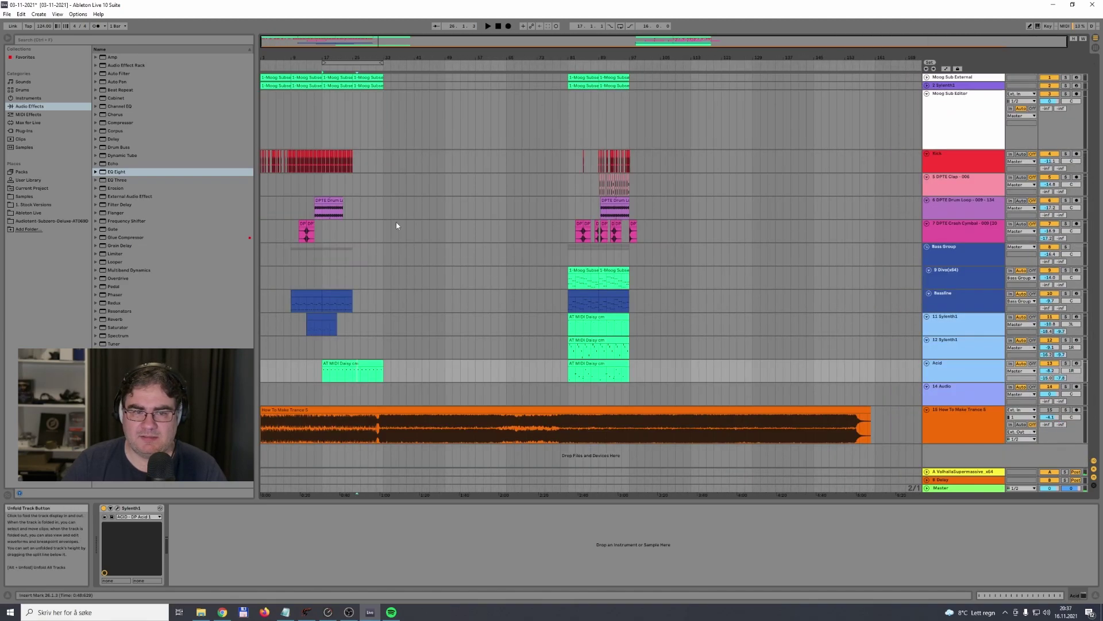
Step: Set the loop to 30 bars from bar 1, play the arrangement and unfold the two lead tracks
drag(363, 62, 262, 62)
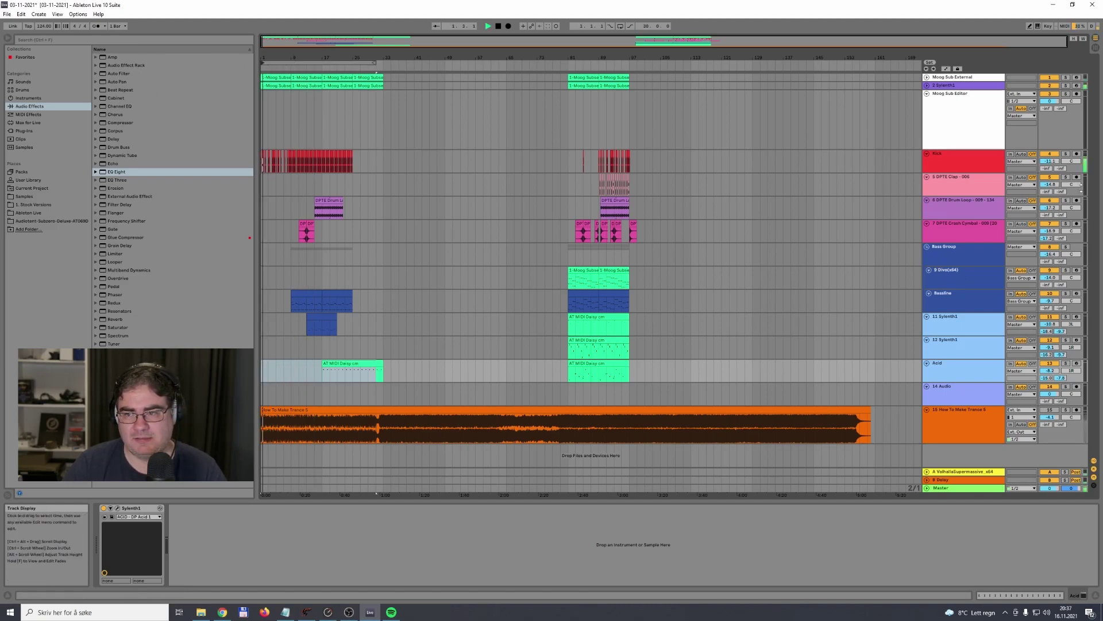
click(927, 85)
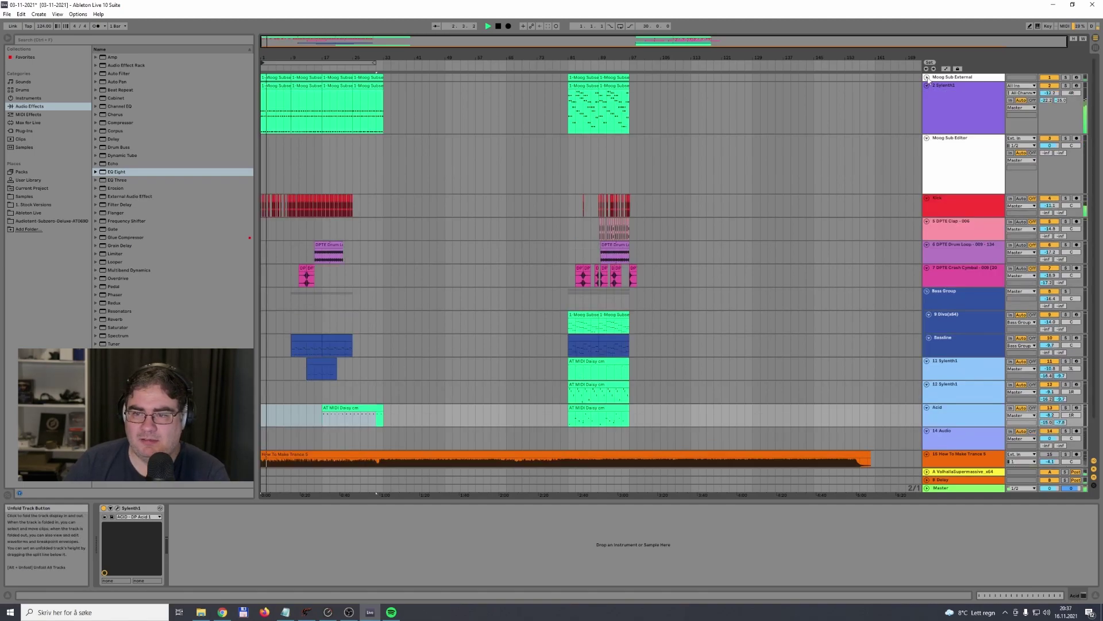
click(927, 78)
scroll(550, 308, down, 1)
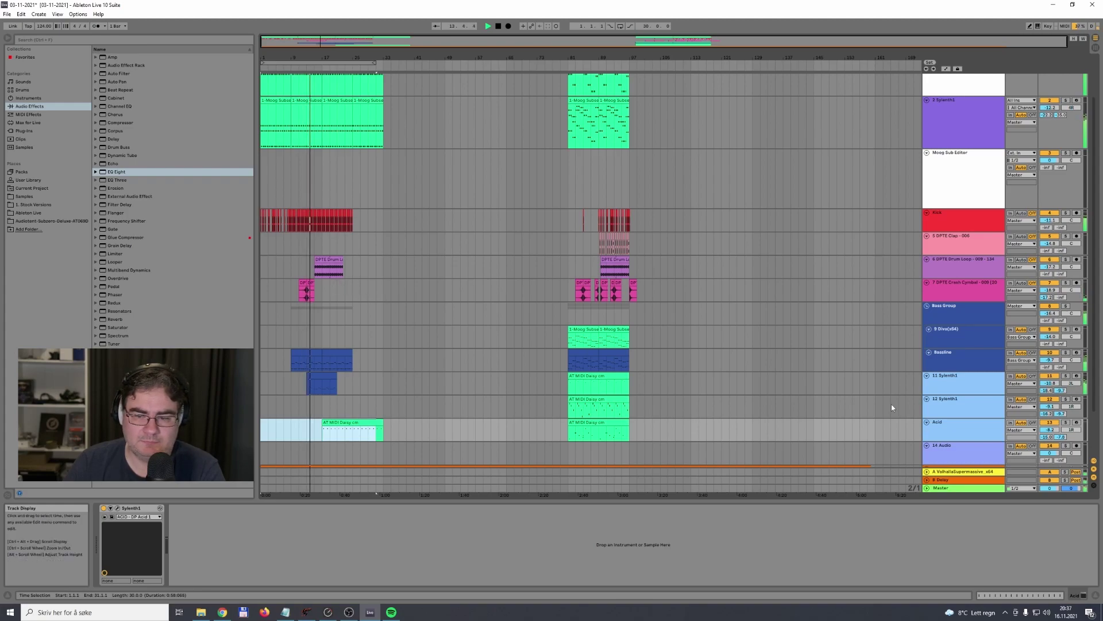
Step: Show the automation lanes in the arrangement and check the automation parameter choices of the 11 Sylenth1 track
click(956, 382)
key(a)
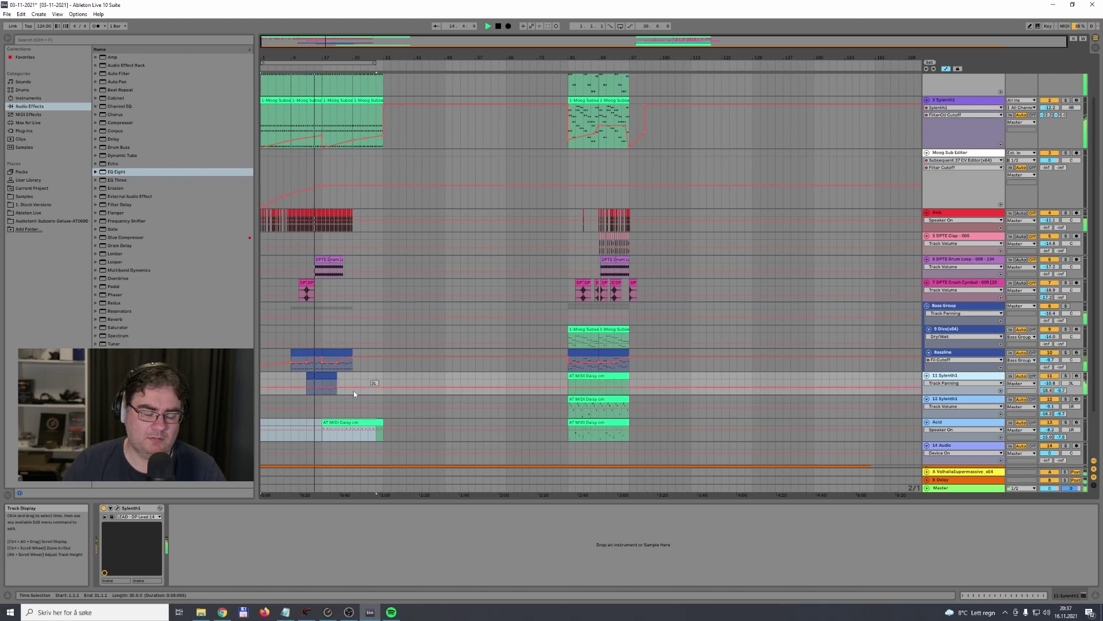
click(945, 383)
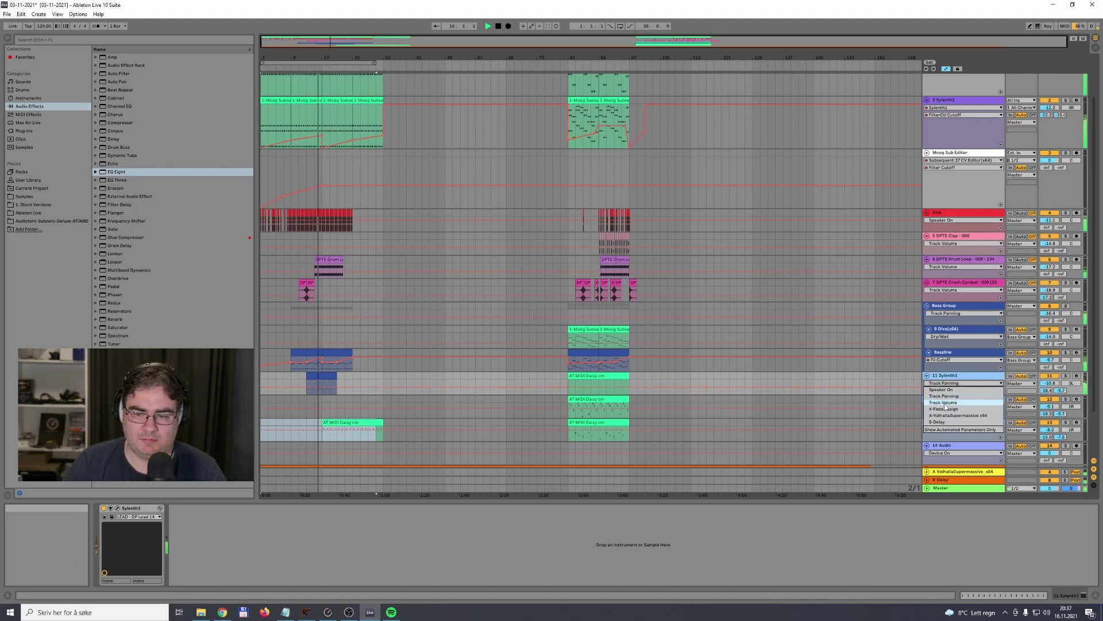
click(442, 154)
scroll(494, 327, down, 2)
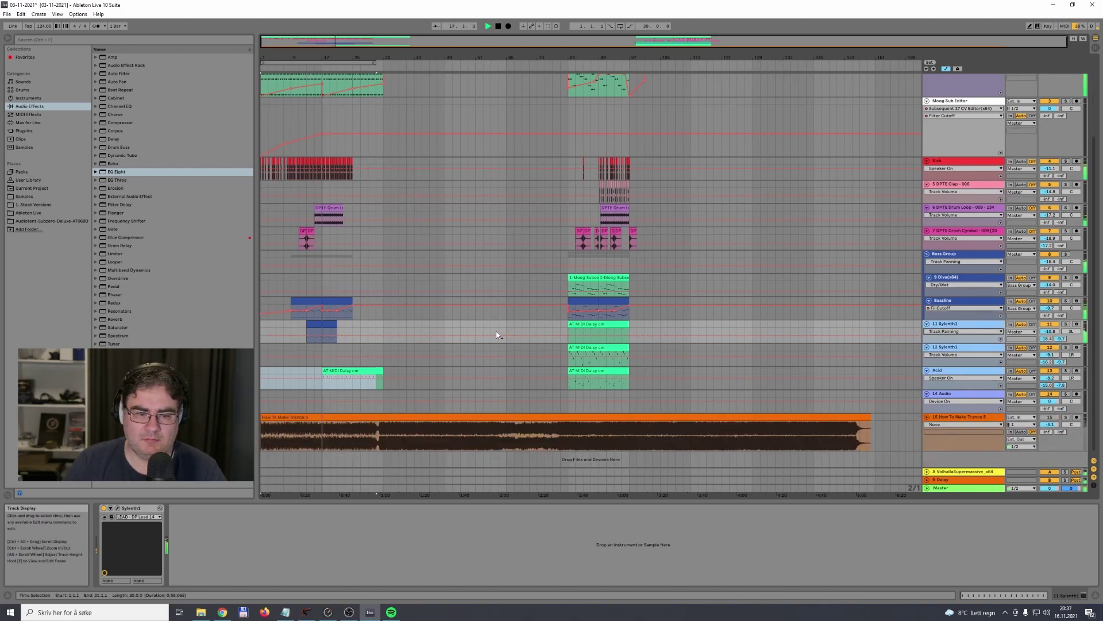
Step: Copy the 12 Sylenth1 clip from bar 81 to bar 25 and duplicate the intro's drum loop clip directly after itself
click(352, 371)
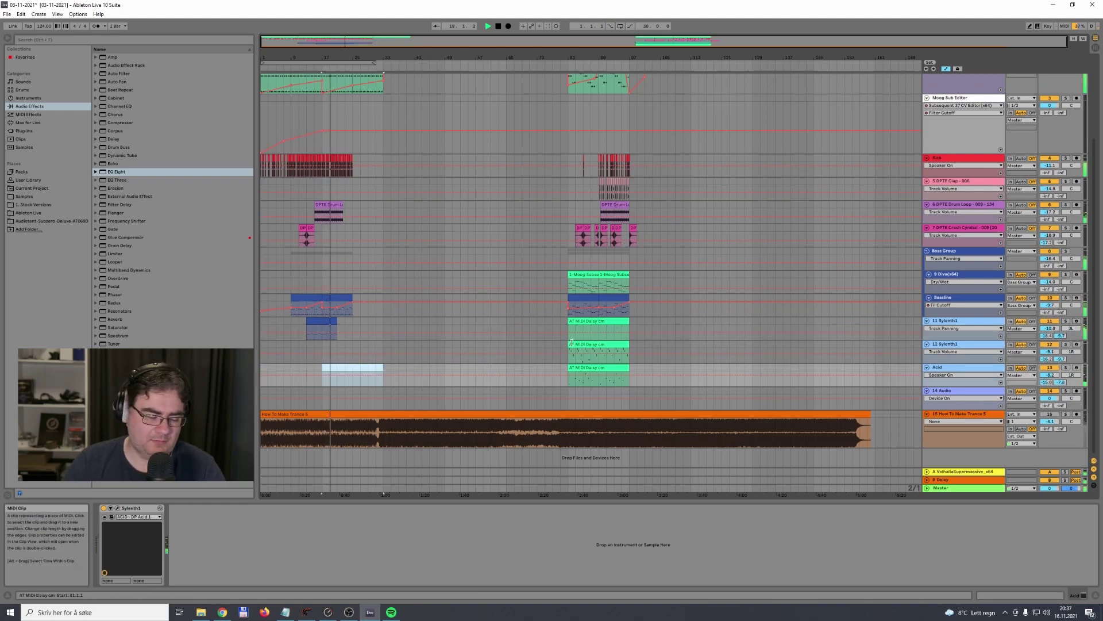
drag(589, 346, 382, 347)
click(331, 205)
key(ctrl+d)
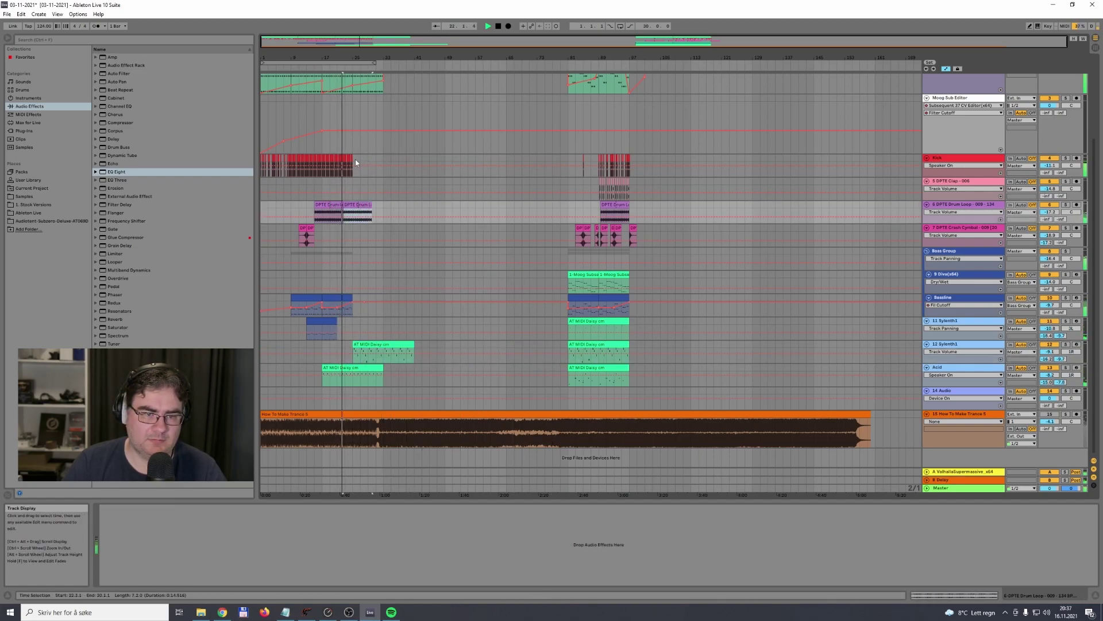
Step: Delete the notes from C4 to F4 in the 12 Sylenth1 clip at bar 25, keep only its F#4 notes, and return to the arrangement
double_click(377, 353)
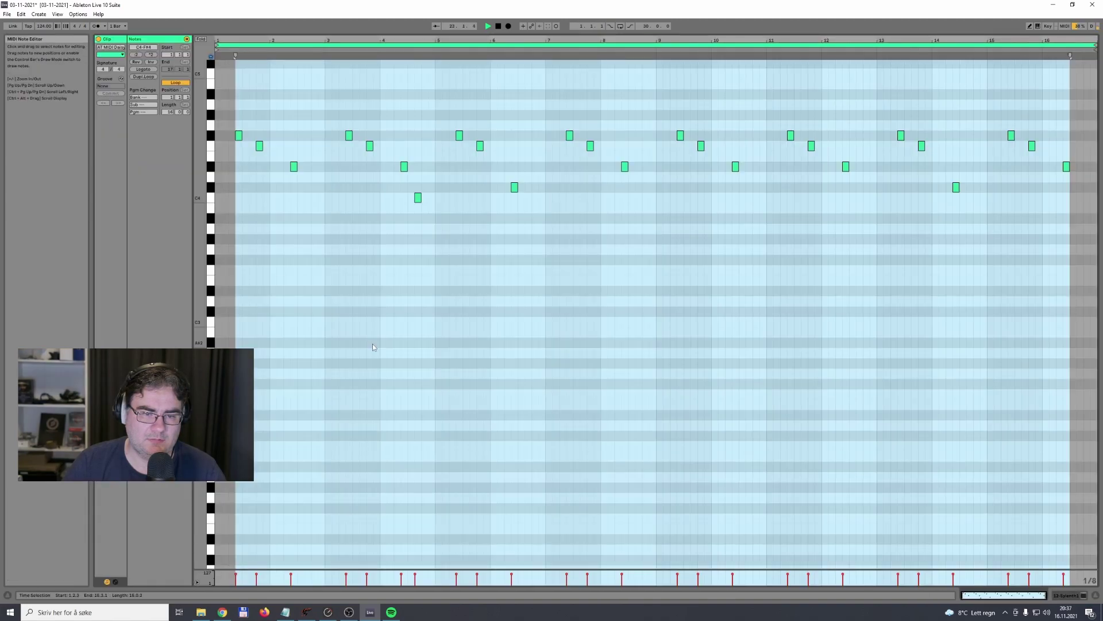
scroll(375, 313, up, 3)
scroll(377, 403, up, 2)
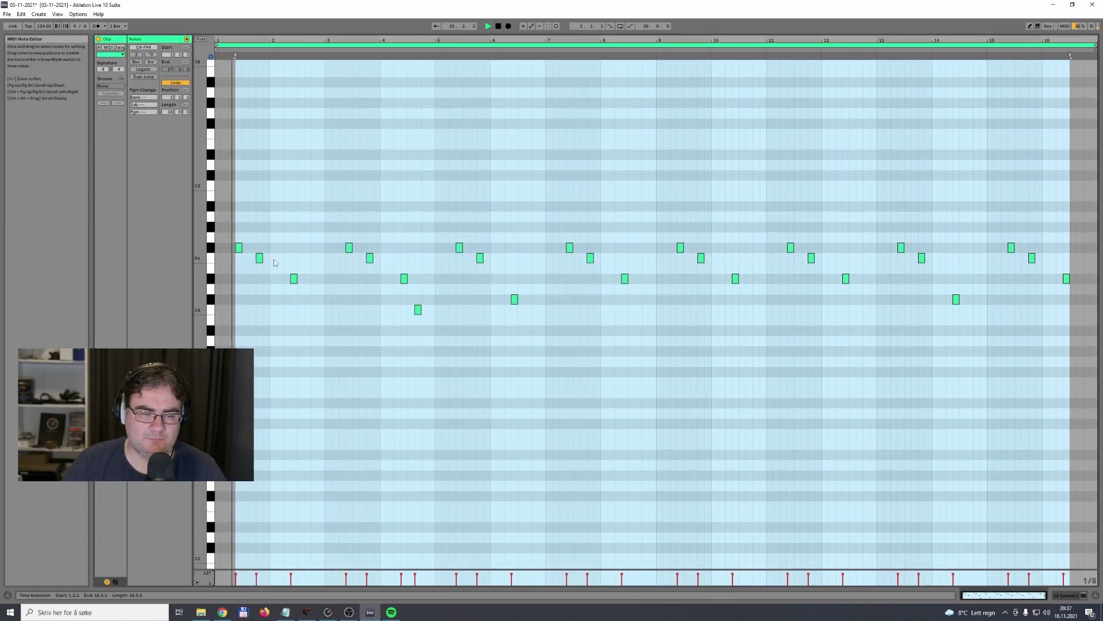
drag(255, 254, 298, 284)
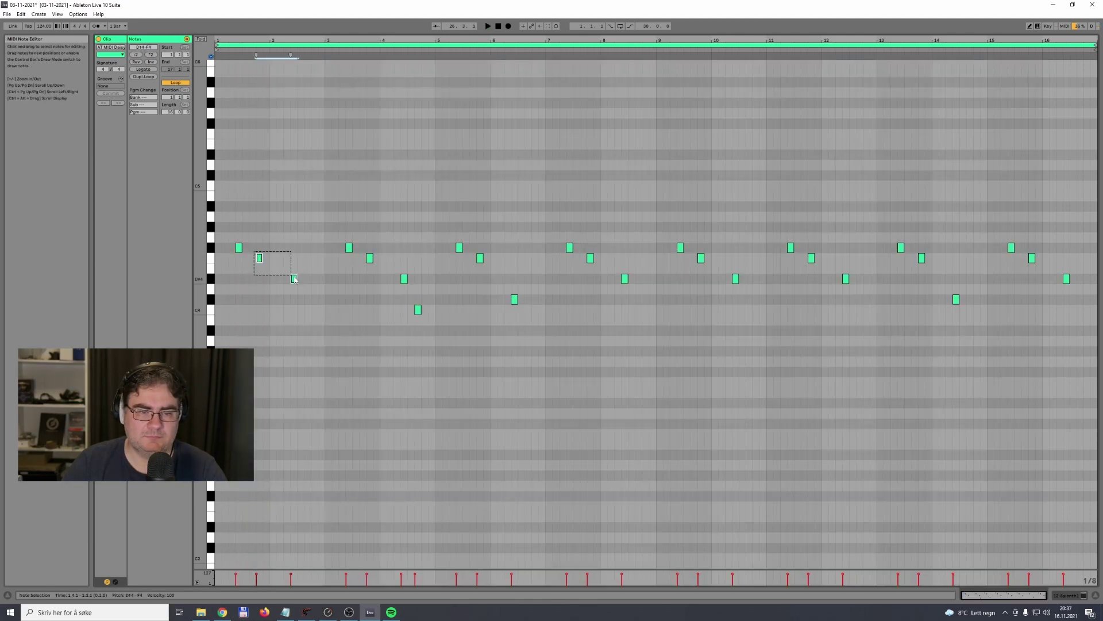
drag(209, 260, 211, 311)
key(Delete)
click(1064, 597)
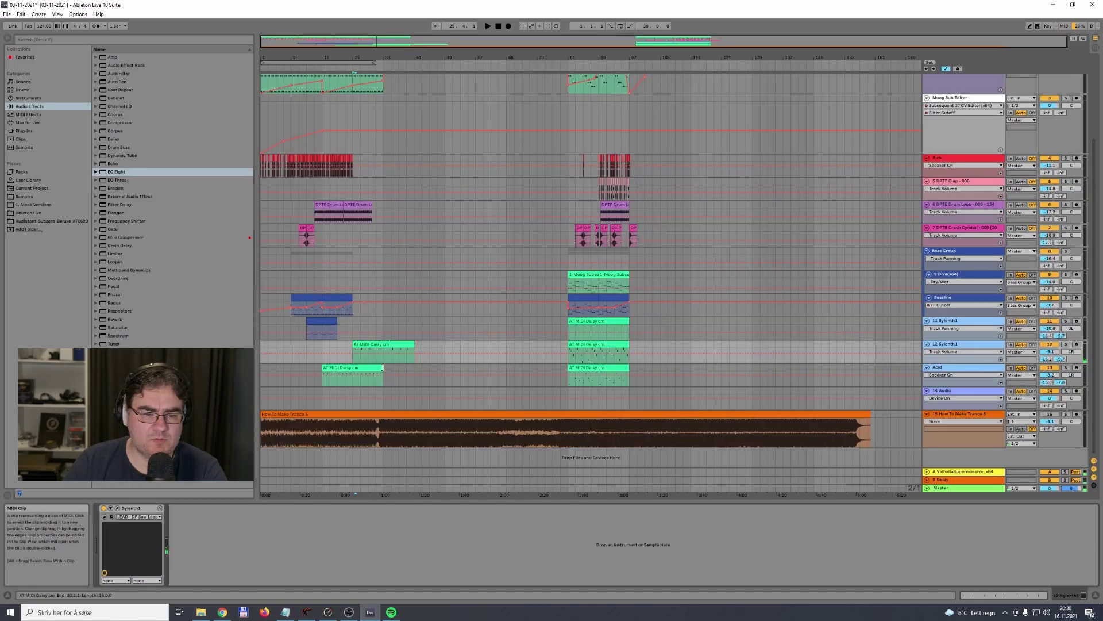
Step: Extend the intro by duplicating the 11 Sylenth1 clip and the last intro clip of the Baseline track directly after themselves
click(325, 323)
key(ctrl+d)
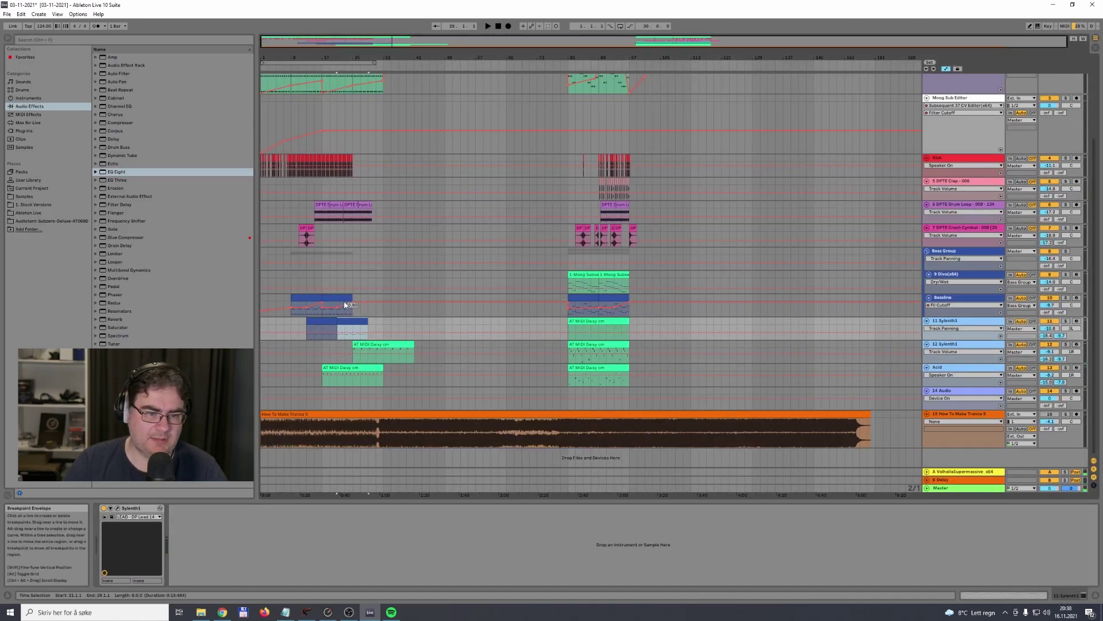
click(344, 299)
key(ctrl+d)
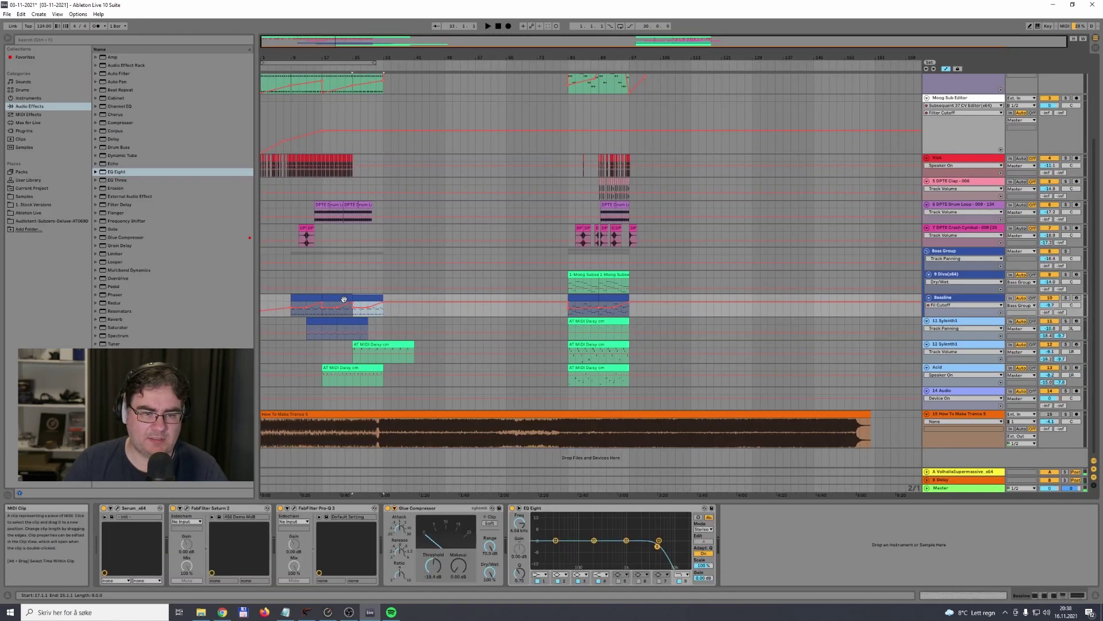
click(379, 344)
scroll(467, 439, up, 5)
scroll(468, 440, down, 4)
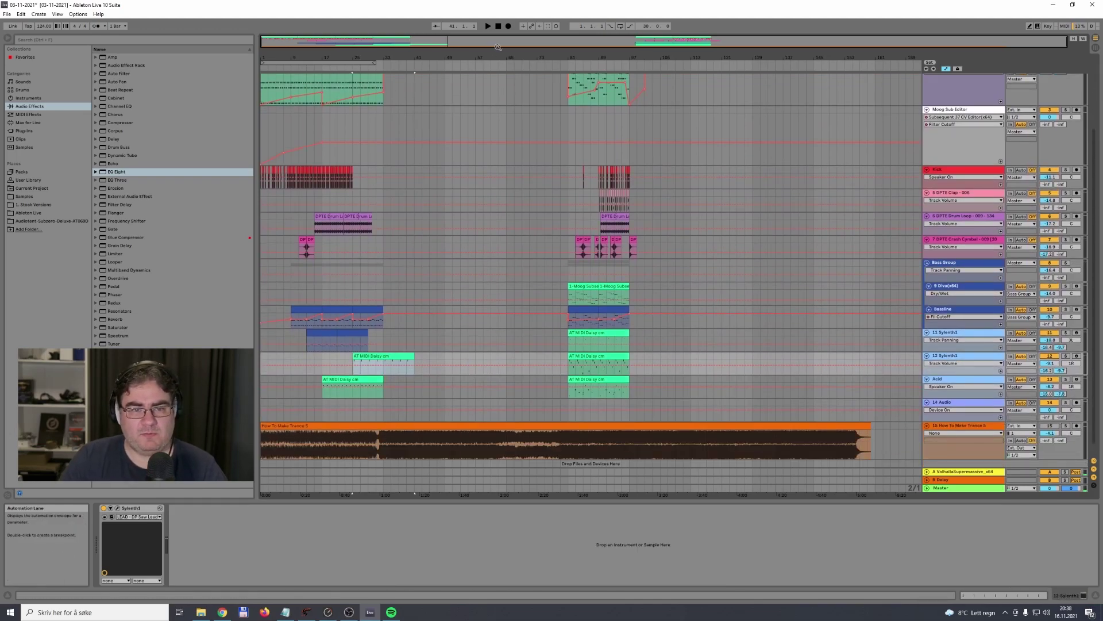
Step: Move the 30-bar loop to bar 31, solo the reference audio track and play the arrangement from there
drag(366, 63, 481, 101)
key(space)
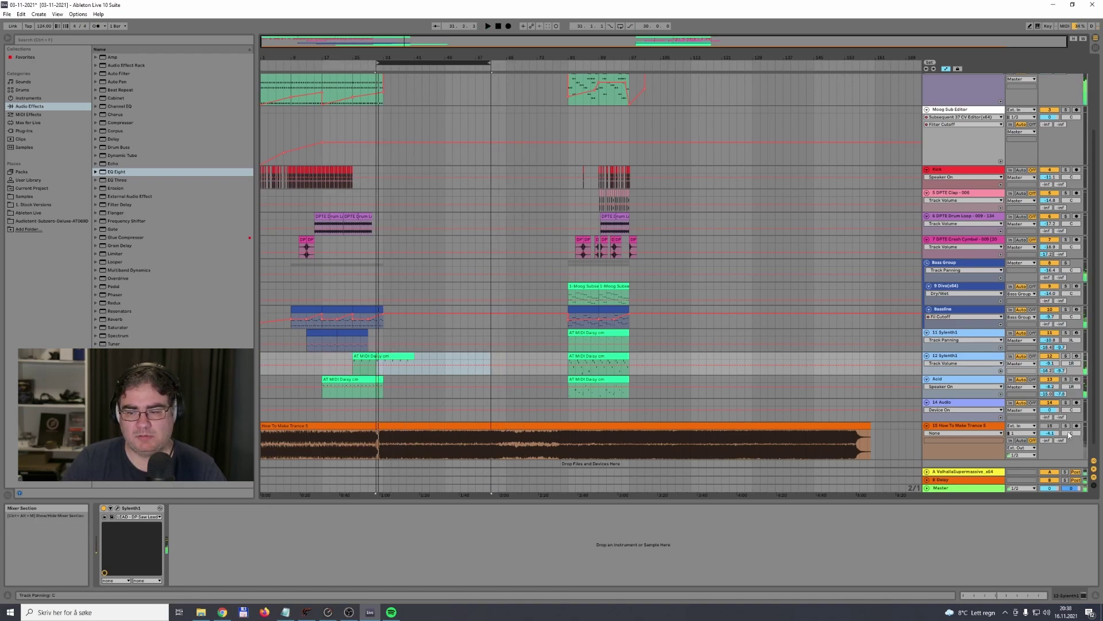
click(1066, 426)
key(space)
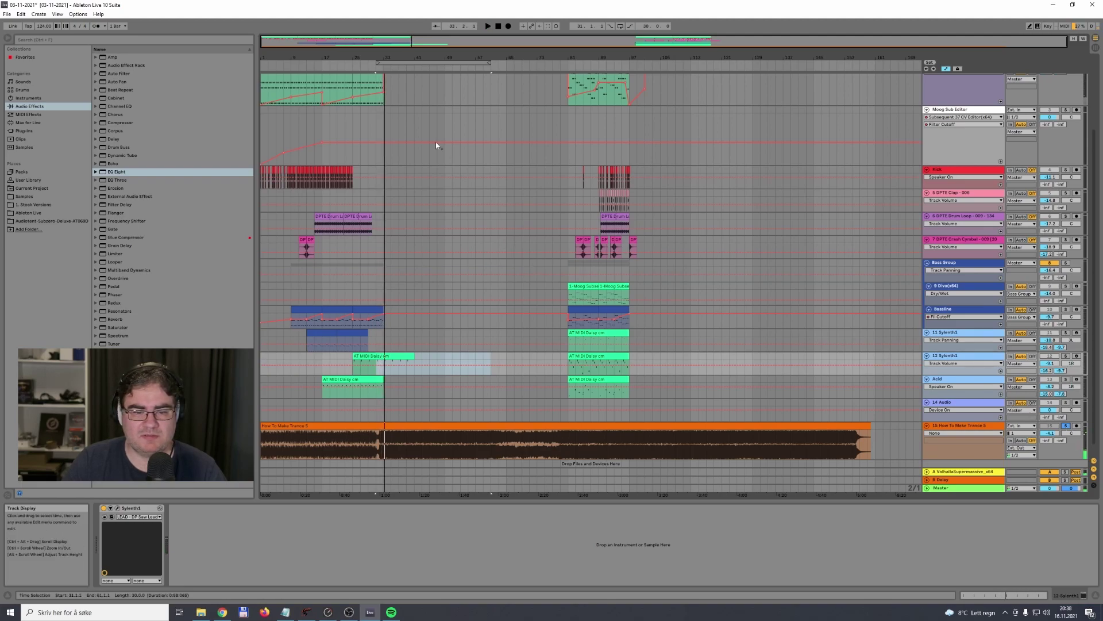
Step: Move the 30-bar loop to bar 81, where the main section starts, and bring the lead tracks into view
drag(380, 62, 623, 73)
scroll(384, 308, up, 2)
scroll(385, 311, up, 1)
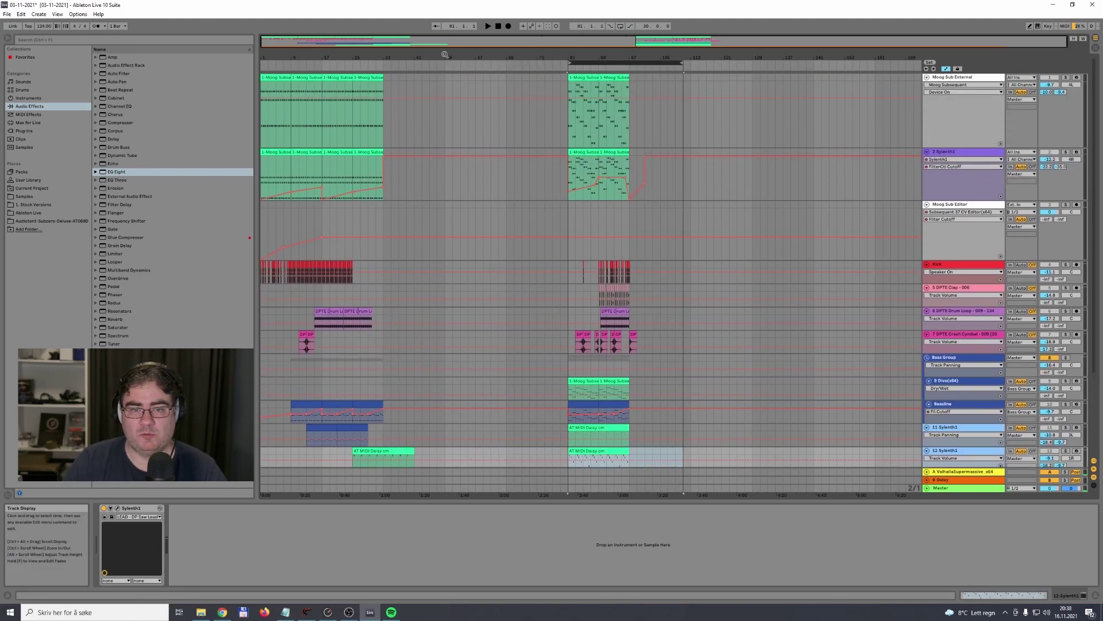
Step: Switch to the OBS window
click(328, 612)
click(328, 612)
click(349, 612)
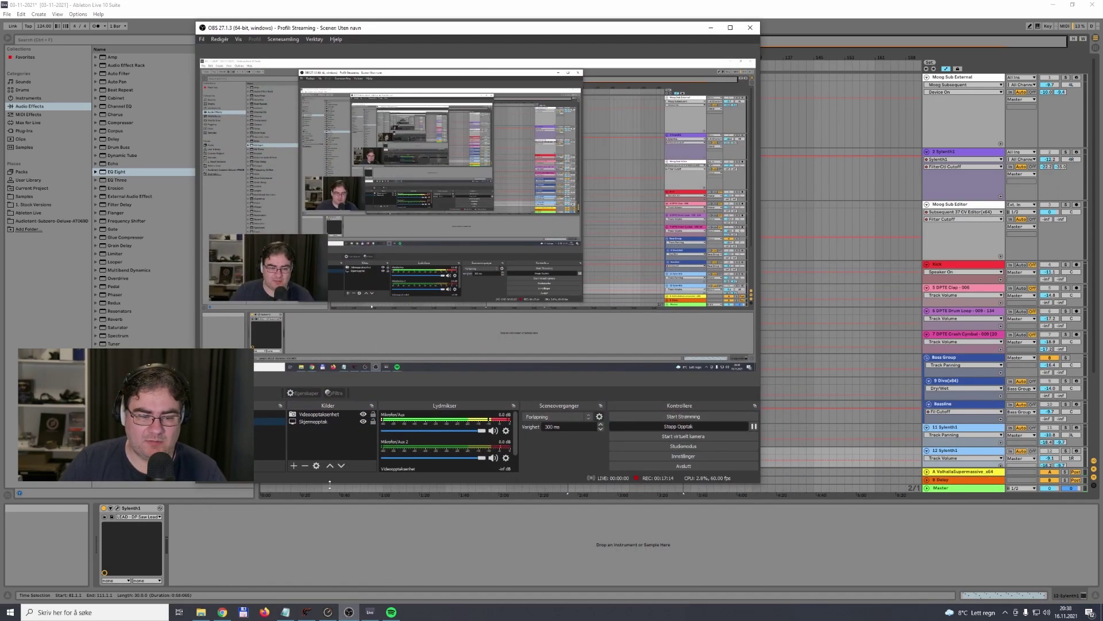